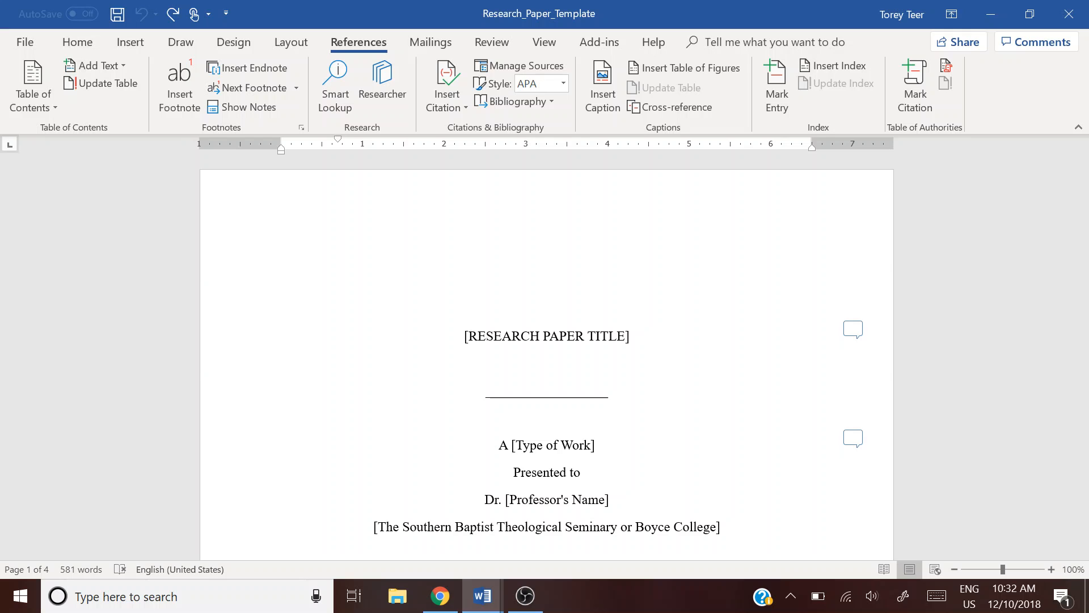
Step: Switch to Chrome and look through the Writing Center's Resources page, from the resource links to the Research Paper Example
key("alt+Tab")
key("alt+Tab")
key("alt+Tab")
key("alt+Tab")
key("alt+Tab")
key("alt+Tab")
key("alt+Tab")
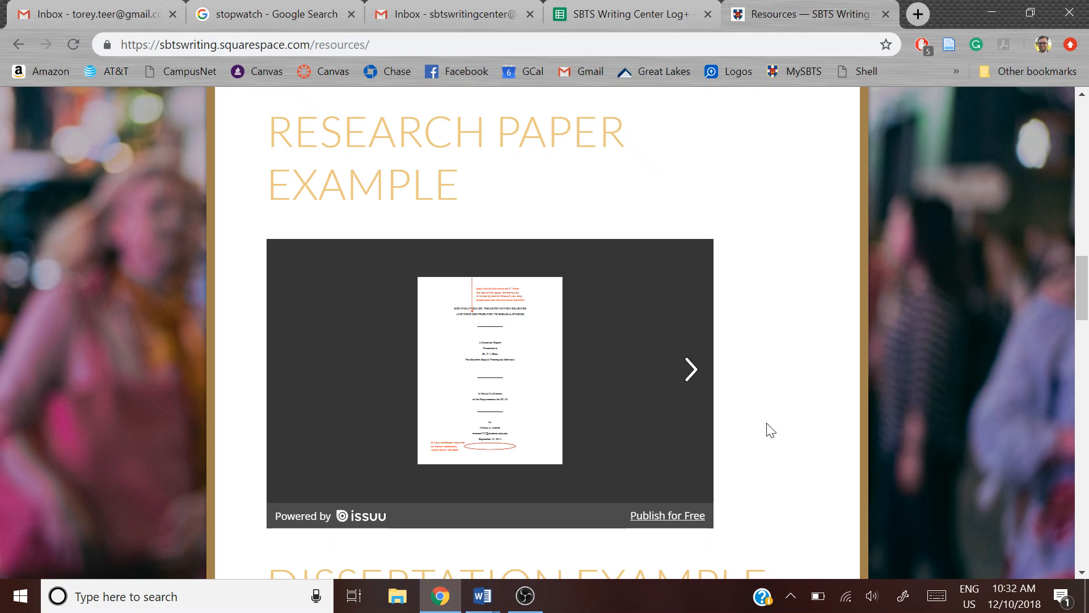
scroll(440, 291, "up", 15)
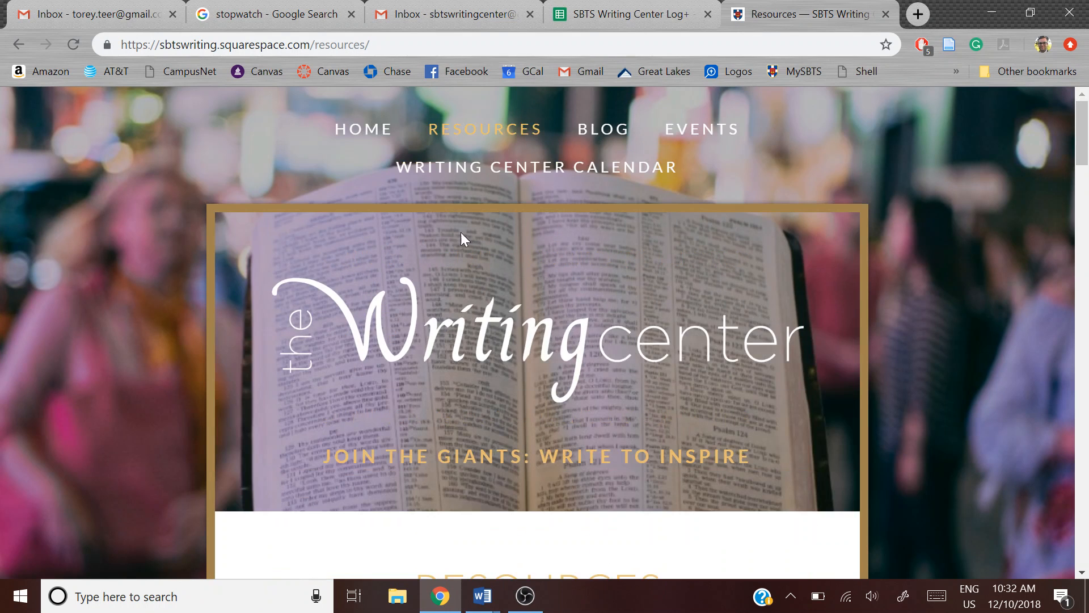
scroll(440, 239, "down", 7)
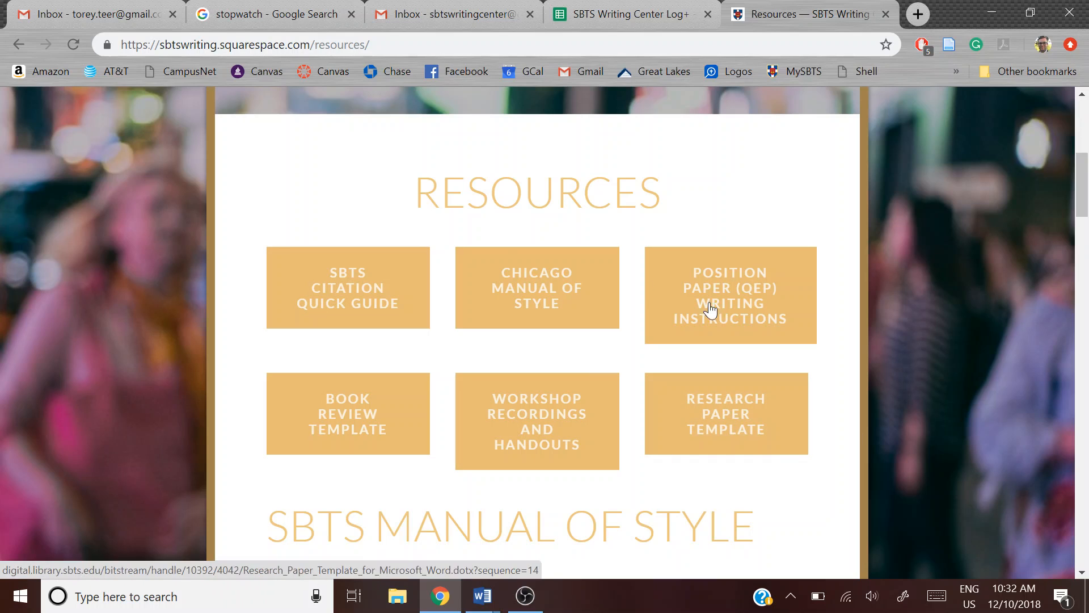
scroll(489, 308, "down", 19)
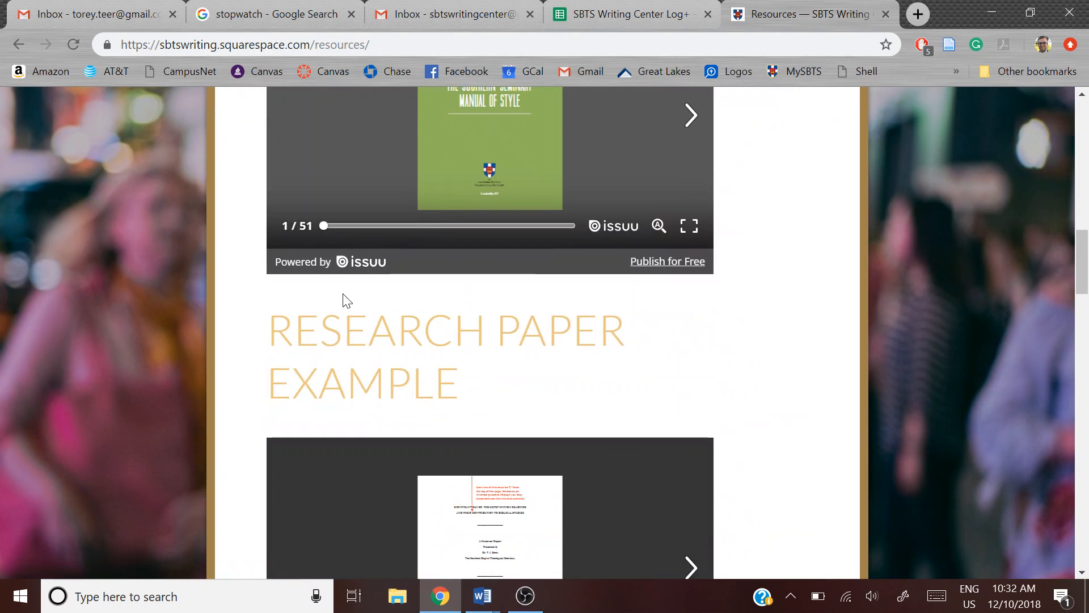
scroll(319, 274, "up", 4)
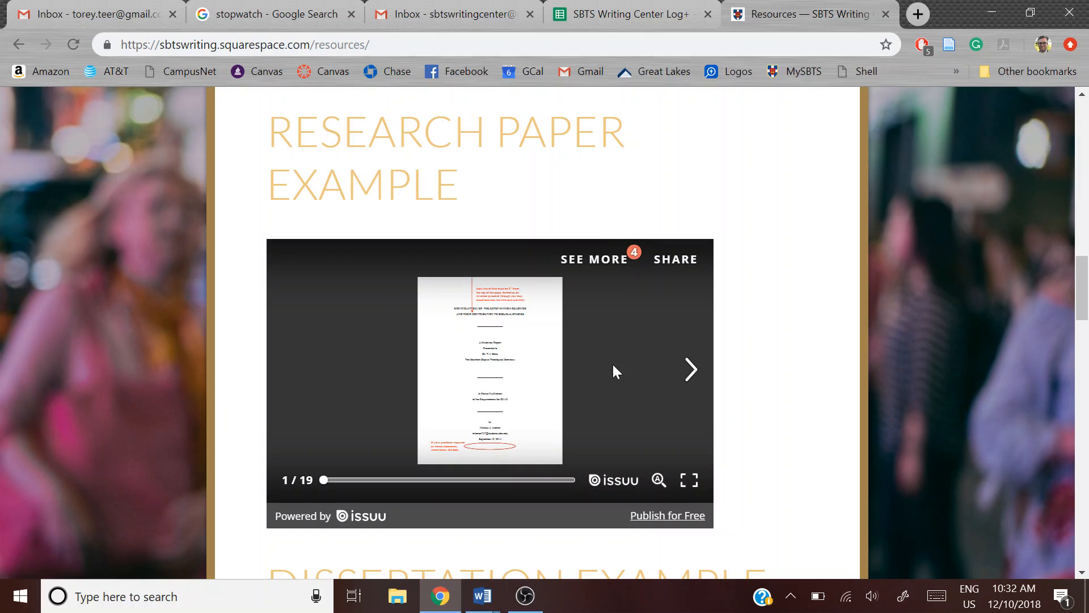
Step: Page through the Research Paper Example in full screen up to pages 4-5
left_click(689, 479)
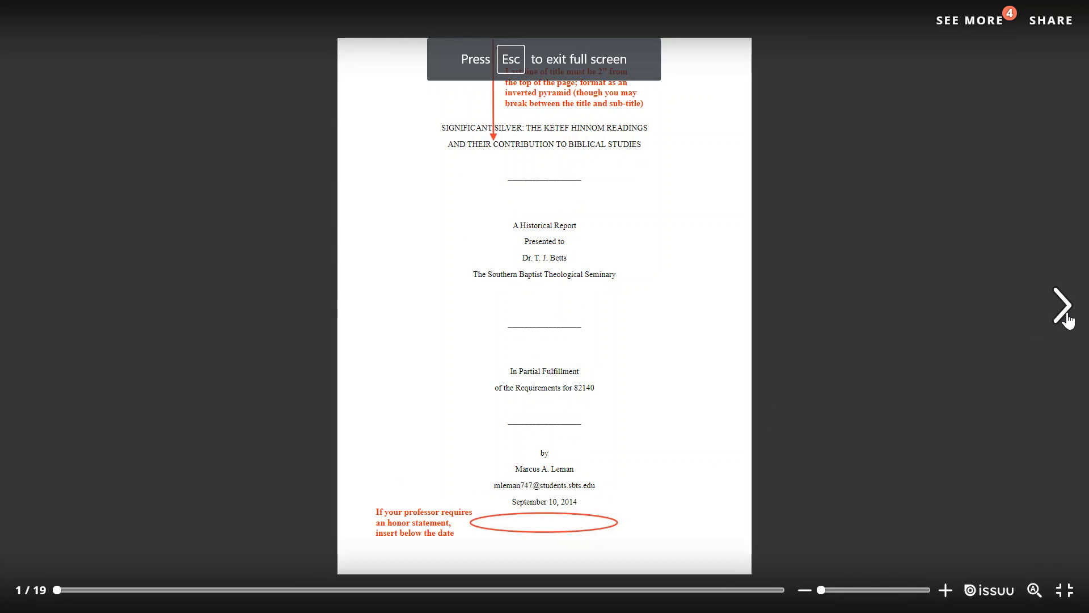
left_click(1063, 306)
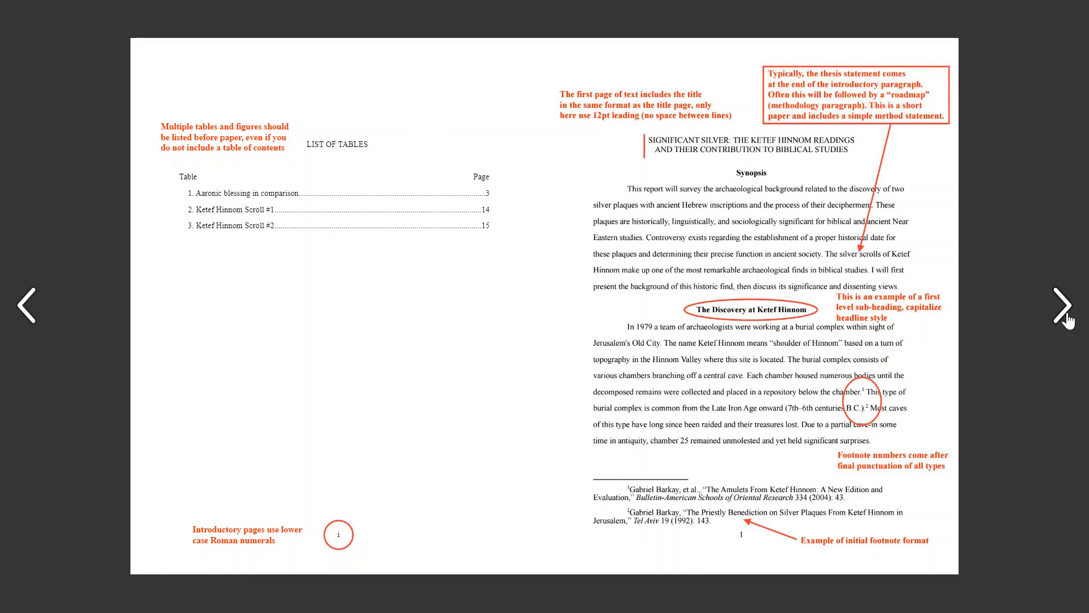
left_click(1063, 307)
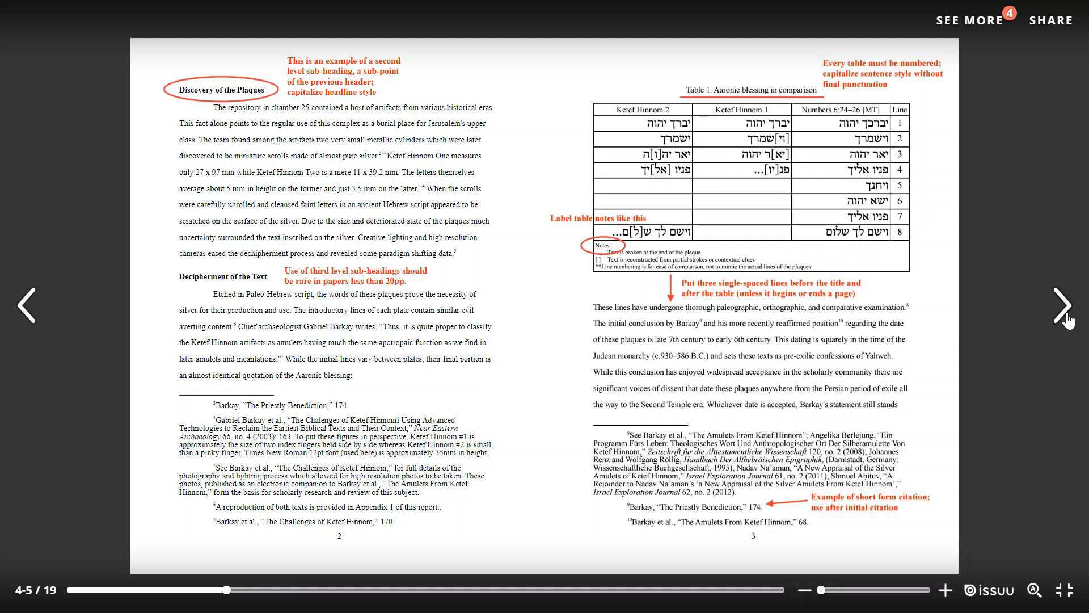
key("Escape")
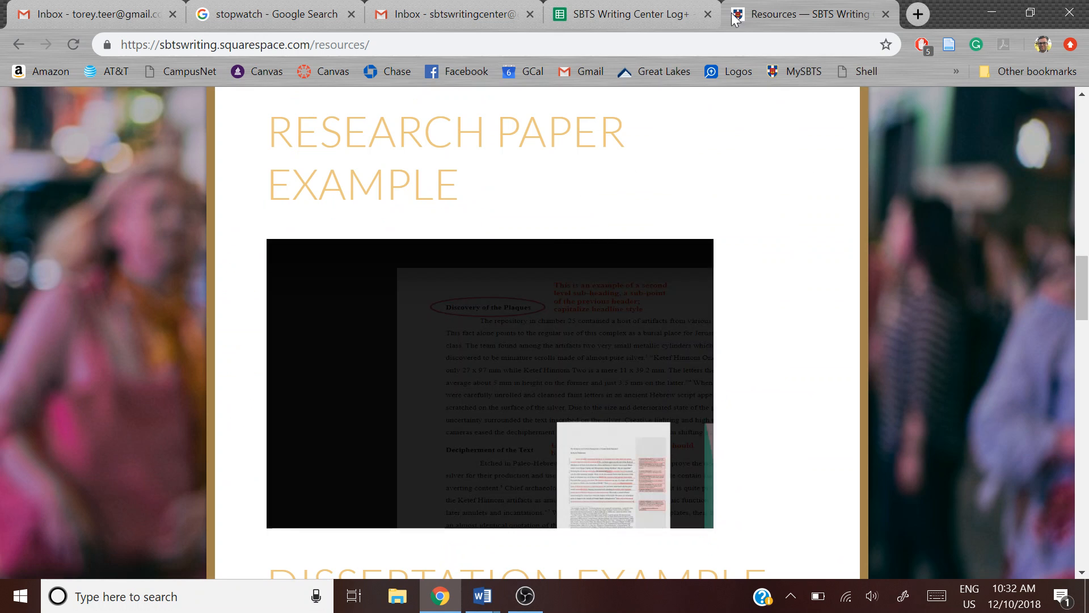
Step: Switch back to the Research_Paper_Template document in Word and read the comment attached to the paper title
key("alt+Tab")
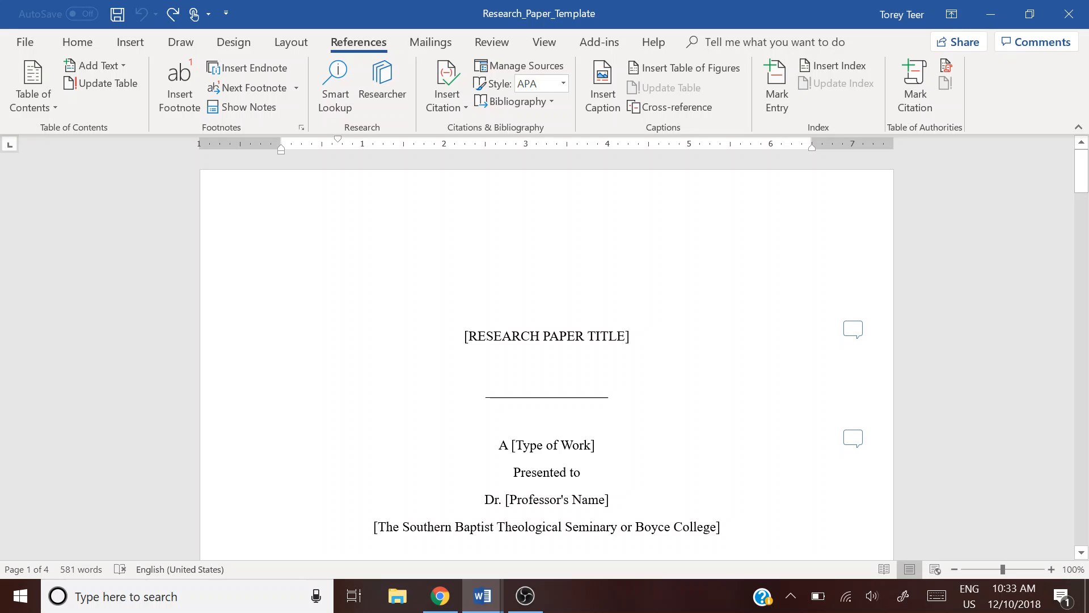
left_click(852, 329)
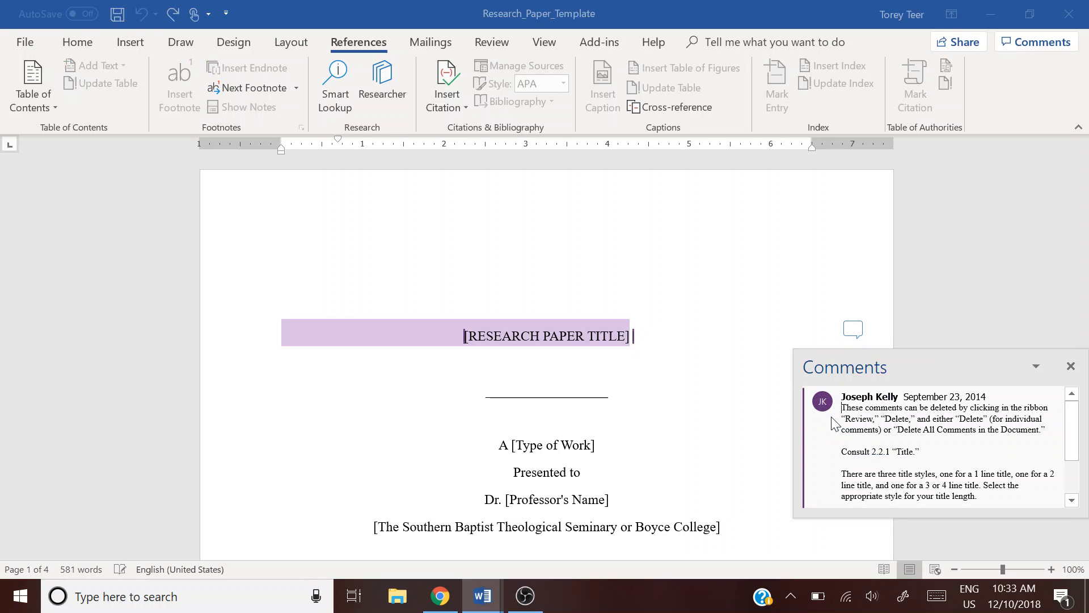
scroll(848, 430, "down", 3)
left_click(928, 288)
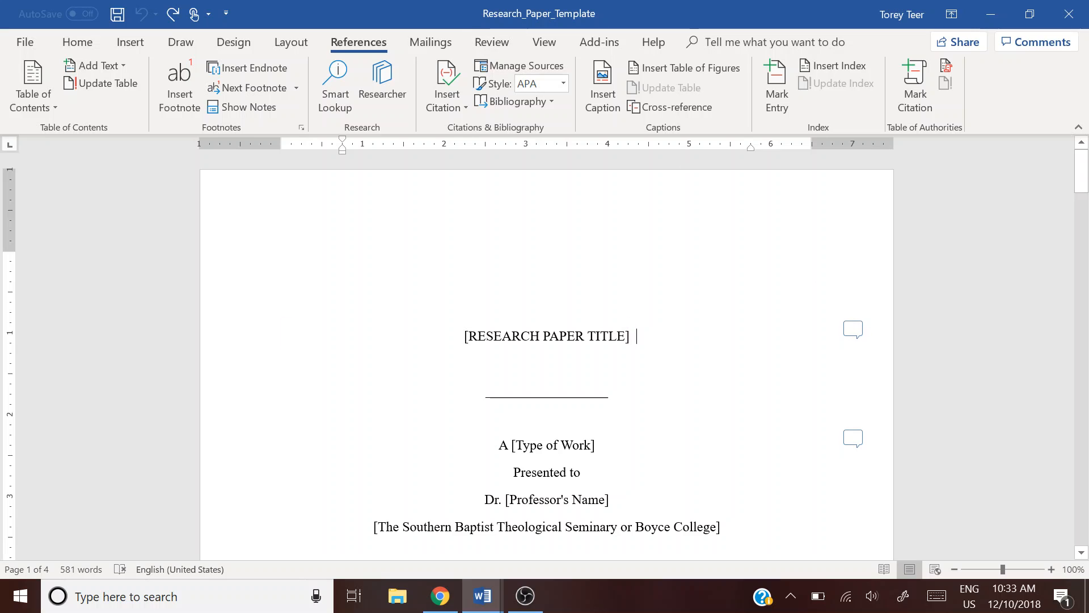
Step: Reopen the title comment and view the available options for deleting comments without applying any
left_click(860, 334)
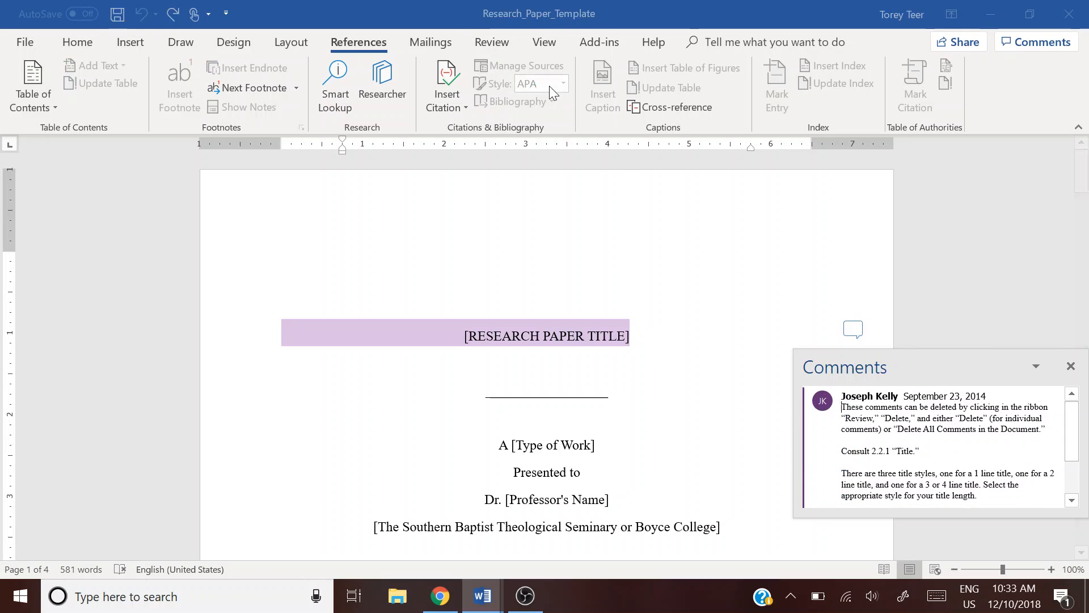
left_click(492, 42)
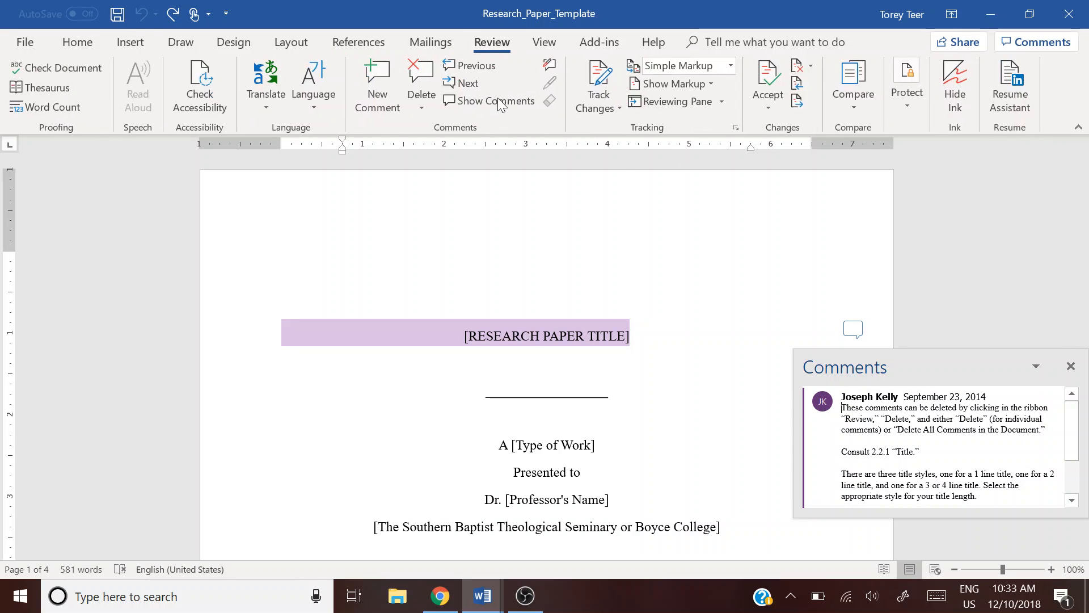
left_click(411, 107)
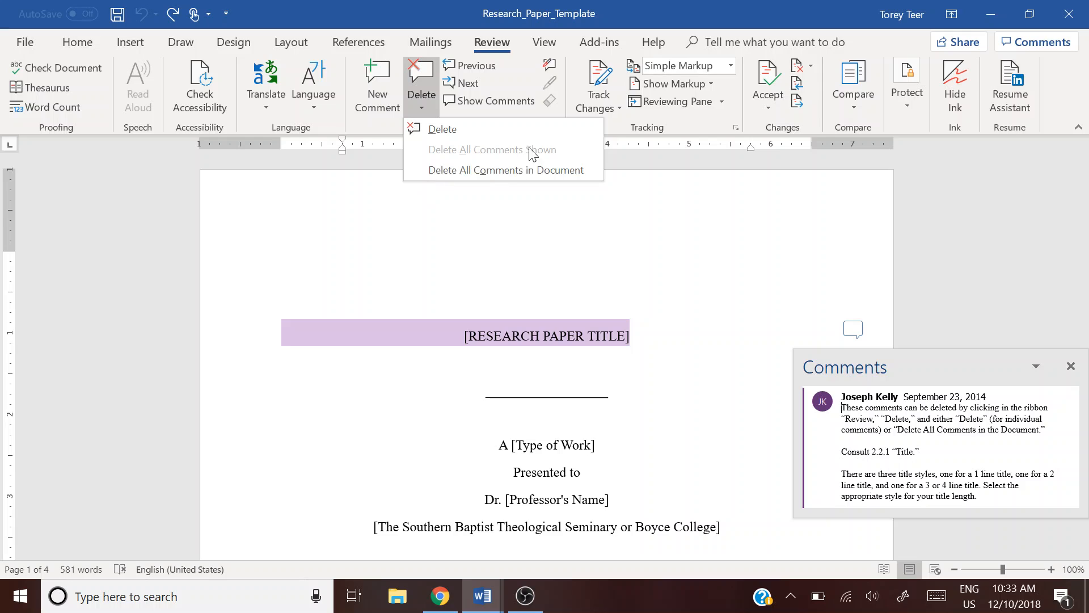
left_click(702, 288)
left_click(646, 336)
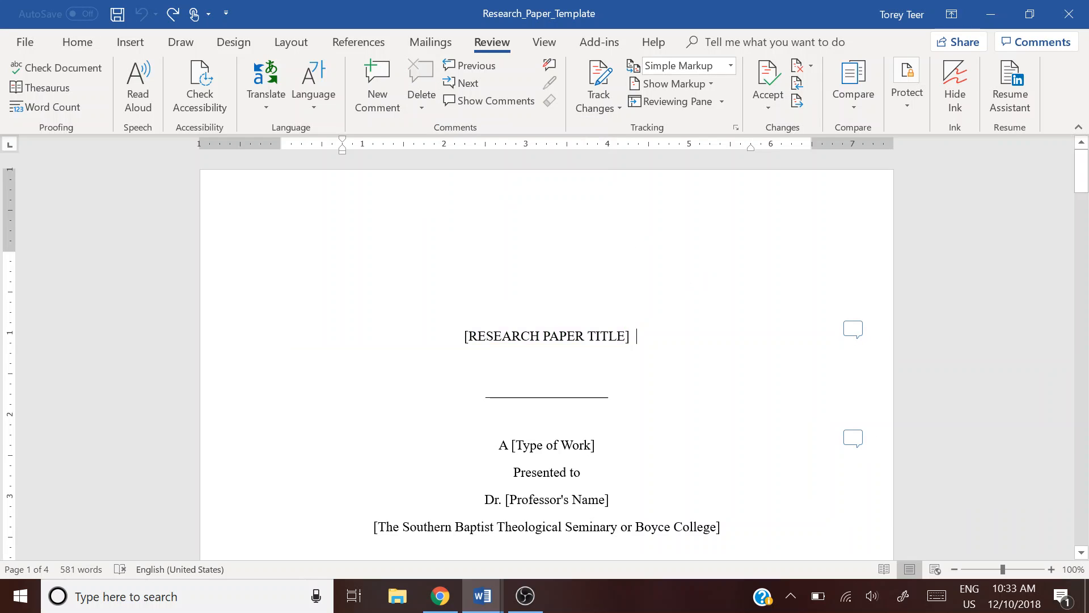
left_click(627, 339)
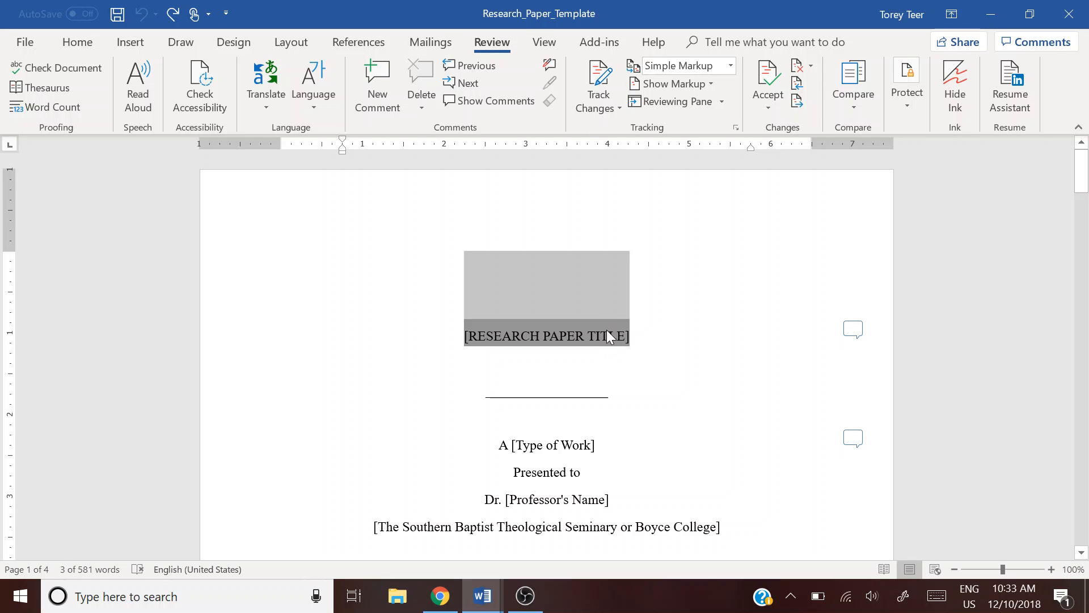
type("NEW TITLE")
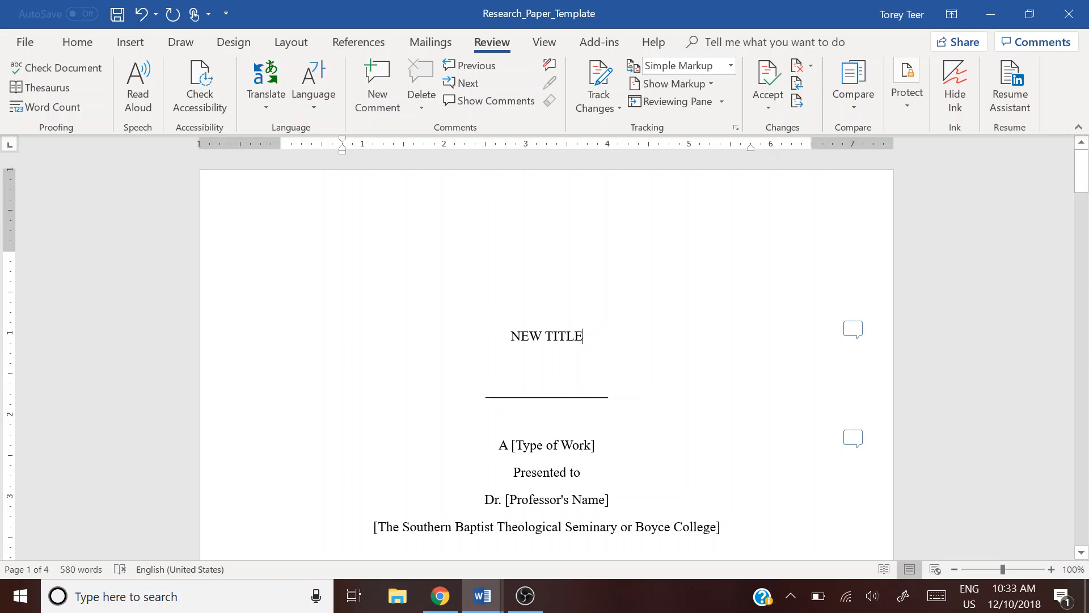
key("ctrl+z")
key("ctrl+z")
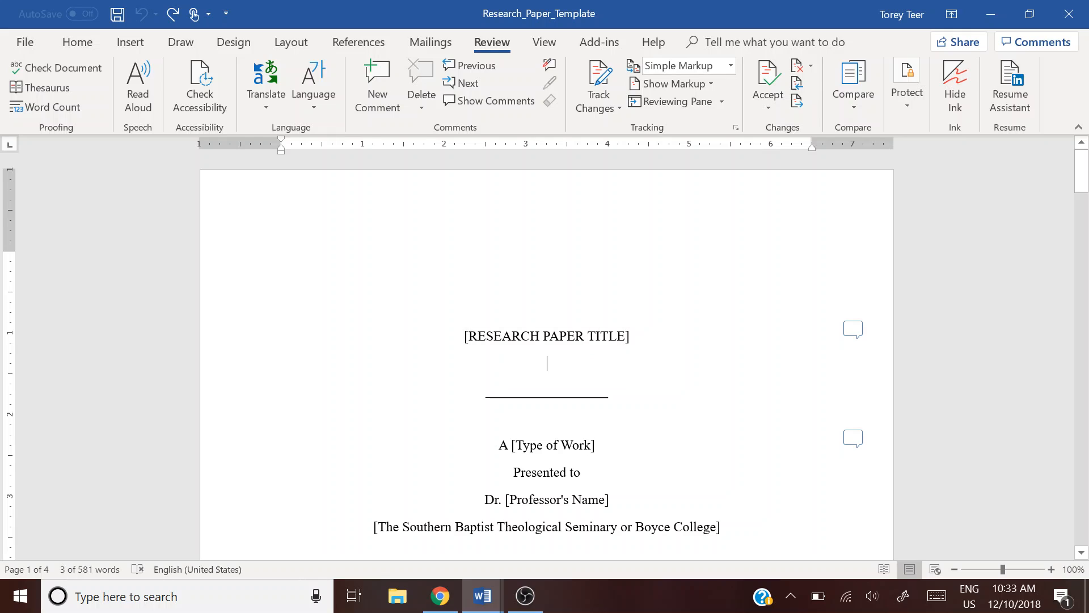
Step: Replace the [RESEARCH PAPER TITLE] placeholder on the title page with "NEW TITLE"
left_click(561, 338)
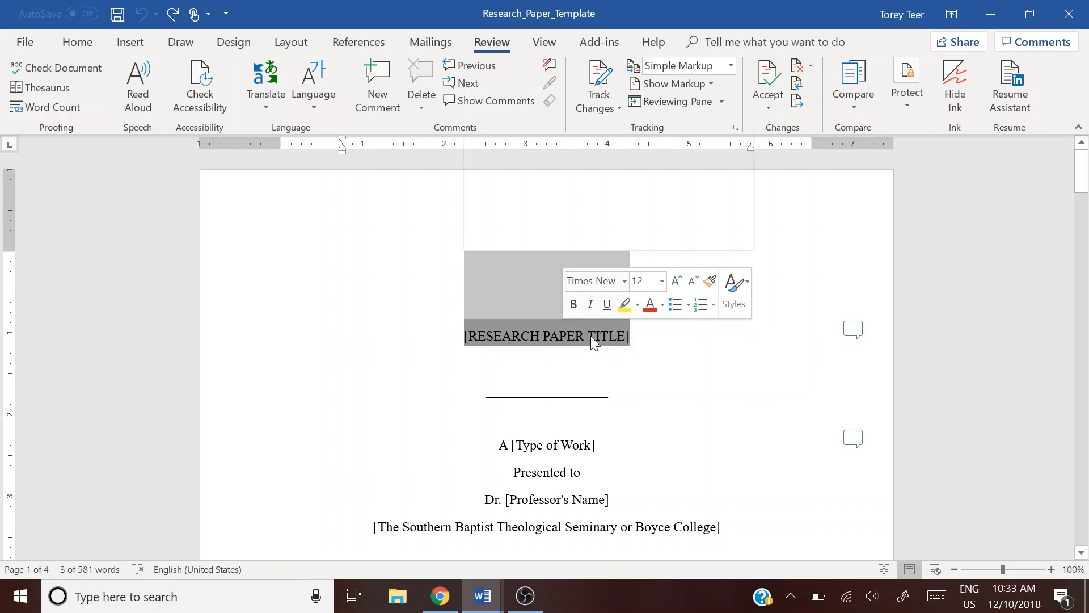
type("NEW TITLE")
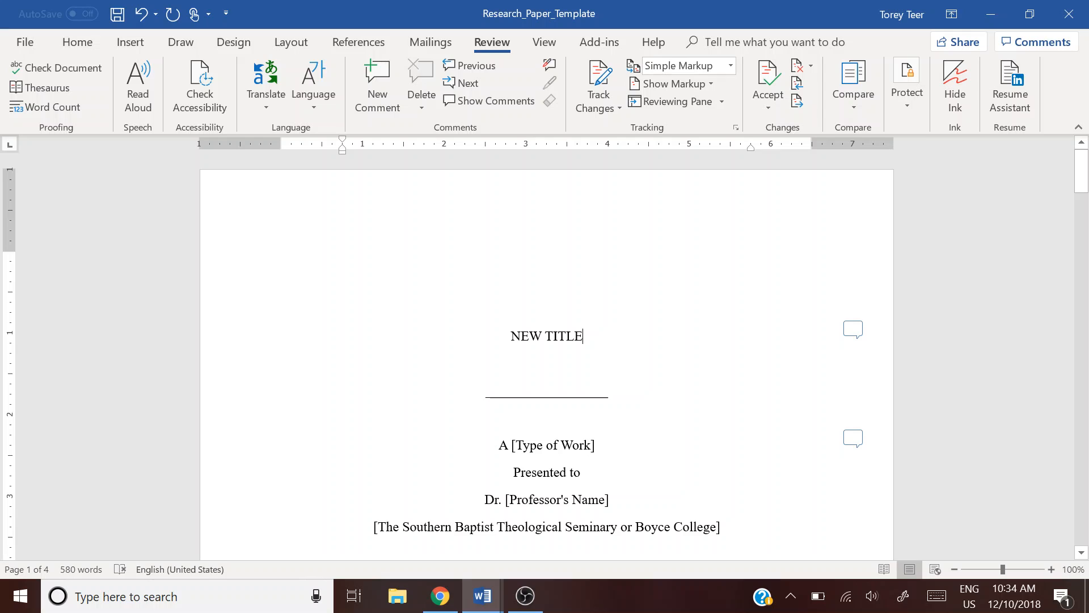
Step: Replace the [Type of Work] placeholder on the title page with "Research Paper"
scroll(546, 363, "down", 2)
left_click(580, 377)
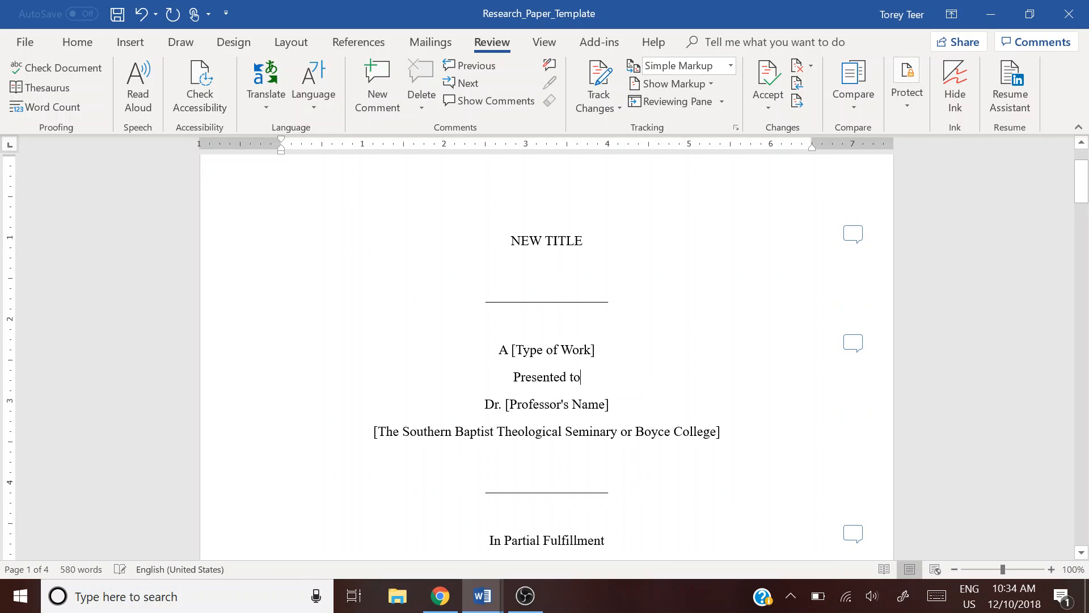
left_click(571, 349)
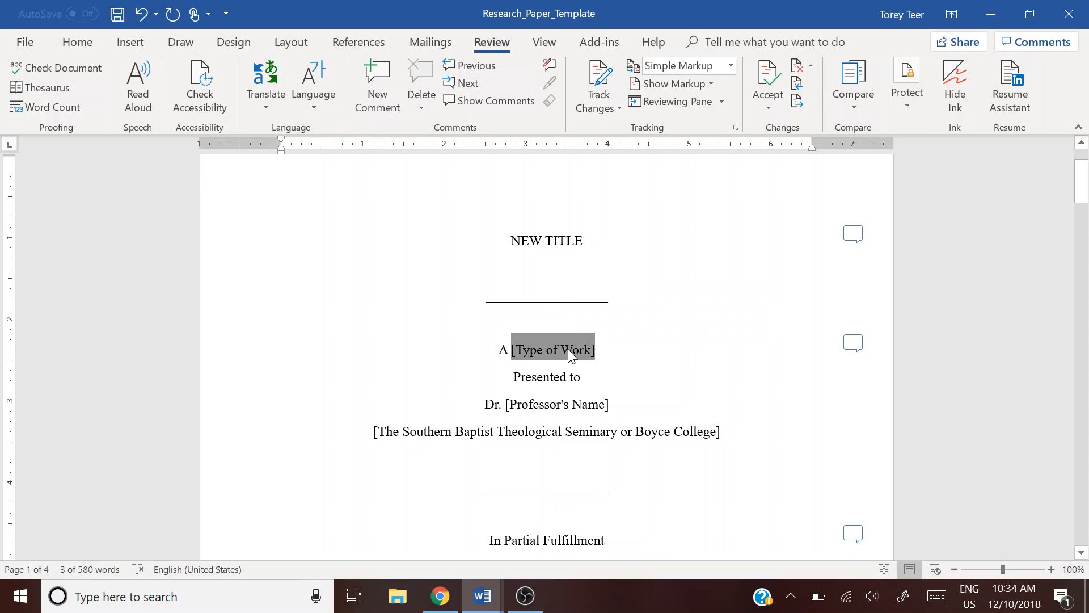
type("Resarch pp")
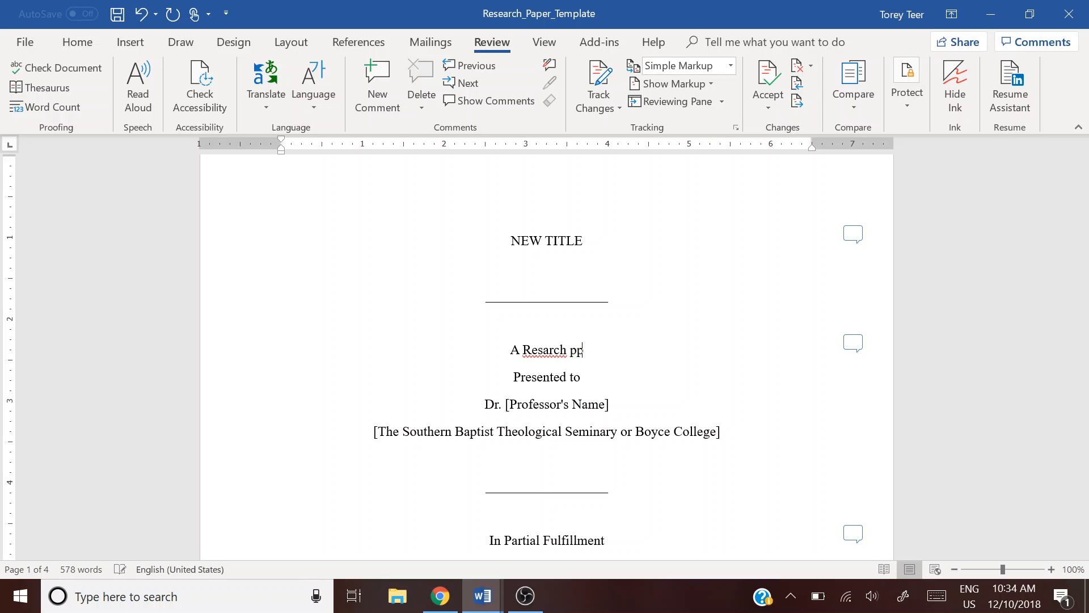
key("BackSpace")
key("BackSpace")
key("BackSpace")
key("BackSpace")
key("BackSpace")
key("BackSpace")
key("BackSpace")
type("ear")
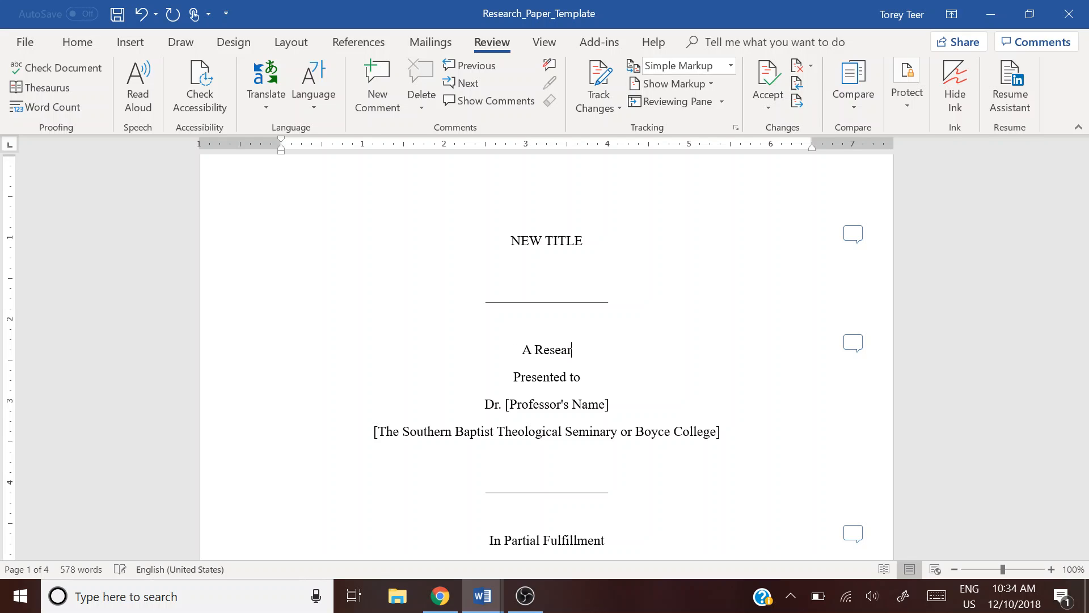
type("ch paper")
key("BackSpace")
key("BackSpace")
key("BackSpace")
key("BackSpace")
key("BackSpace")
type("Paper")
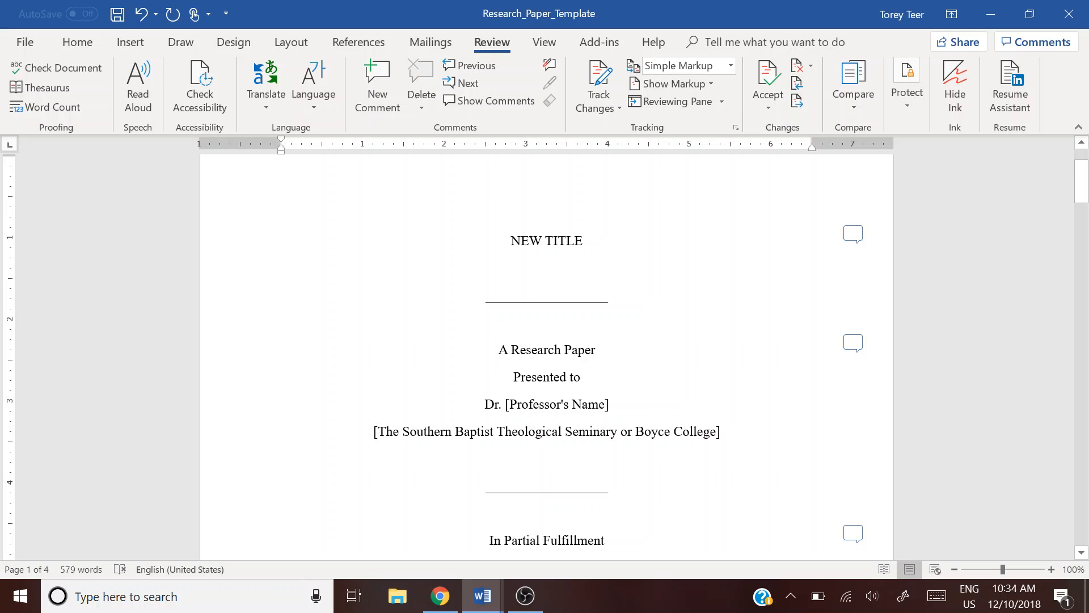
Step: Review the remaining title page placeholders, from the professor's name and course number to the date of submission
scroll(546, 357, "down", 2)
scroll(546, 357, "down", 6)
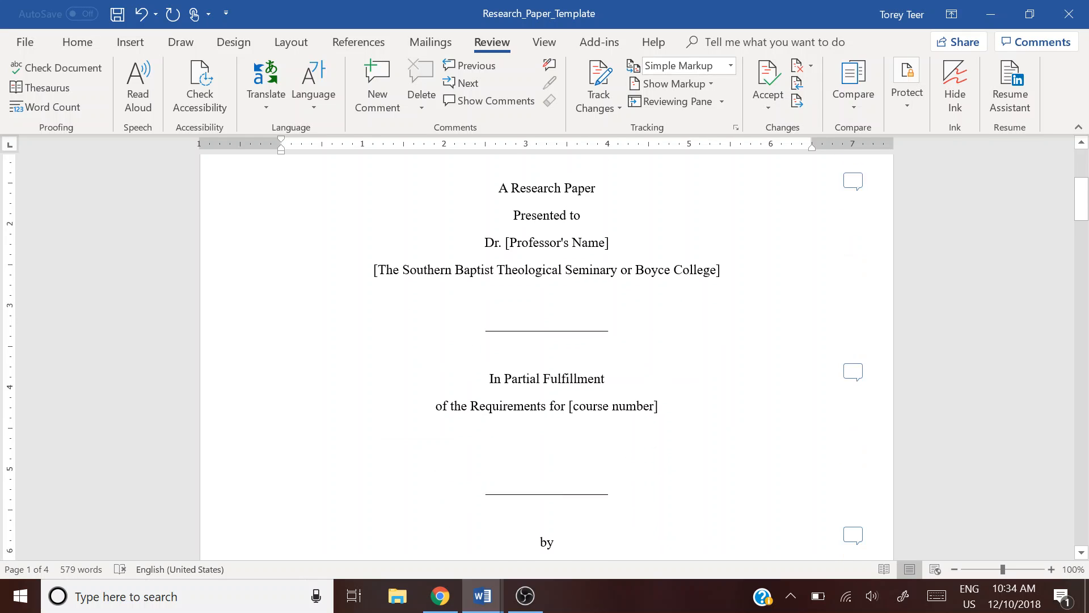
scroll(547, 357, "down", 4)
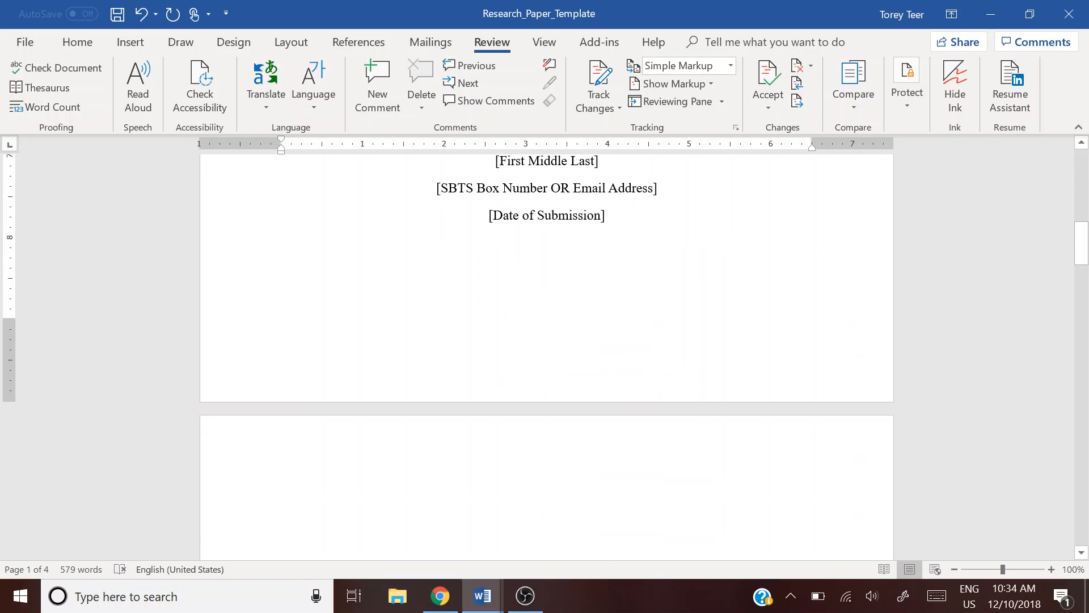
scroll(546, 358, "up", 4)
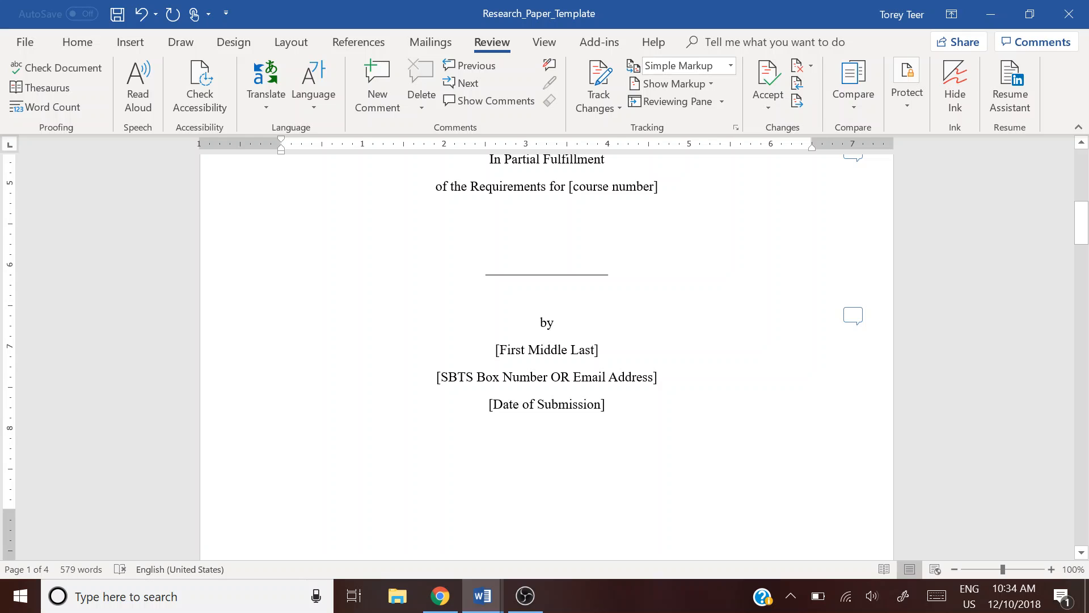
Step: Compare the title page's title with the title placeholder above the first page of body text, highlighting that placeholder briefly
scroll(546, 357, "down", 6)
scroll(547, 358, "down", 2)
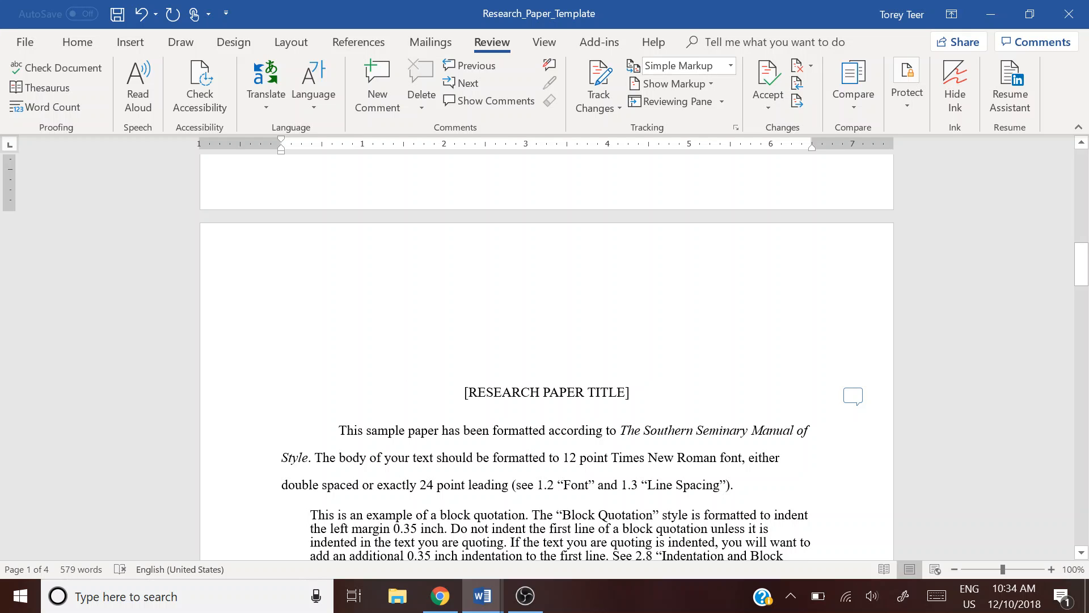
mouse_move(546, 392)
scroll(546, 357, "up", 10)
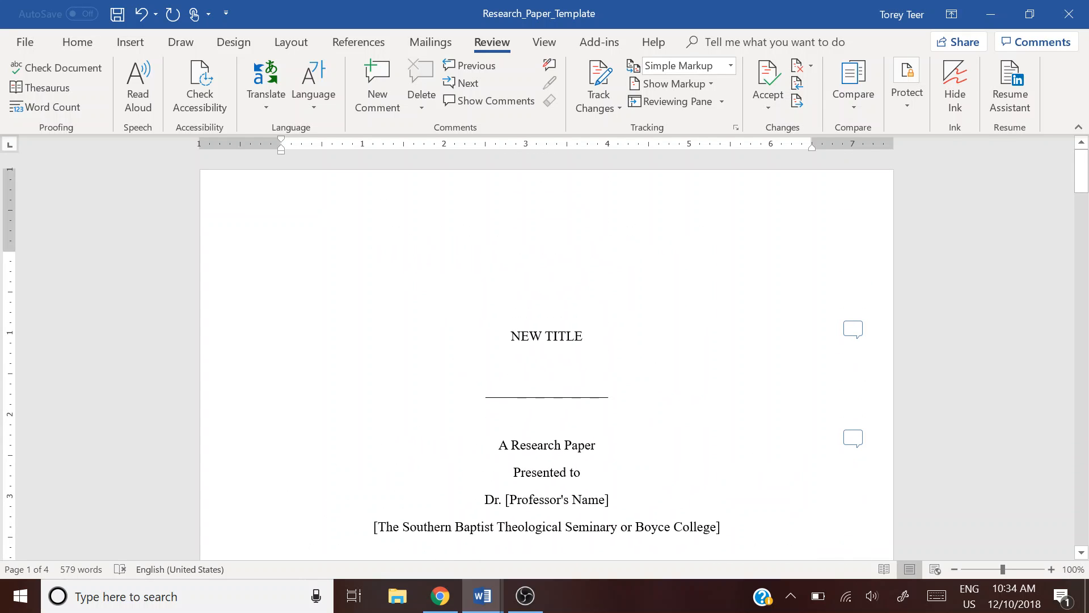
scroll(547, 357, "down", 10)
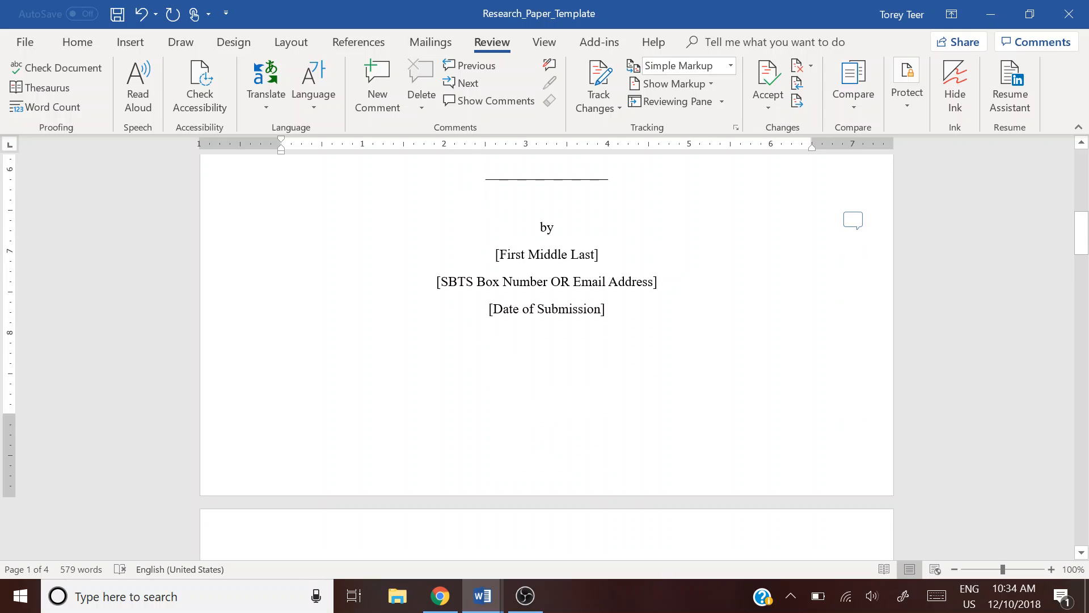
scroll(547, 357, "down", 3)
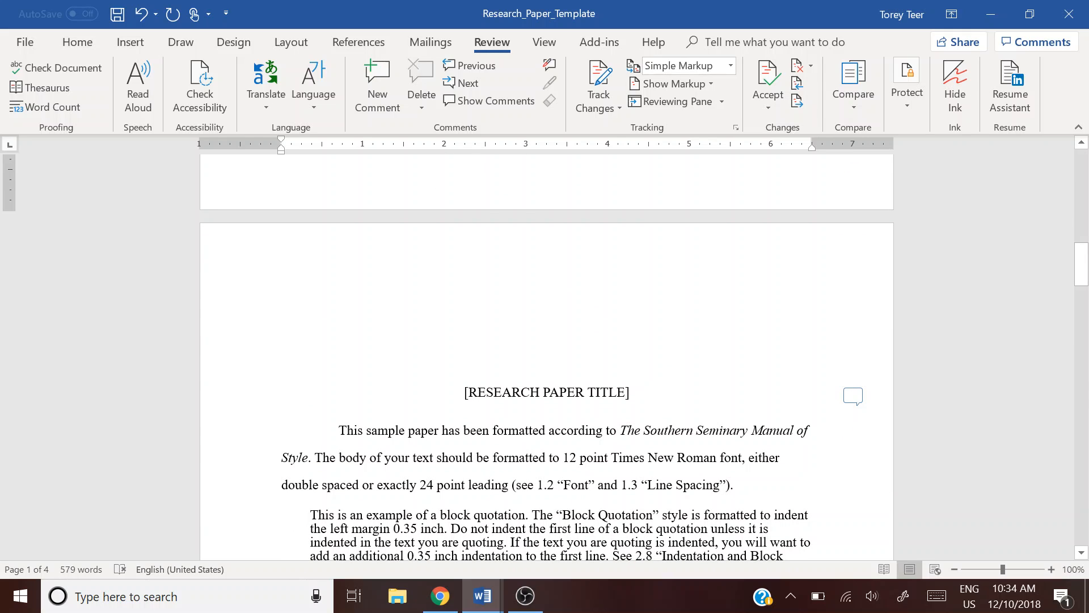
triple_click(519, 386)
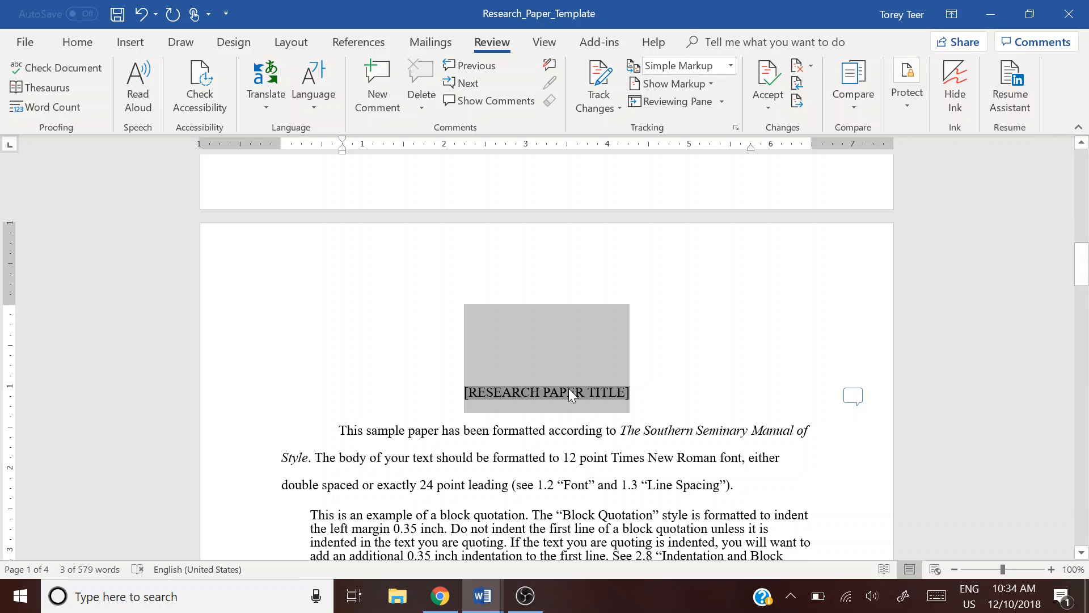
left_click(667, 389)
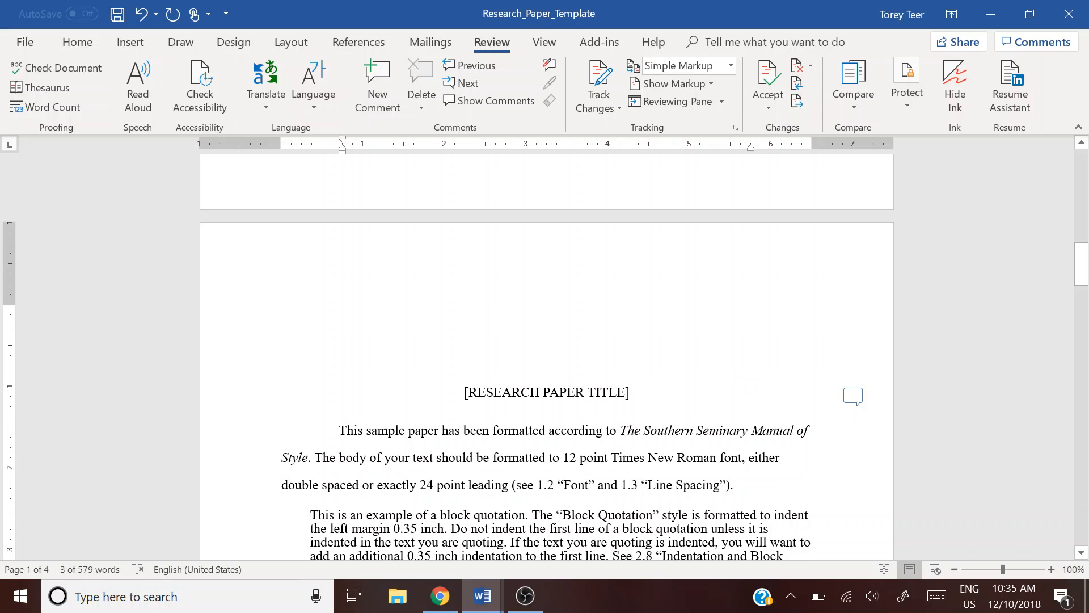
Step: Check the page number at the foot of the first body page and briefly open that page's header area
scroll(530, 519, "down", 15)
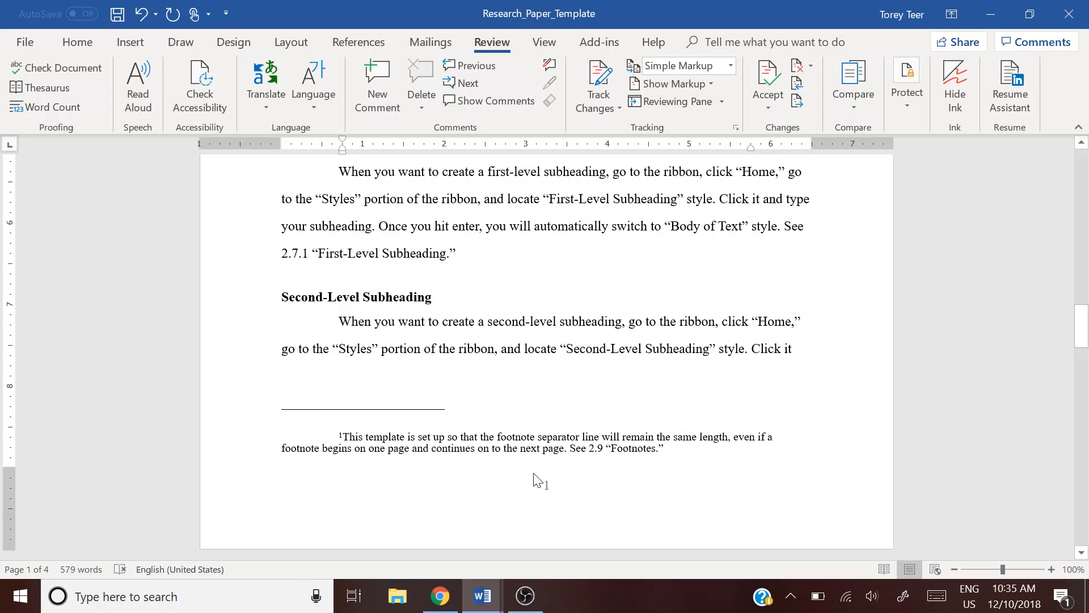
scroll(537, 480, "up", 7)
scroll(547, 356, "up", 7)
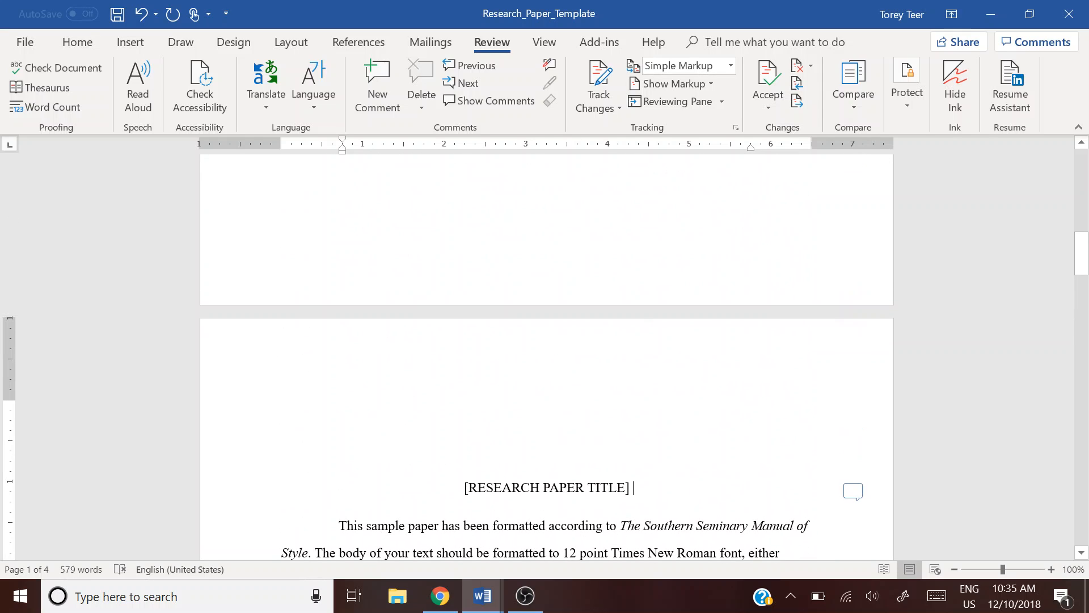
scroll(547, 356, "down", 1)
scroll(634, 510, "down", 1)
left_click_drag(631, 489, 465, 488)
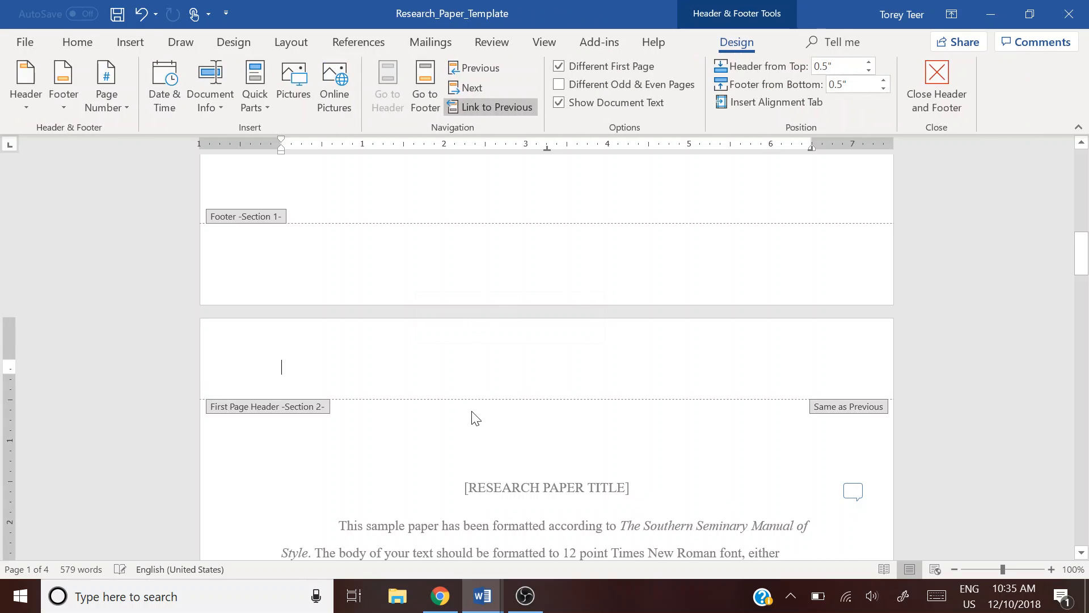
double_click(710, 489)
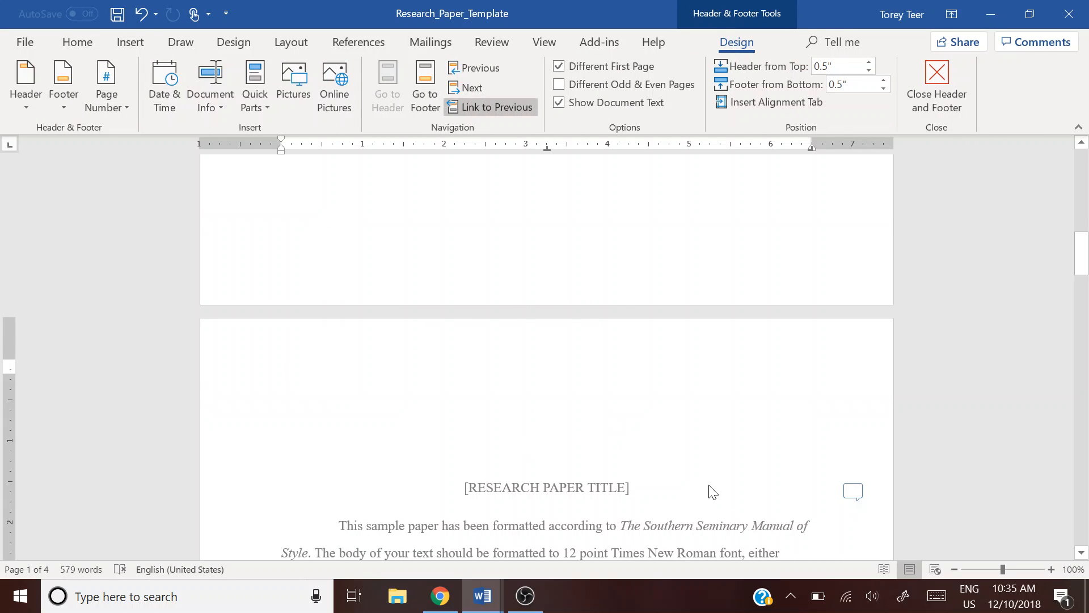
Step: Compare the foot of the title page with the footer and page number area of the first body page
scroll(657, 469, "up", 5)
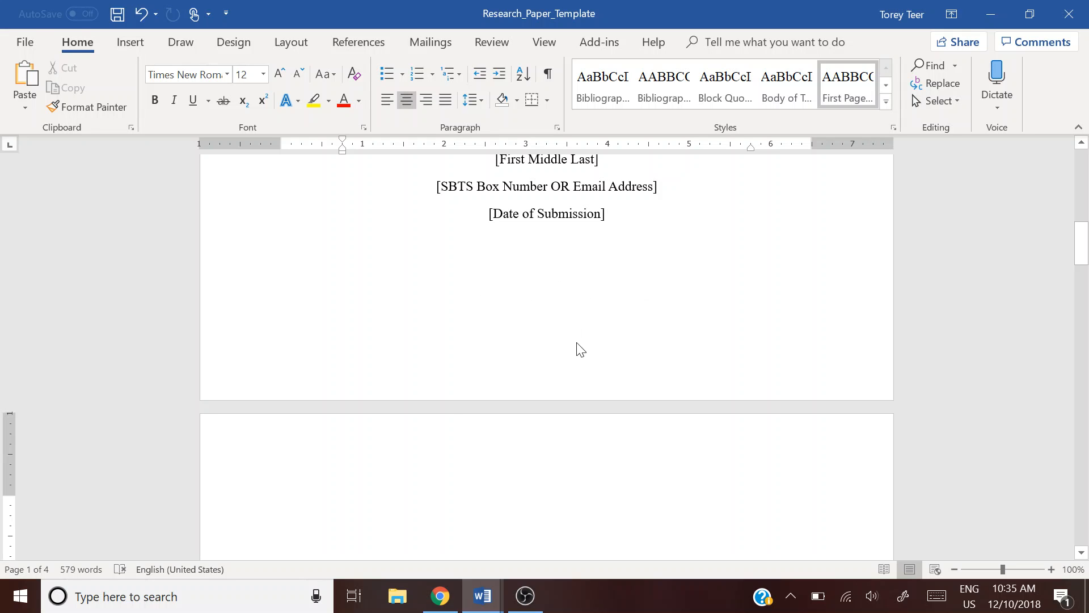
scroll(414, 263, "down", 10)
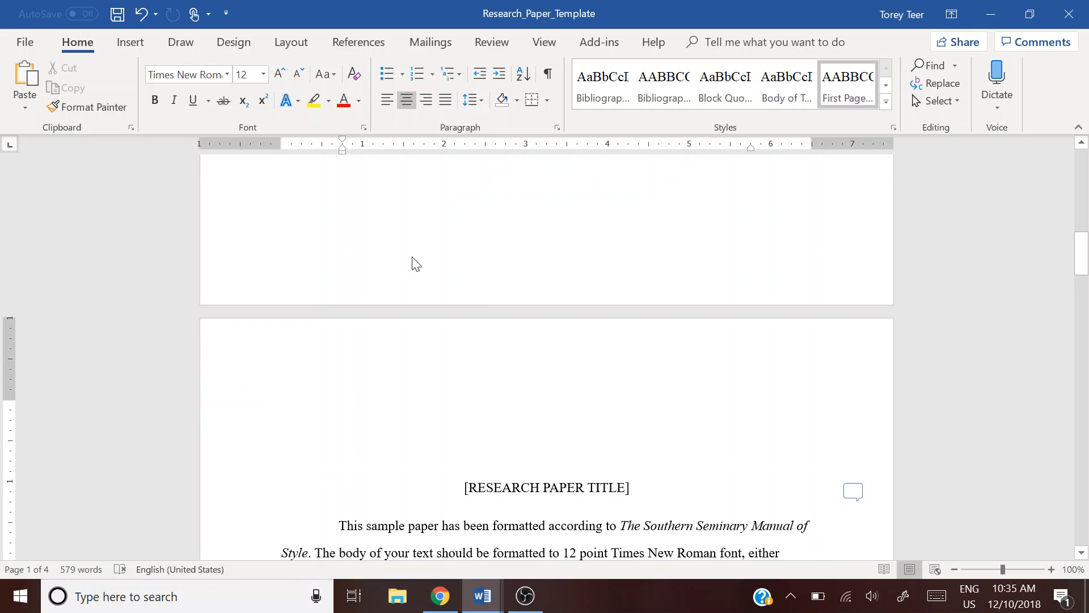
scroll(544, 389, "down", 2)
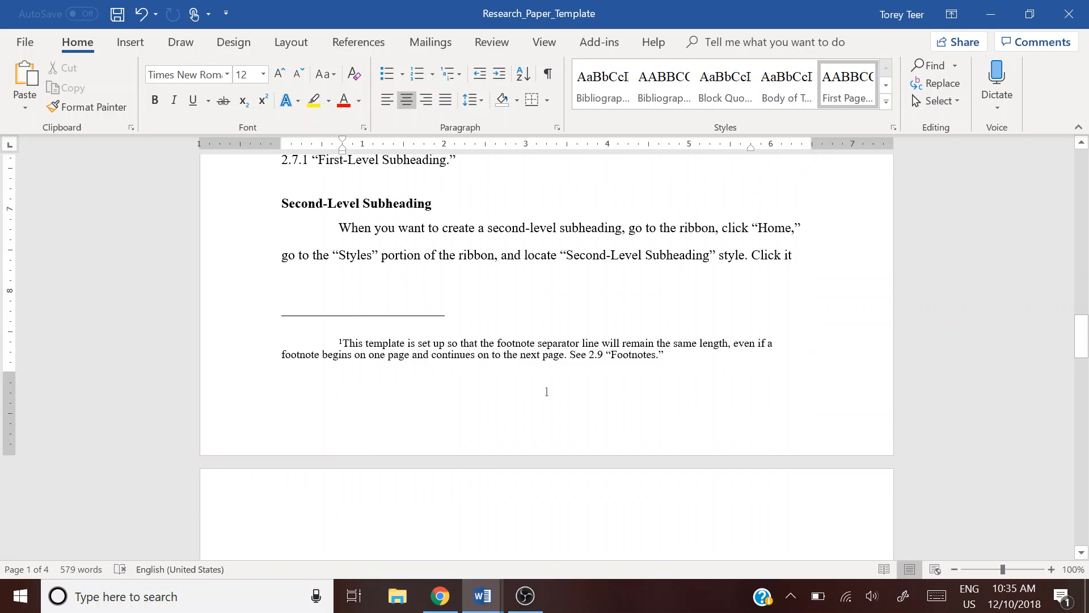
scroll(618, 426, "up", 2)
scroll(544, 351, "up", 6)
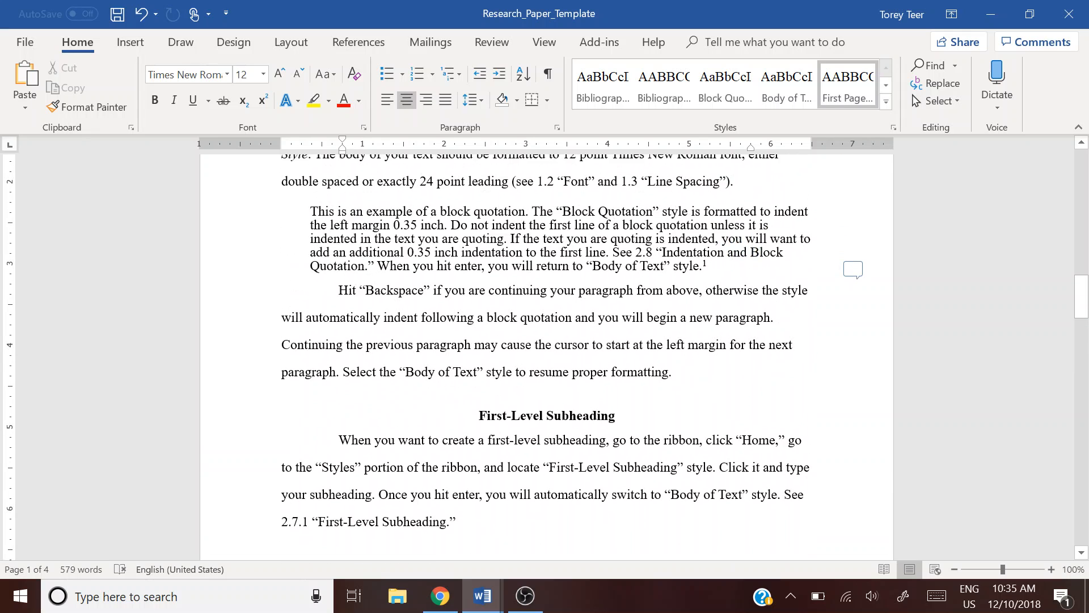
scroll(544, 351, "up", 2)
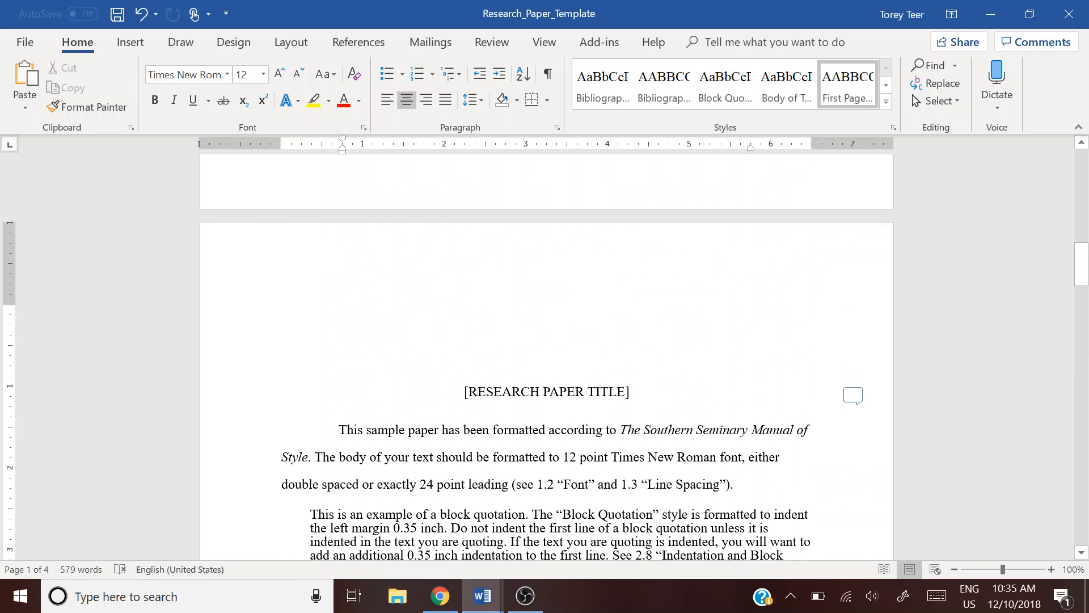
Step: Open header and footer editing and examine the section labels and page numbers from the title page through the bibliography
double_click(352, 259)
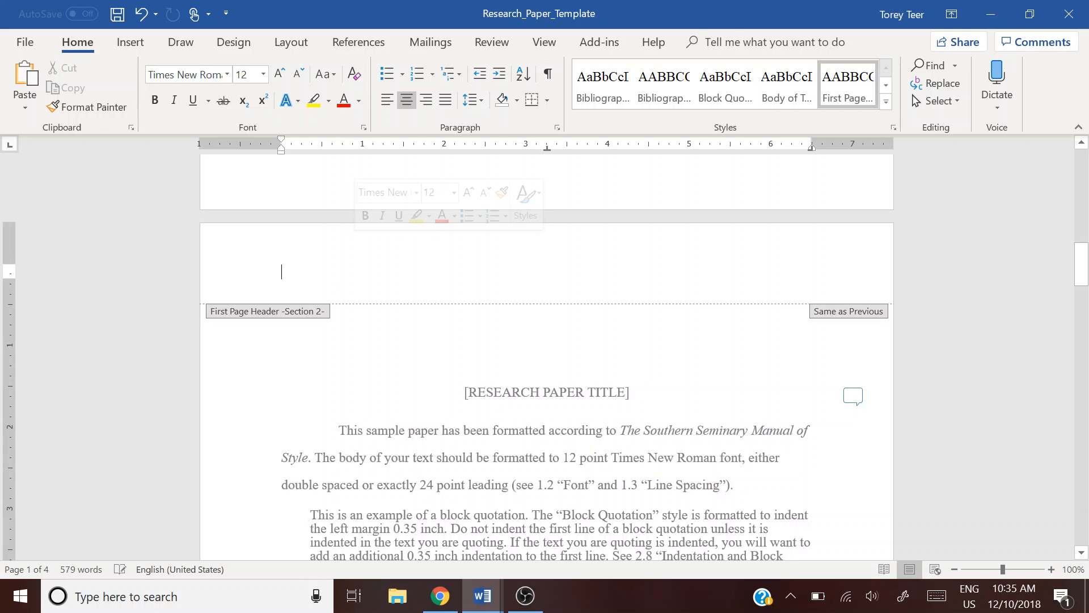
scroll(390, 331, "up", 4)
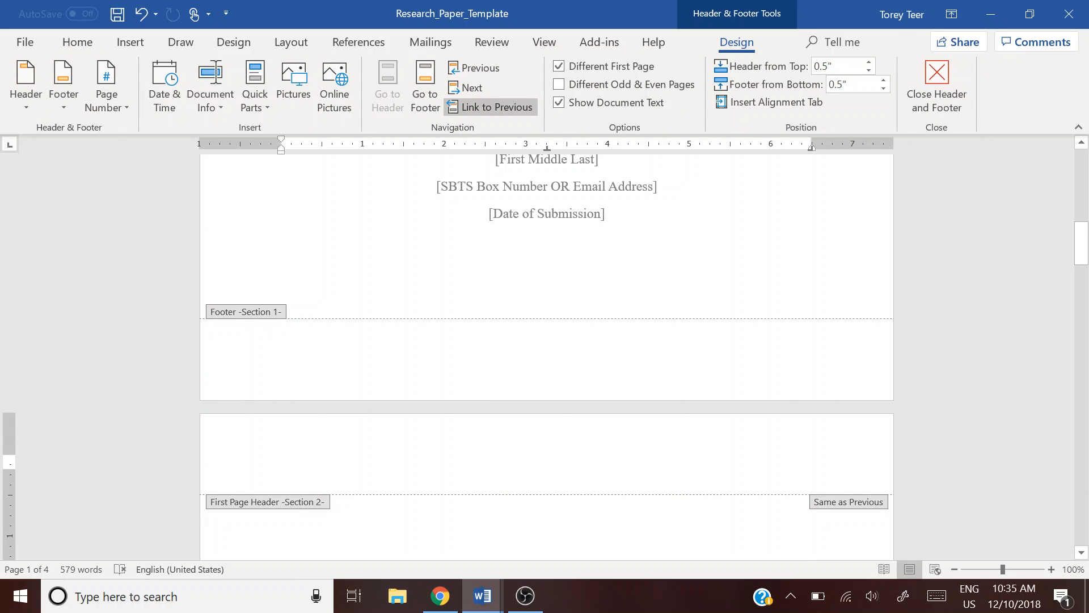
scroll(304, 426, "down", 2)
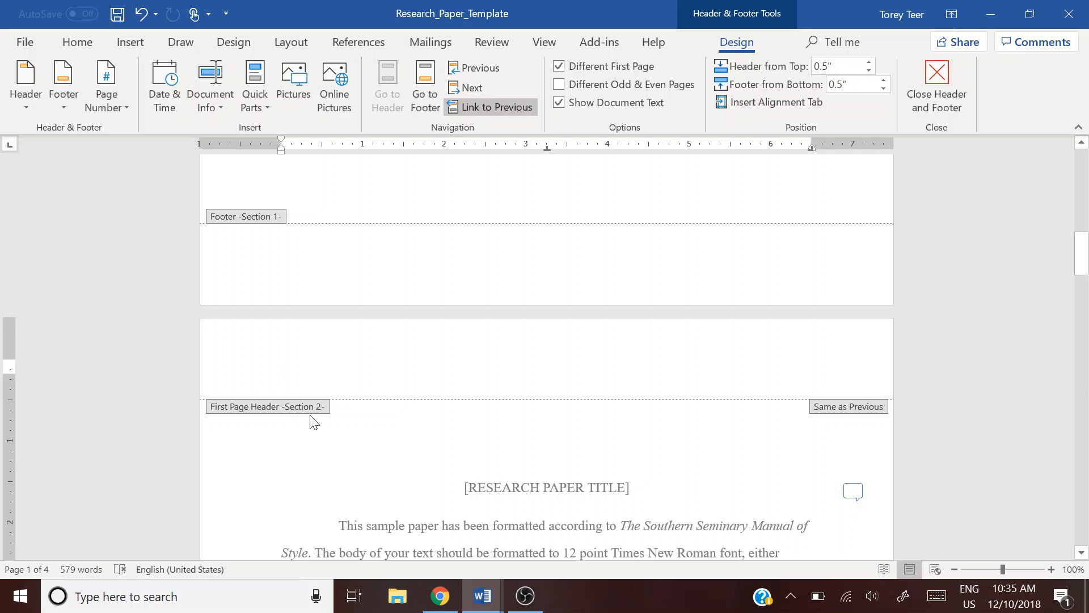
scroll(334, 412, "down", 12)
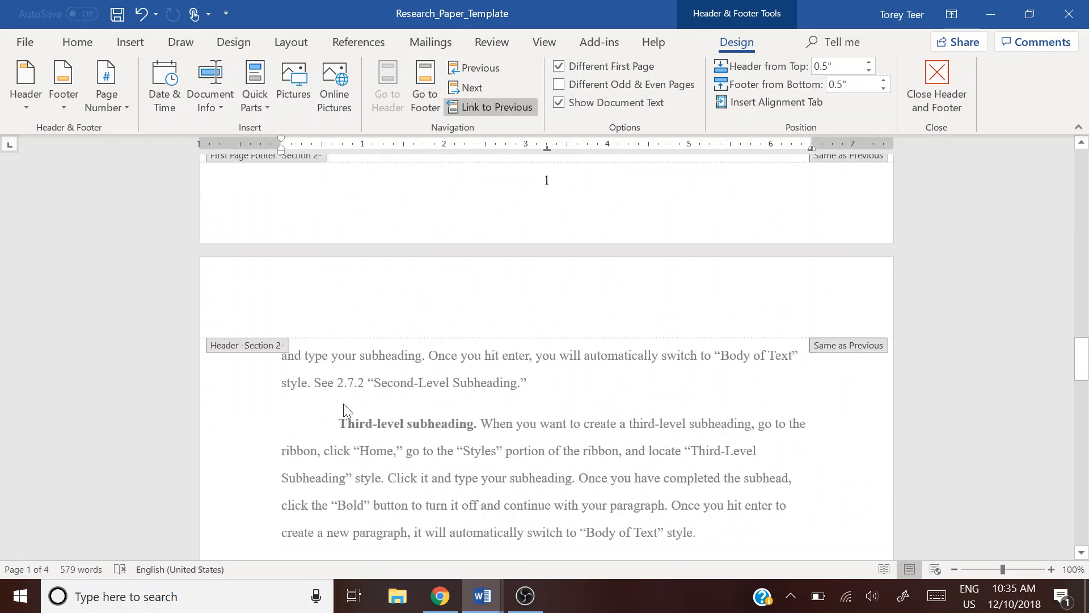
scroll(345, 409, "down", 20)
scroll(341, 409, "up", 6)
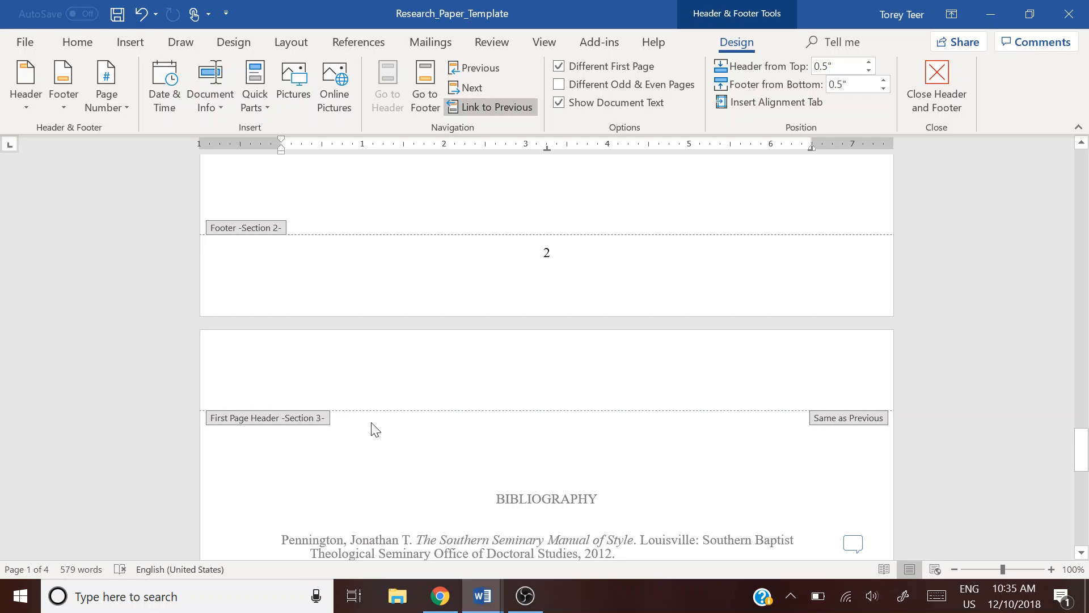
scroll(436, 477, "up", 3)
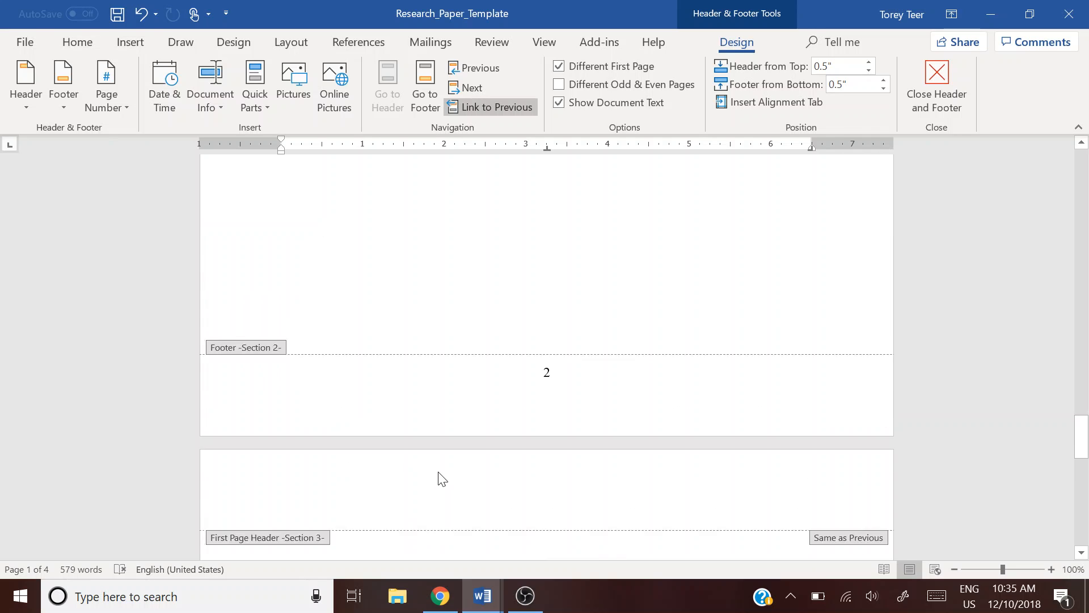
scroll(442, 479, "up", 10)
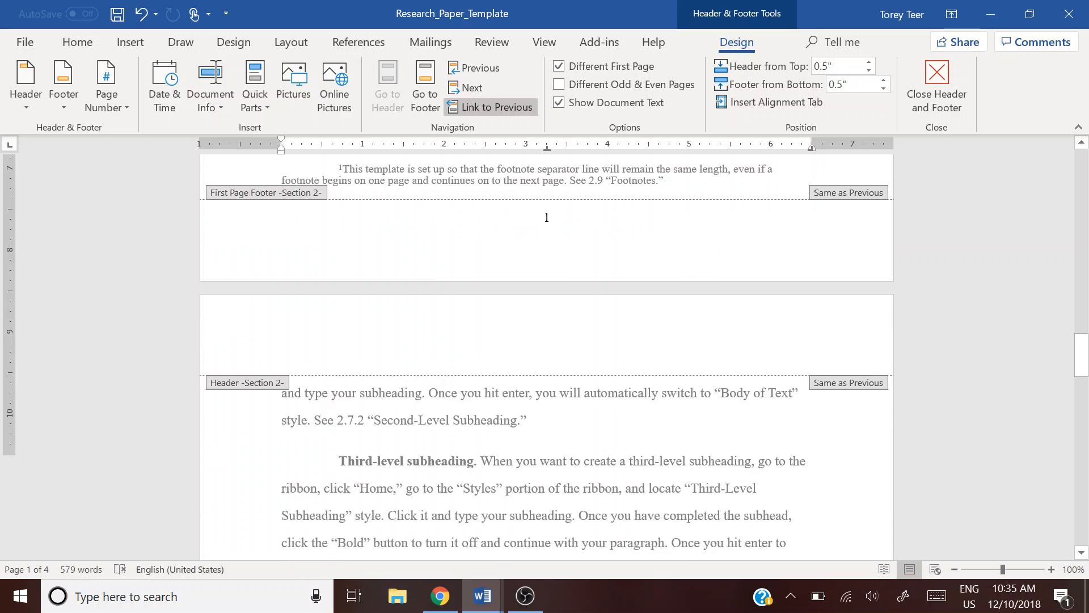
scroll(454, 475, "up", 10)
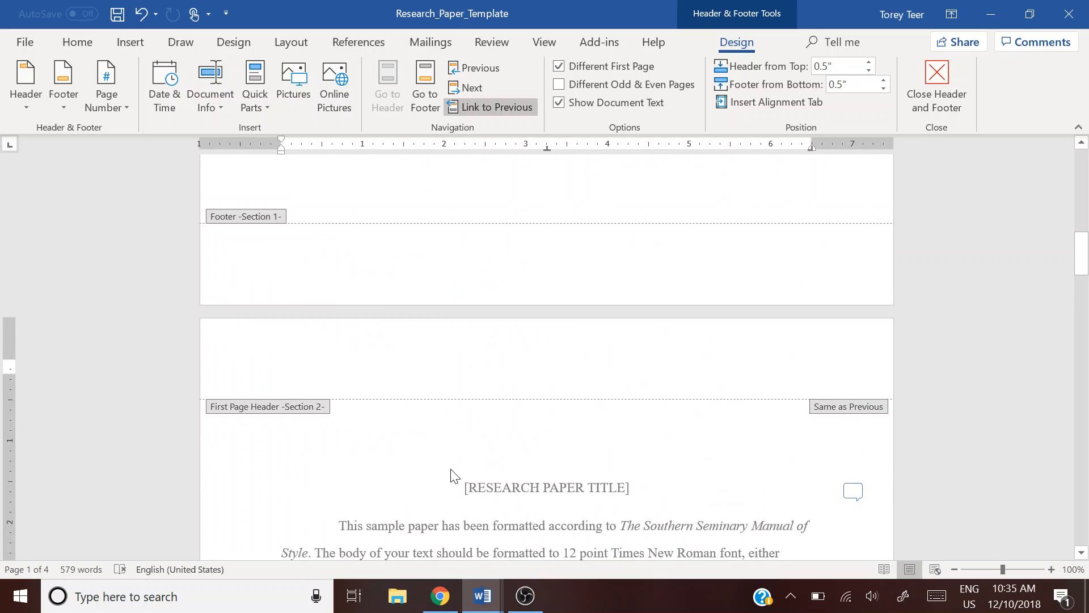
Step: Point out the title placeholder and the first paragraph's opening words, and return from header and footer editing to the body text
left_click(476, 493)
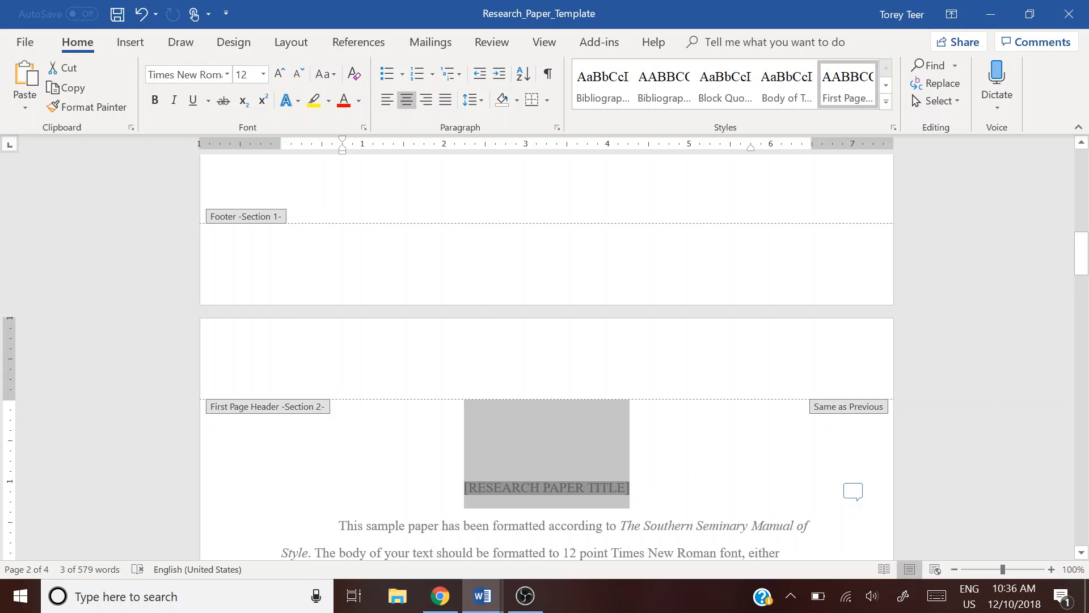
left_click(652, 476)
left_click(593, 464)
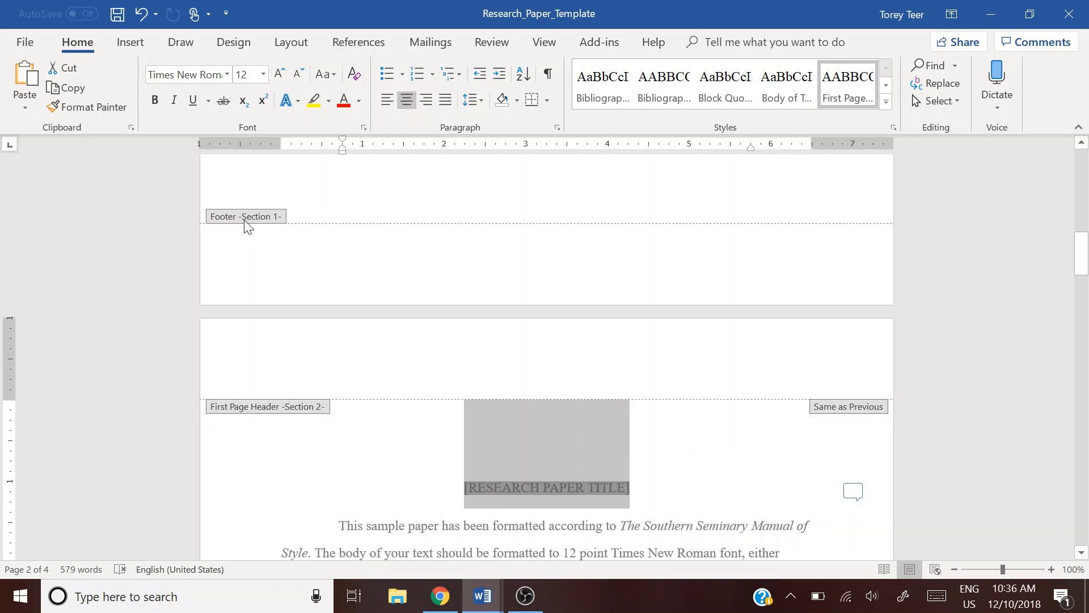
double_click(390, 528)
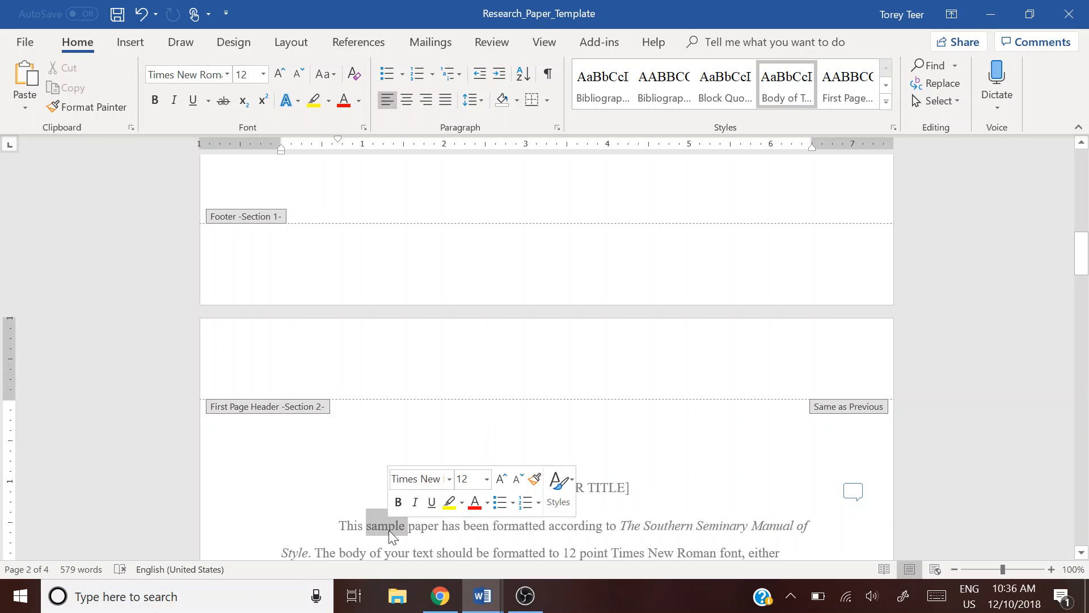
double_click(352, 527)
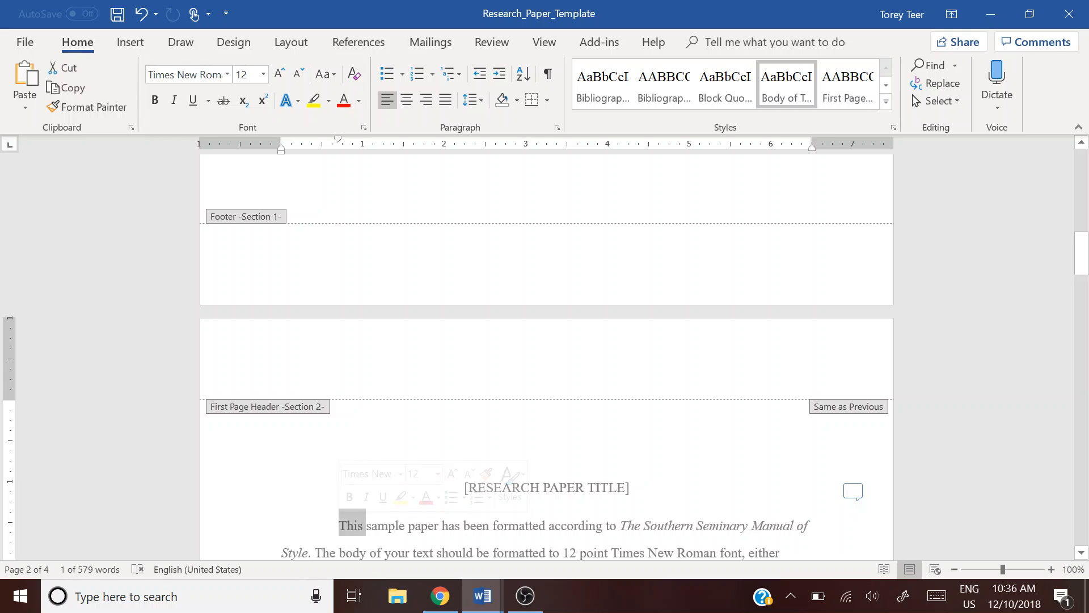
left_click(373, 214)
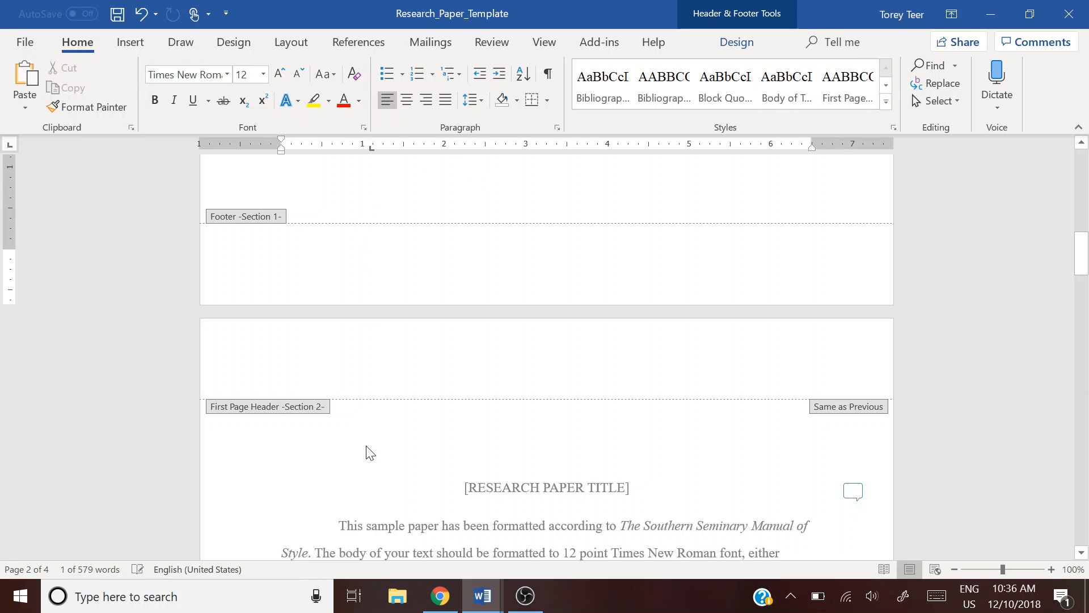
double_click(384, 491)
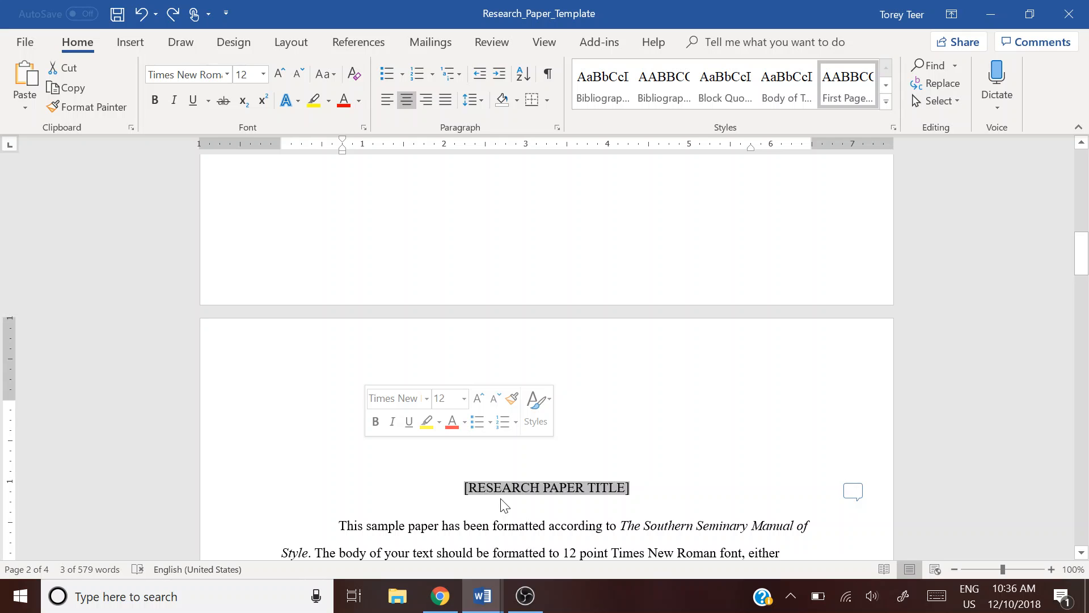
Step: Inspect the paragraph spacing settings of the "exactly 24 point leading" text in the first body paragraph
left_click(476, 525)
scroll(546, 352, "down", 5)
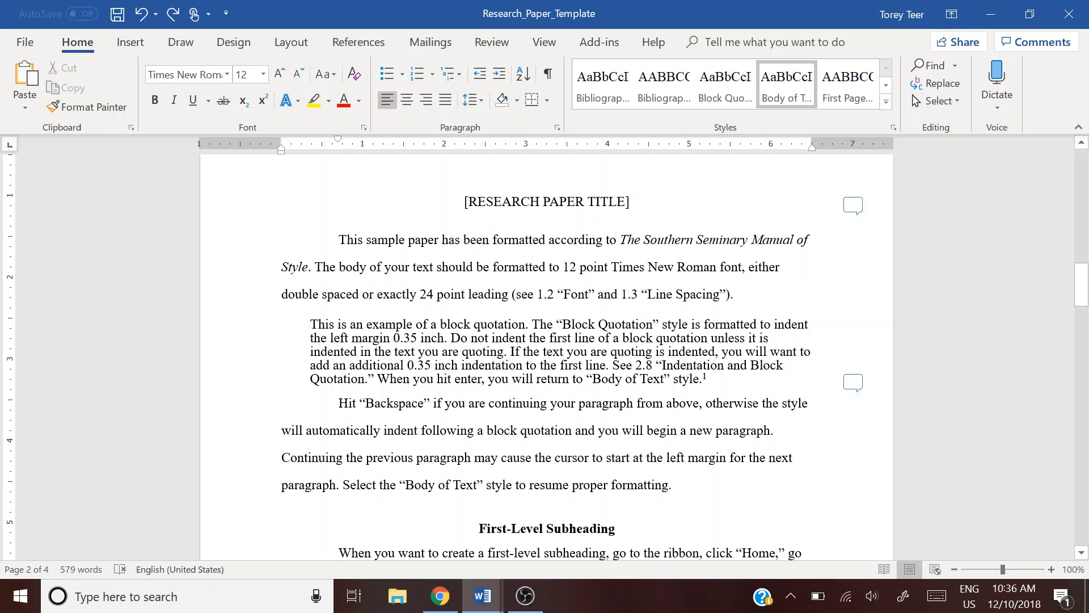
left_click_drag(377, 294, 510, 294)
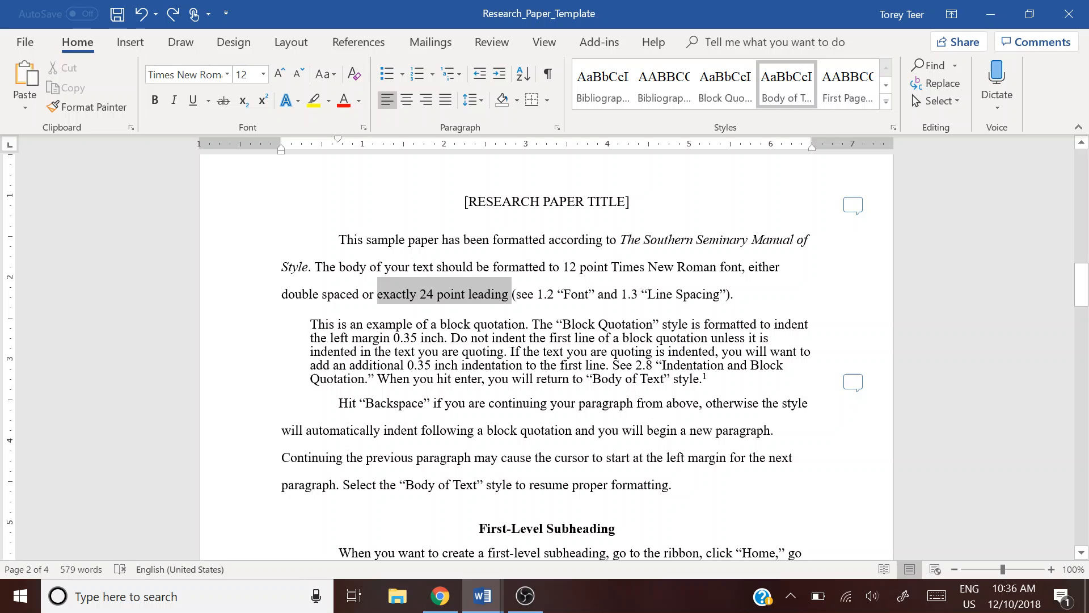
right_click(486, 297)
left_click(538, 415)
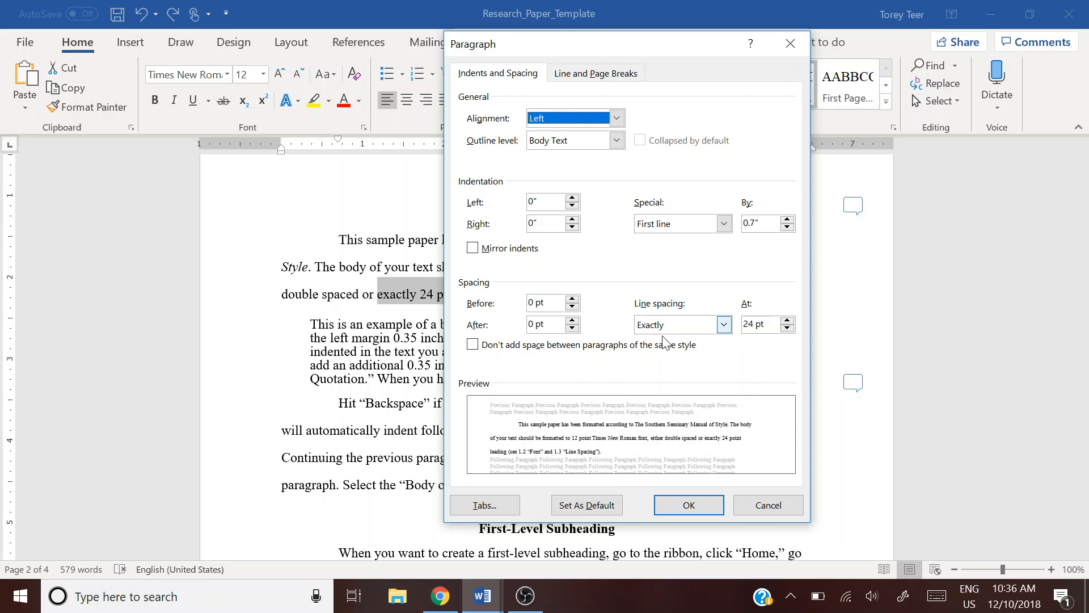
left_click(714, 508)
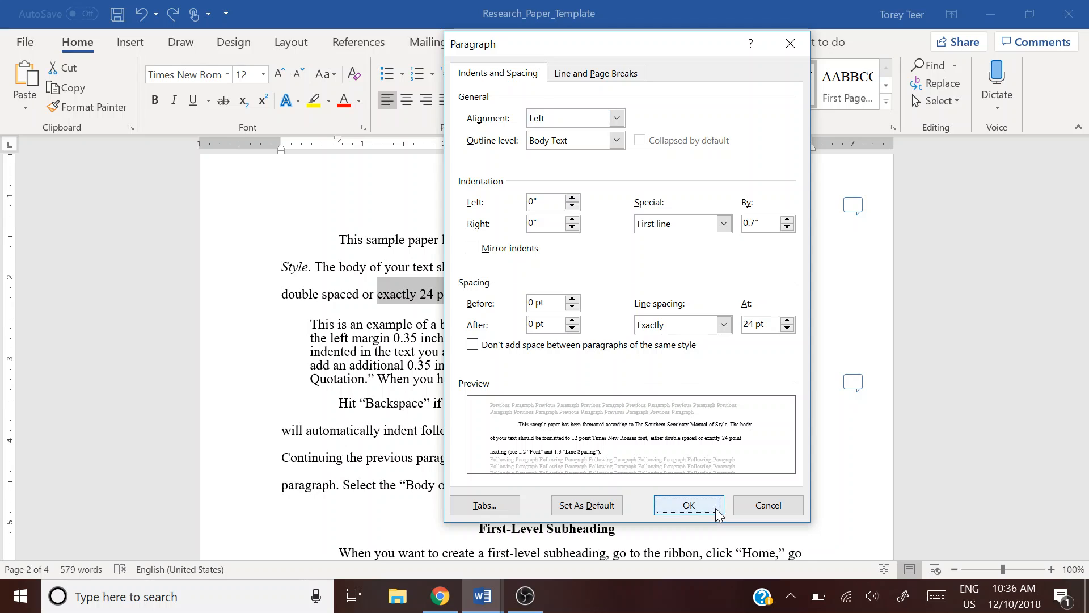
Step: Try the Block Quotation style on the whole first body paragraph, and undo the style change
left_click(464, 324)
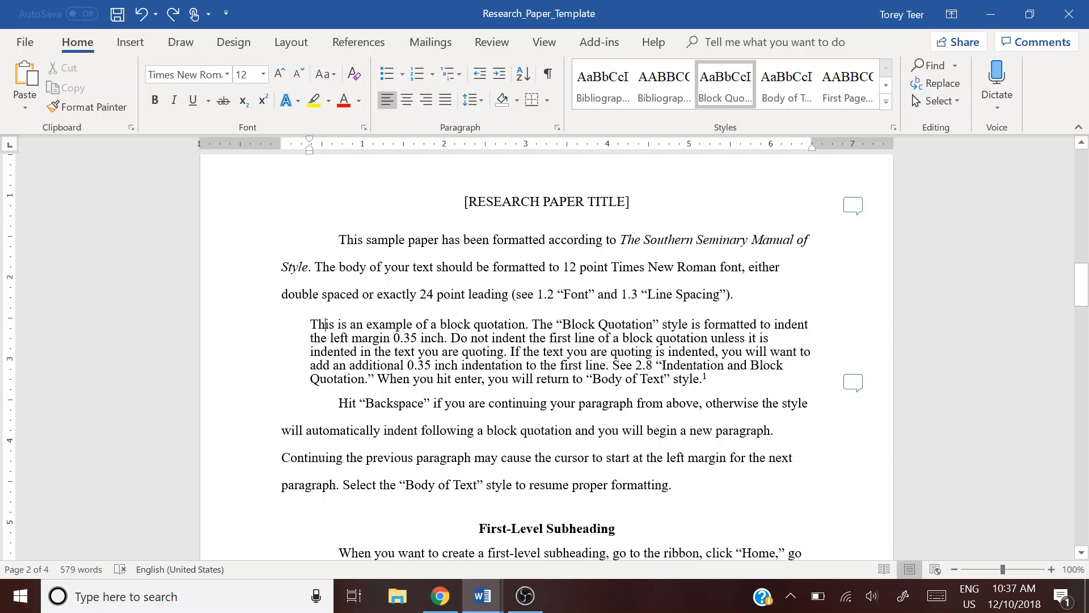
left_click_drag(338, 239, 733, 295)
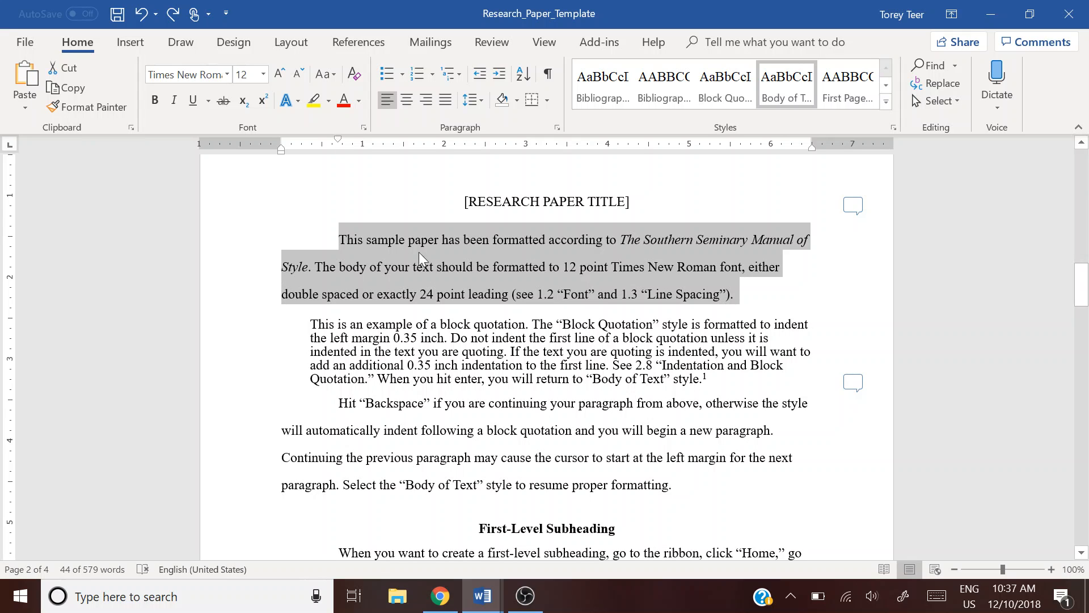
left_click(720, 91)
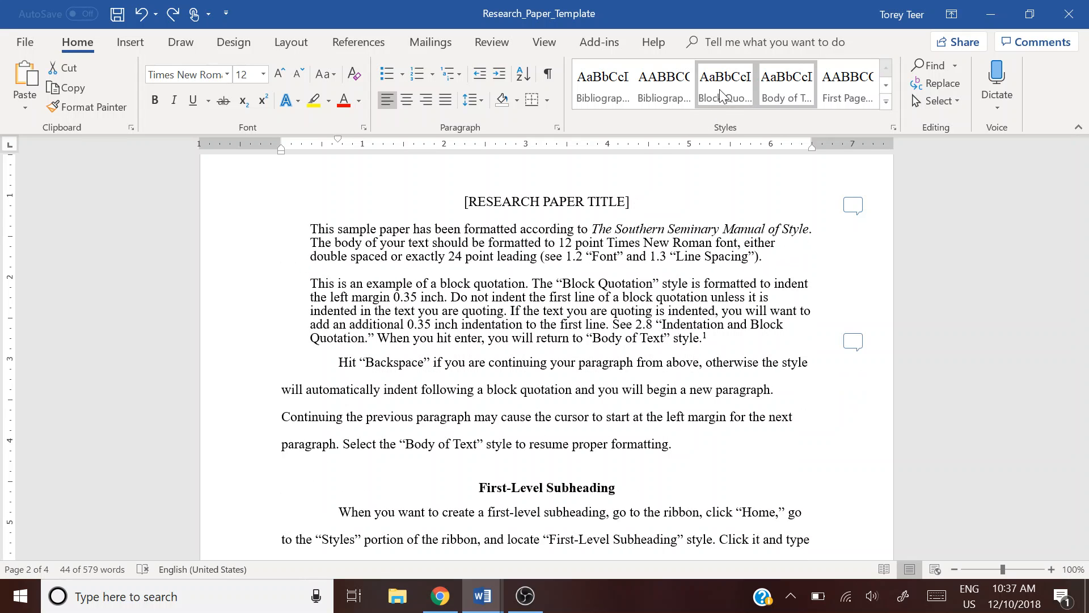
left_click(720, 90)
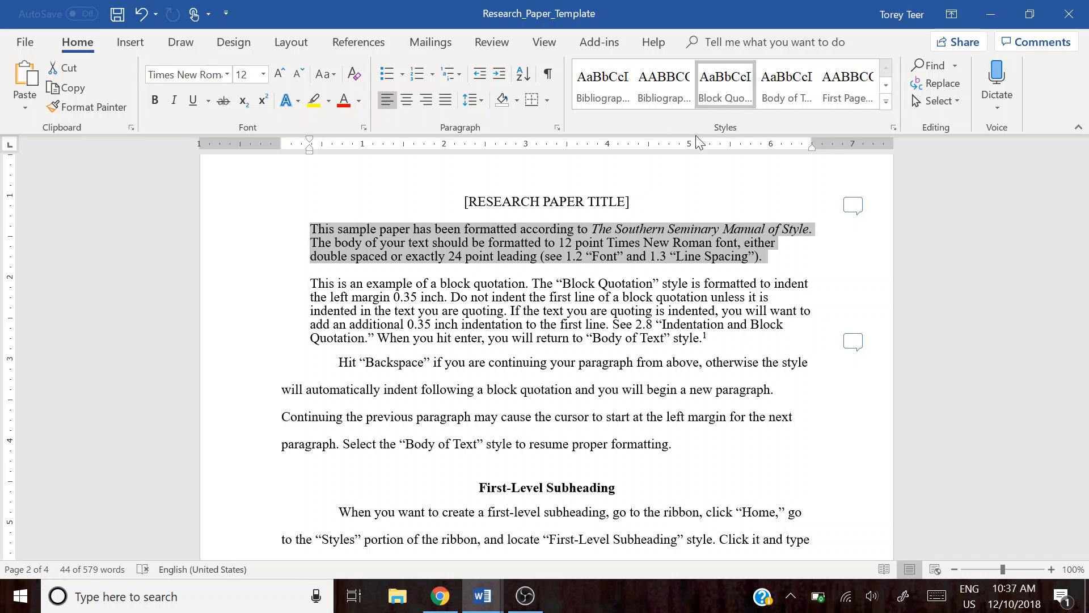
key("XF86MonBrightnessDown")
key("XF86MonBrightnessDown")
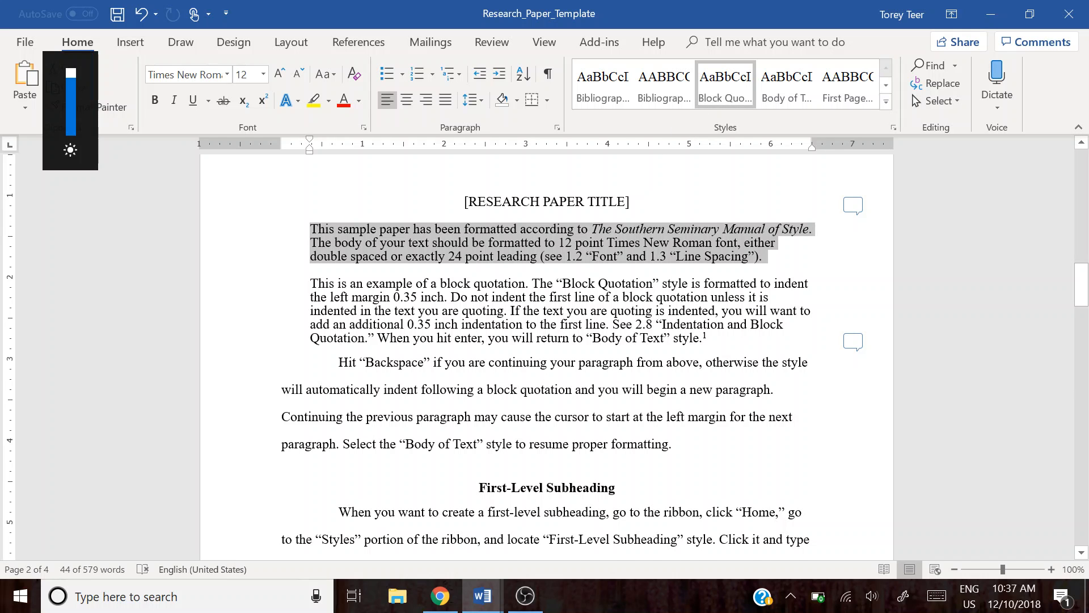
key("ctrl+z")
Step: Review the text from the block quotation to the subheading examples and place the cursor in the "First-Level Subheading" heading
left_click(609, 379)
scroll(609, 379, "down", 2)
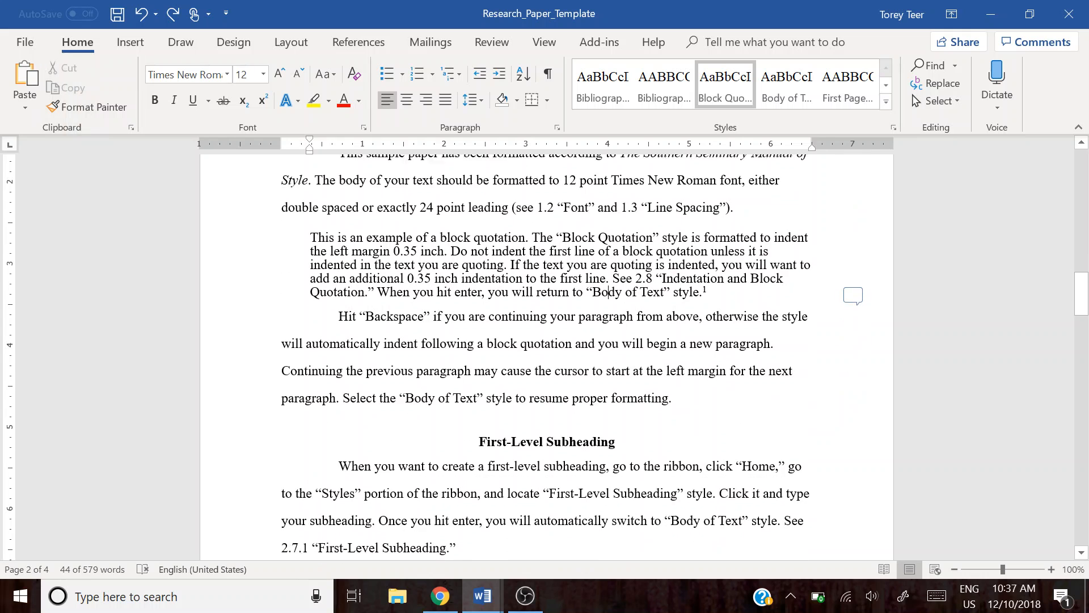
scroll(545, 351, "down", 2)
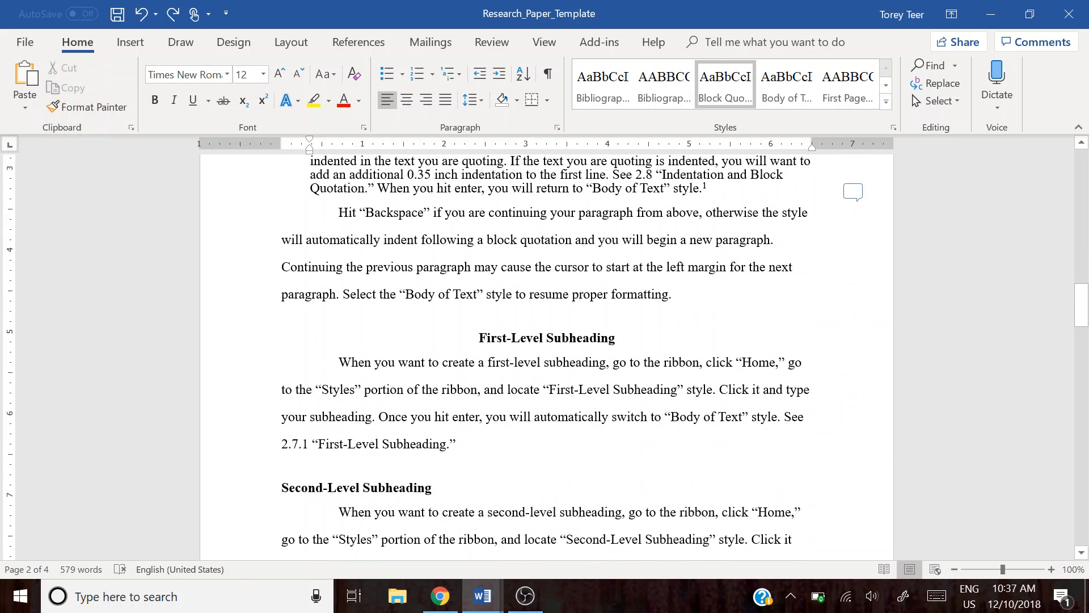
scroll(547, 352, "up", 2)
left_click(546, 433)
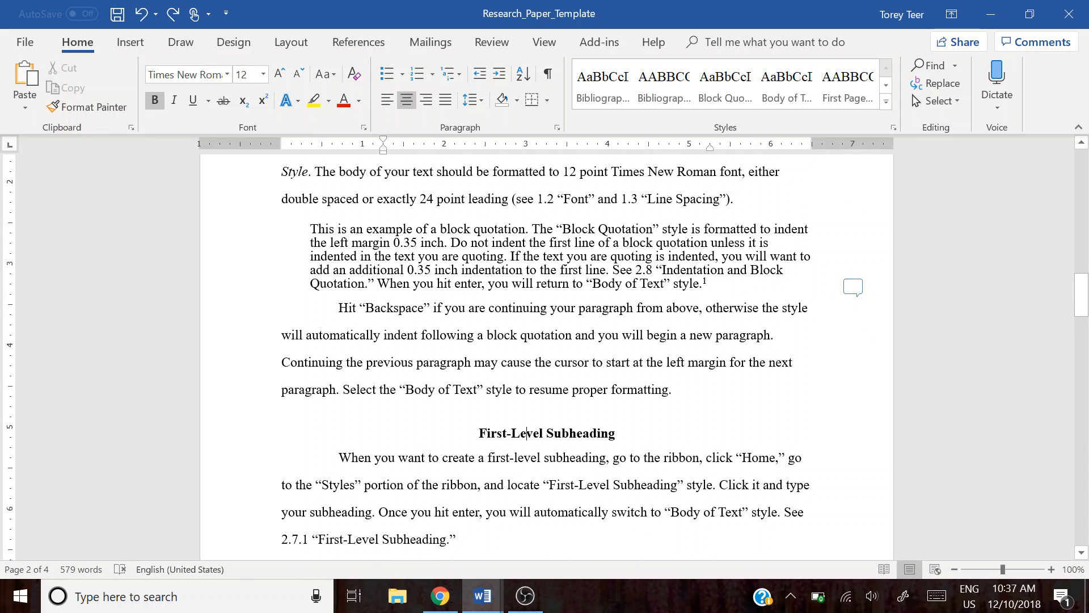
Step: Try the Second-Level and Third-Level Subheading styles on the "First-Level Subheading" heading, and restore its First-Level Subheading style
left_click(883, 85)
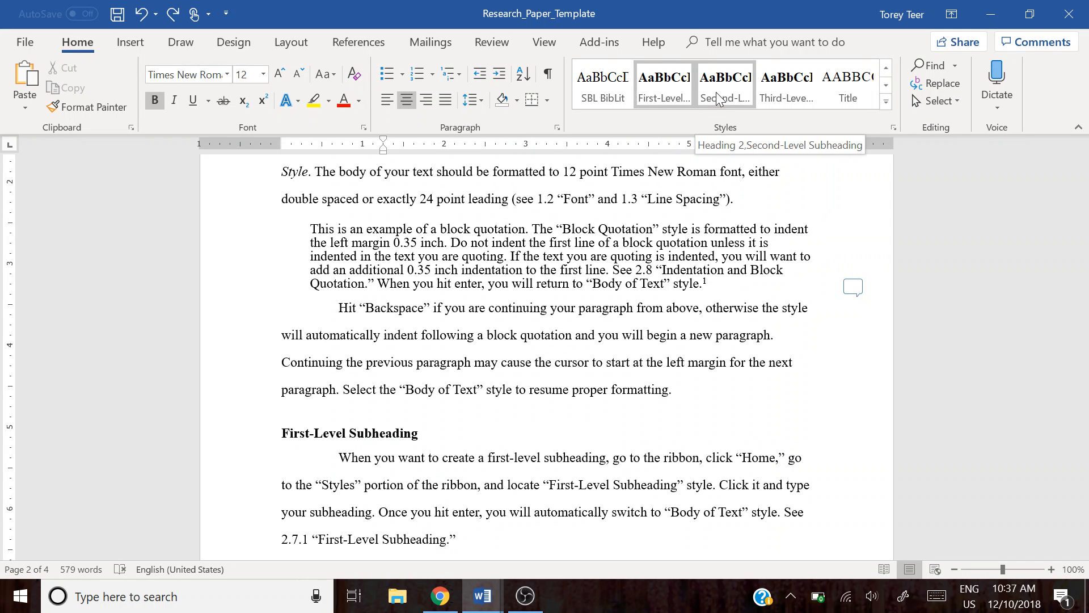
left_click(718, 98)
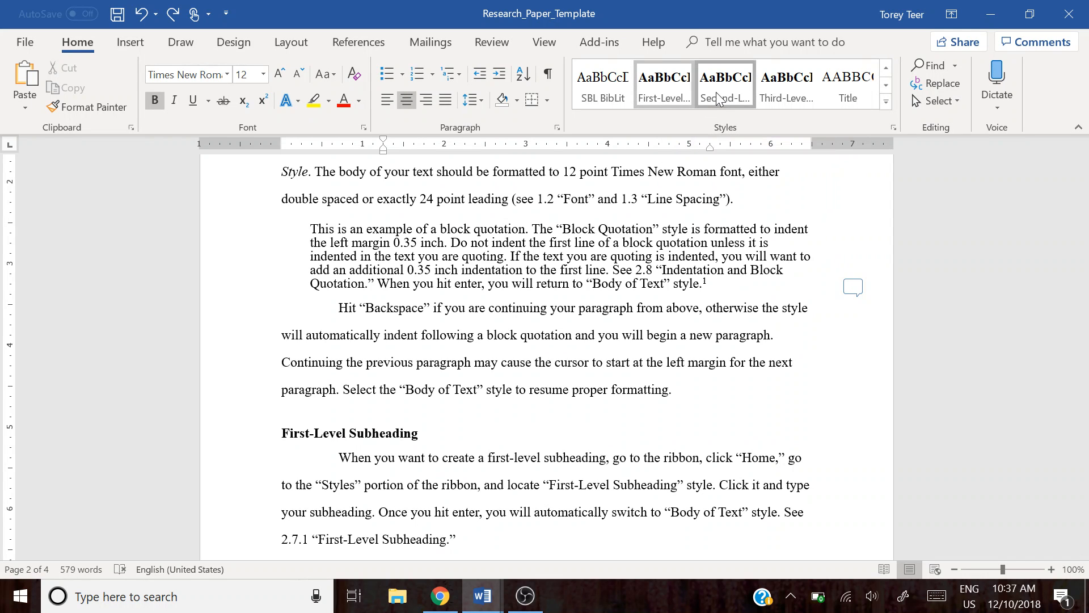
left_click(787, 86)
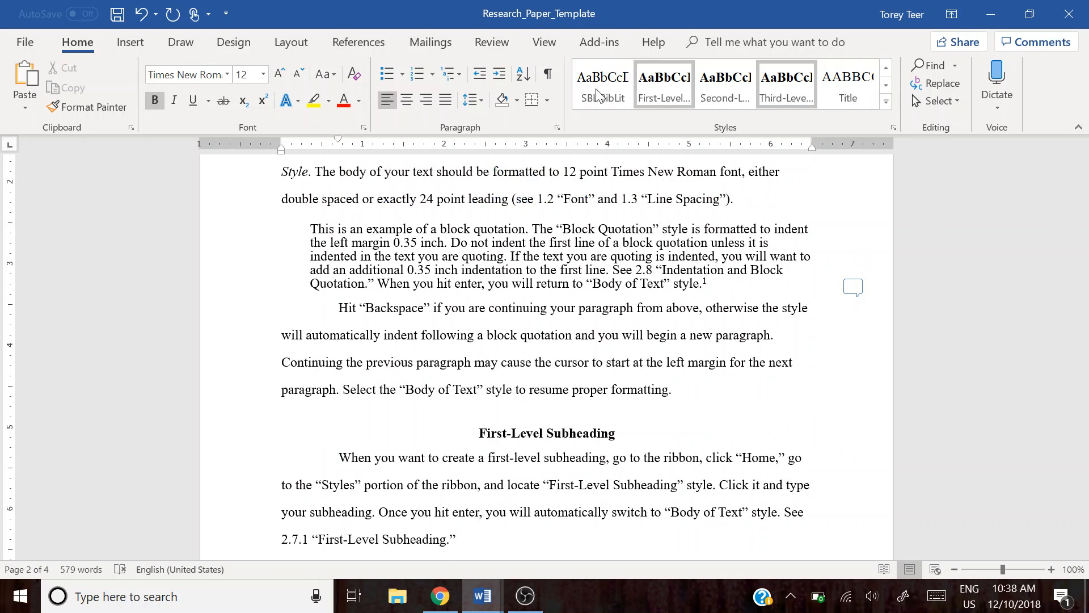
left_click(676, 83)
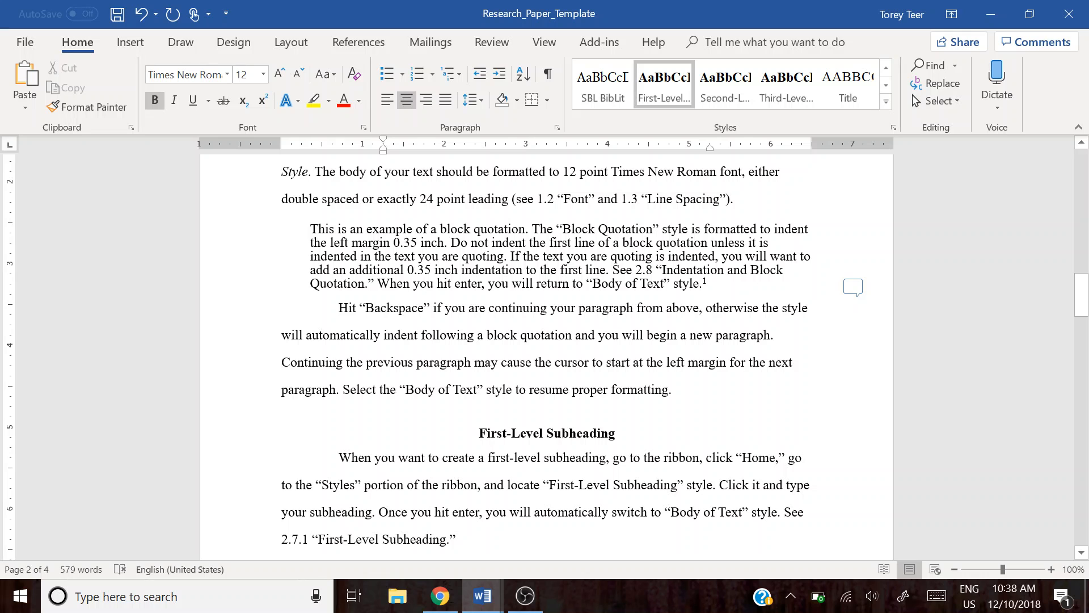
Step: Delete the block quotation example and the body paragraph that follows it, leaving no empty paragraph before the first-level subheading
scroll(547, 358, "down", 2)
scroll(546, 358, "up", 6)
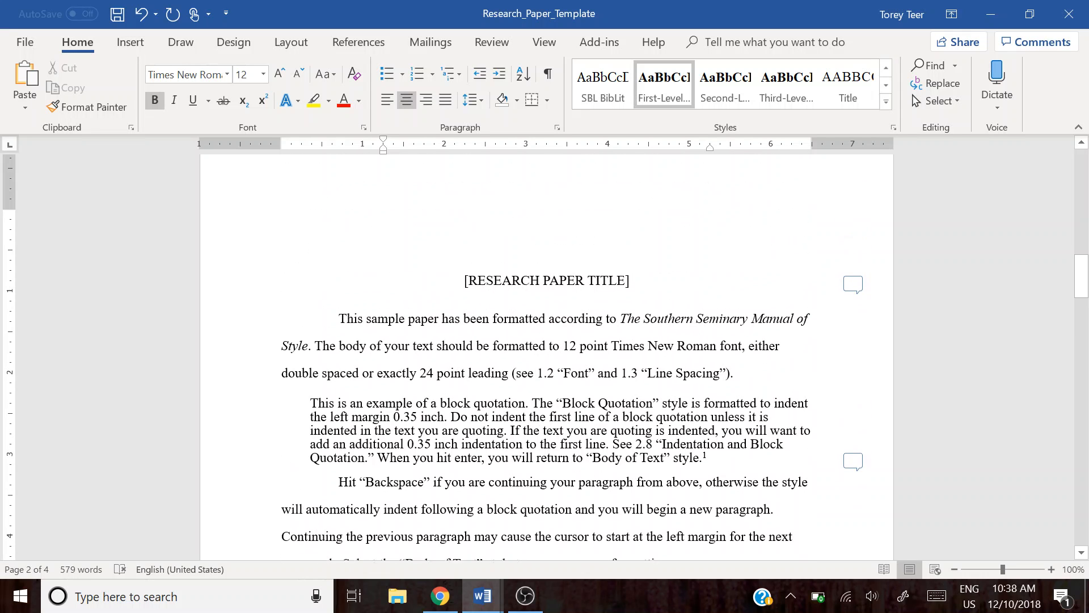
scroll(547, 358, "up", 1)
left_click_drag(310, 420, 671, 539)
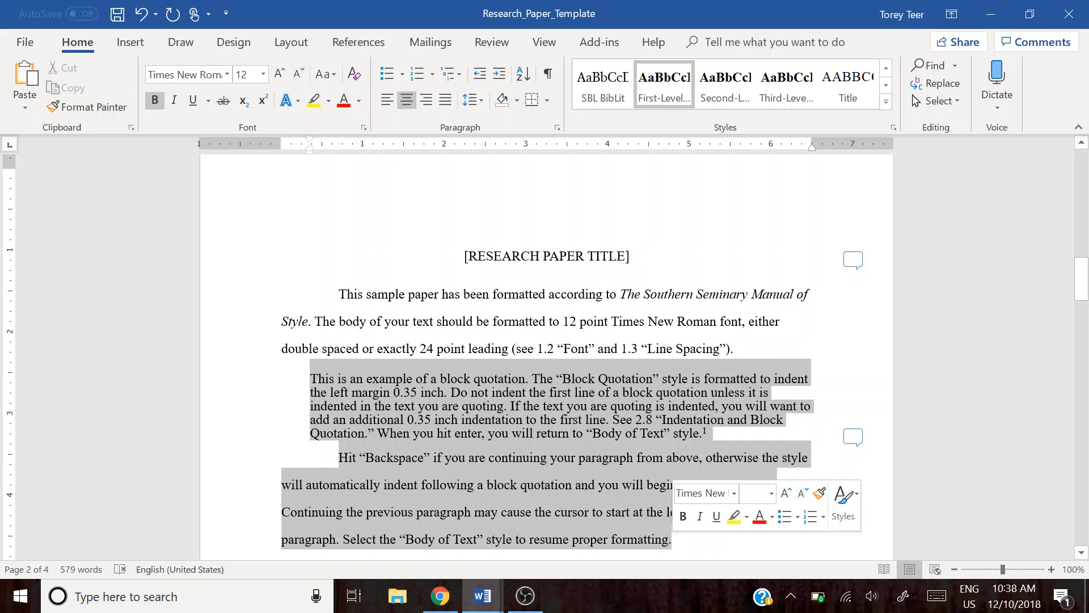
key("Delete")
key("BackSpace")
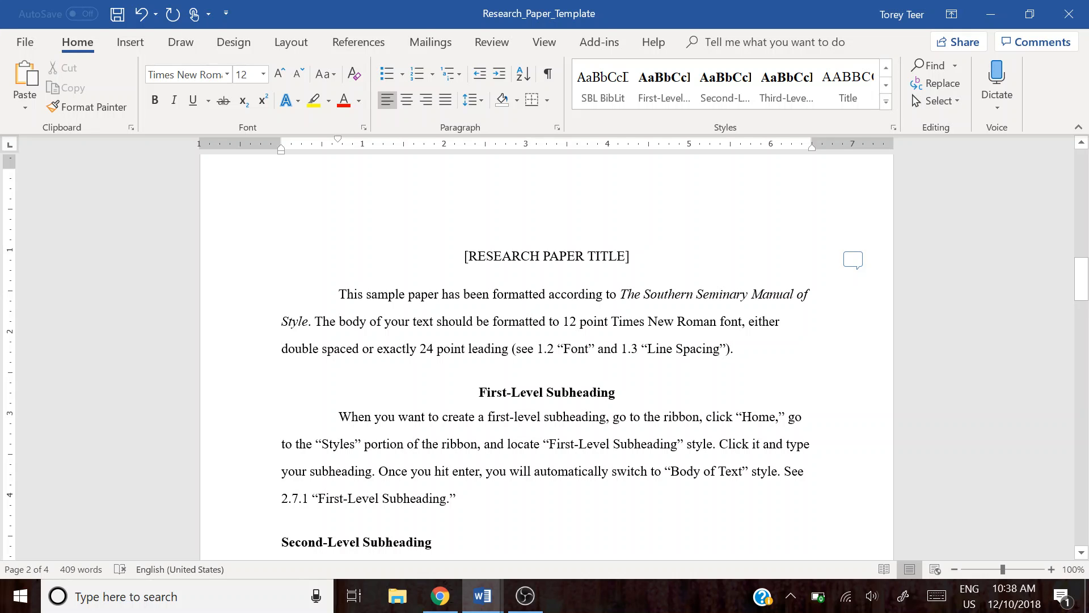
Step: Replace the "First-Level Subheading" heading text with "Section 1" and start a new paragraph after its body text
left_click_drag(479, 393, 607, 397)
type("Section 1")
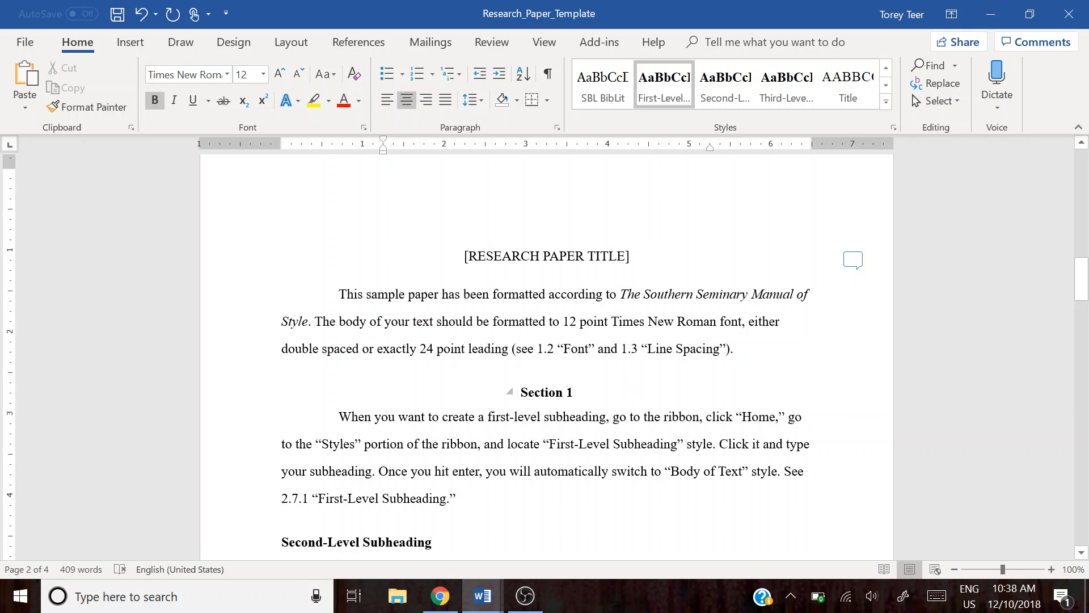
scroll(546, 351, "down", 3)
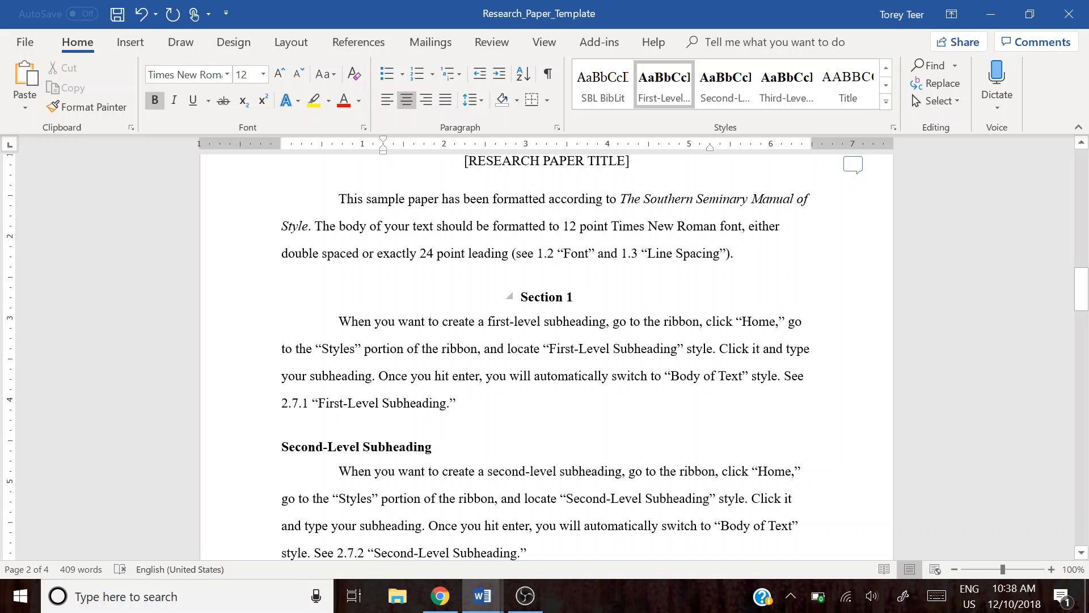
left_click(457, 403)
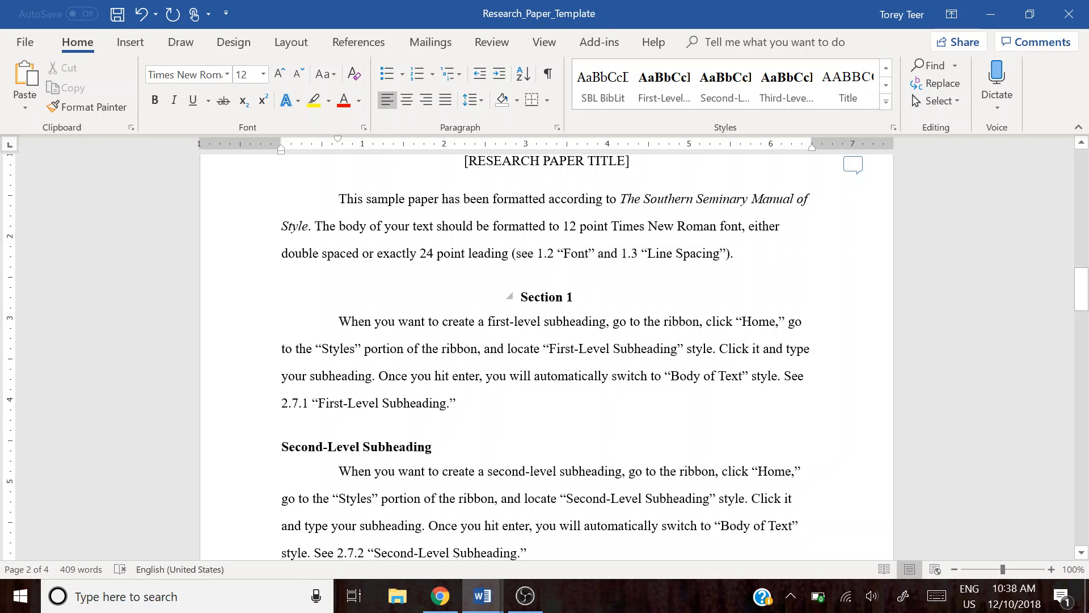
key("Return")
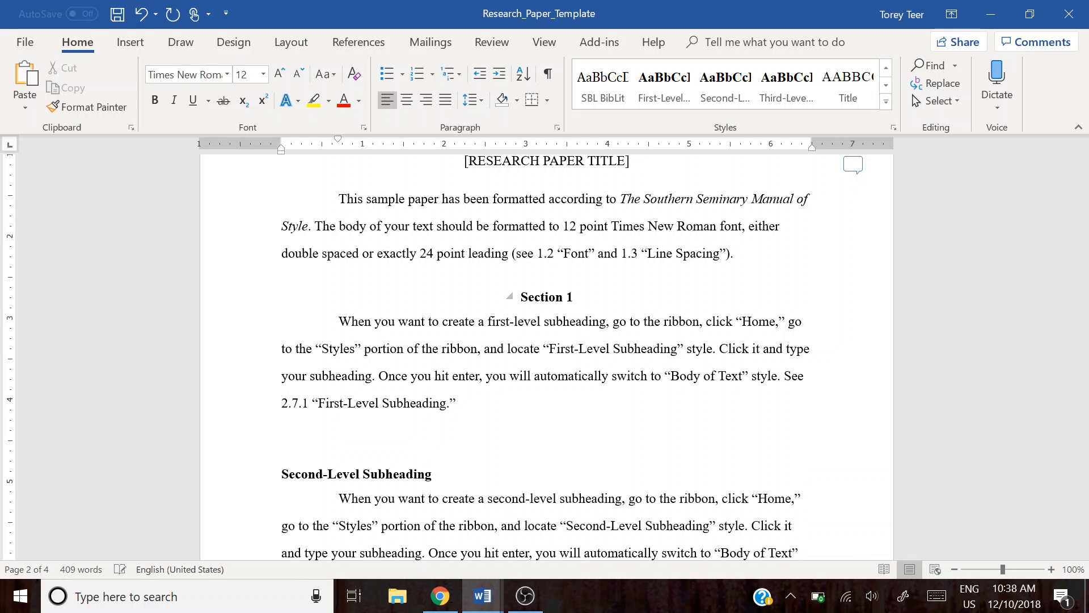
Step: Add the heading "Section 2" in First-Level Subheading style on the empty line after the Section 1 body text
scroll(546, 351, "down", 3)
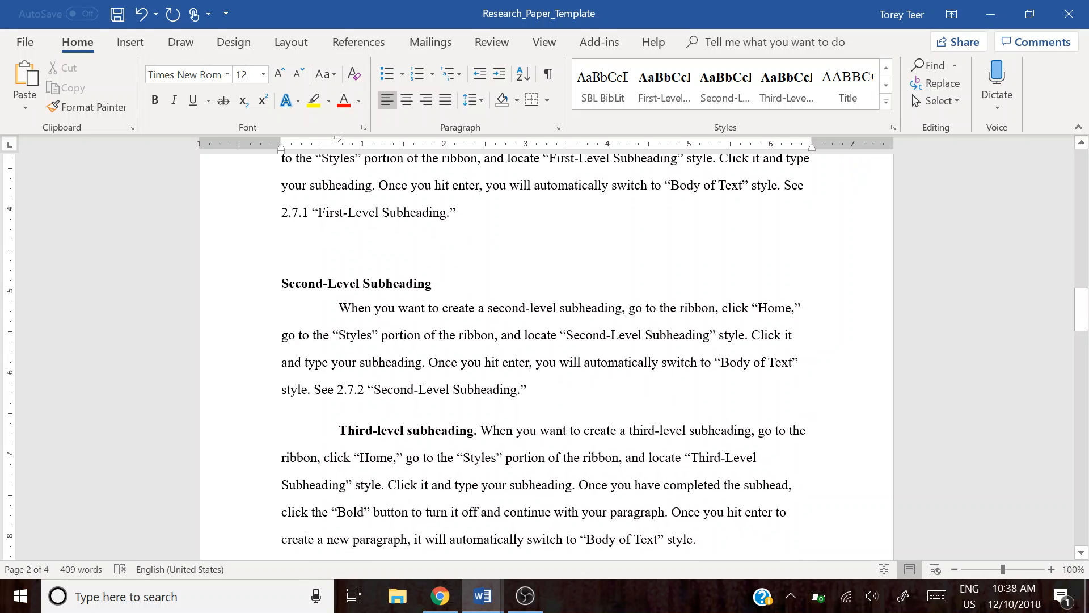
scroll(546, 352, "down", 7)
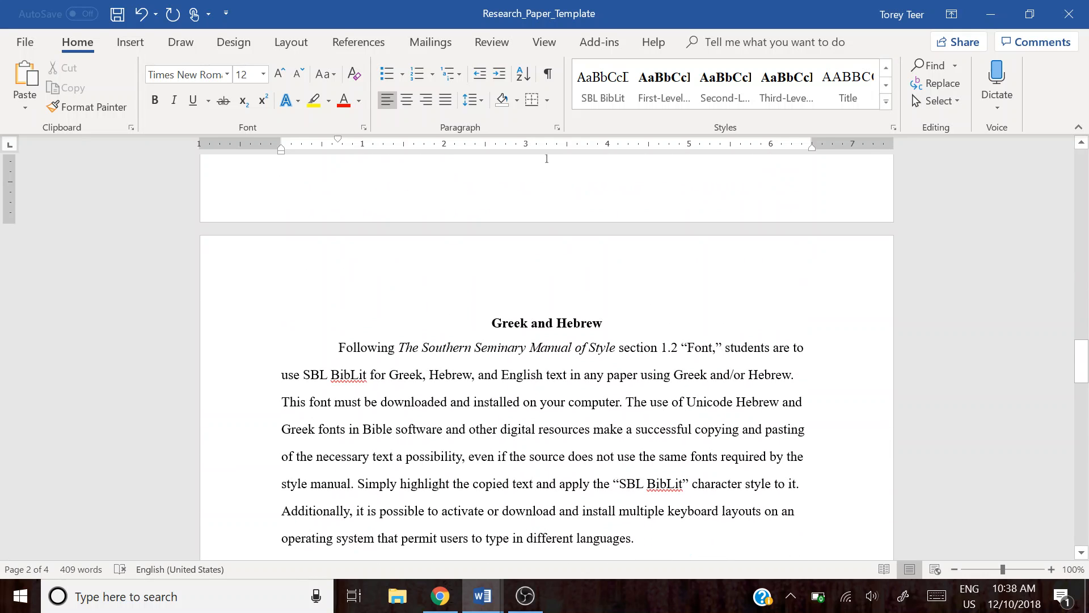
scroll(545, 397, "up", 7)
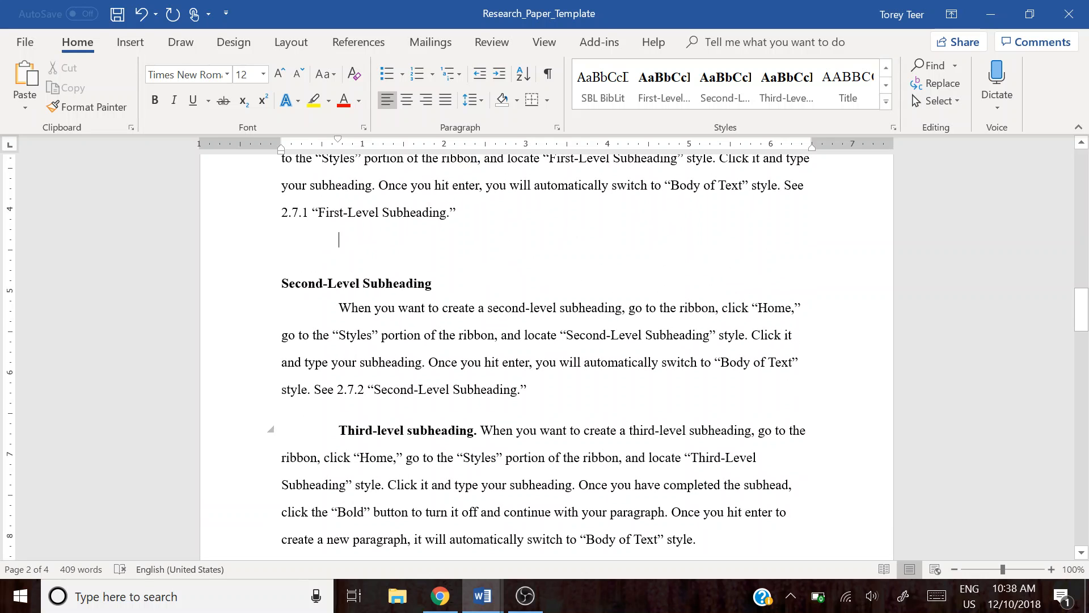
scroll(508, 424, "up", 4)
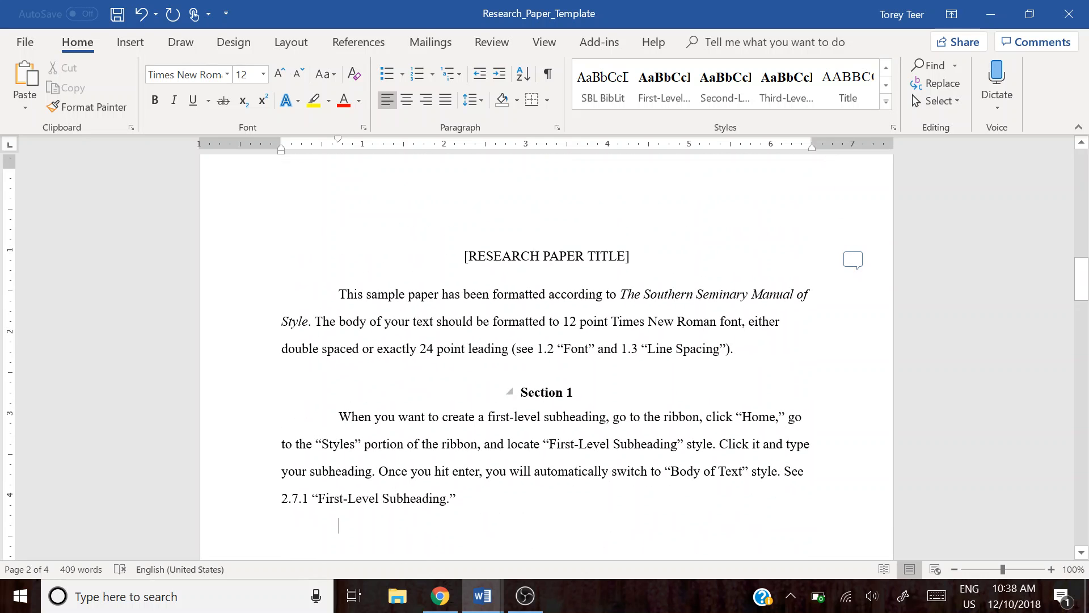
scroll(509, 425, "down", 1)
type("Section 2")
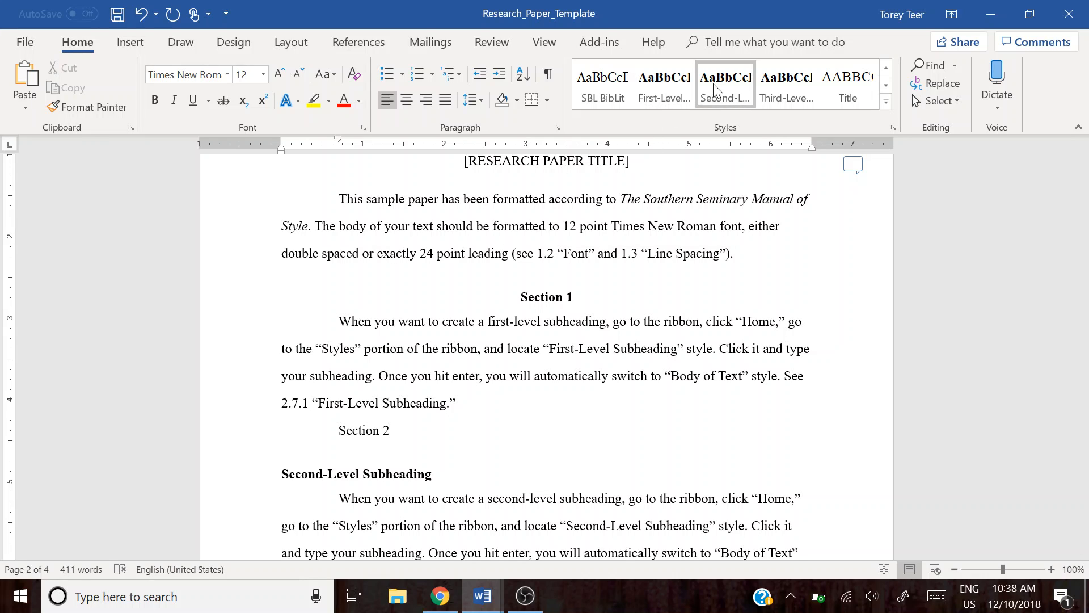
left_click(683, 100)
left_click(683, 100)
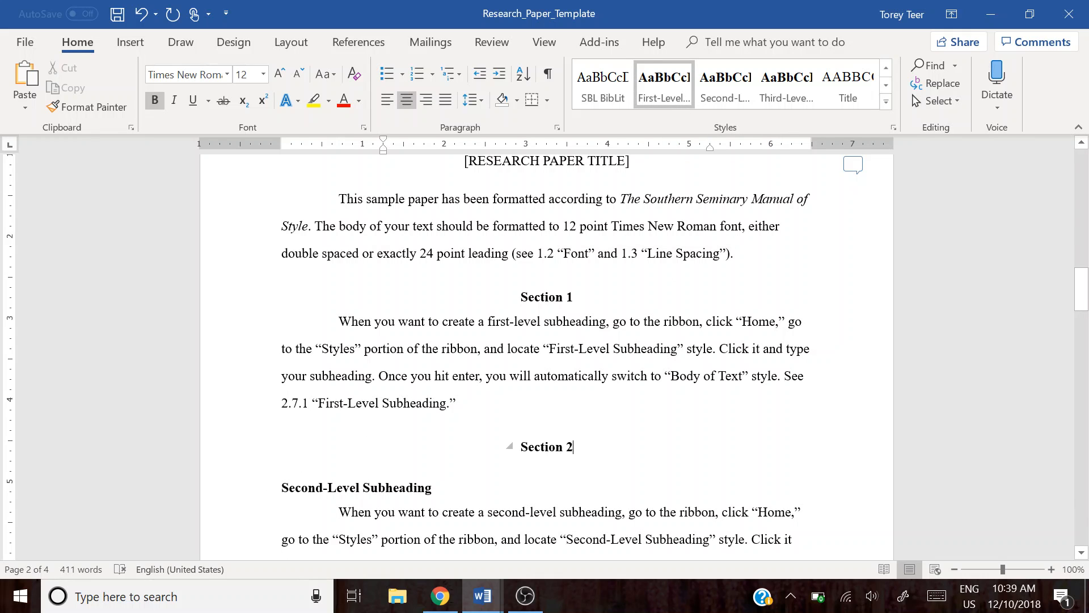
Step: Enter two filler paragraphs in Body of Text style under Section 2: "Flksdjf;ldskjksdjflksdf" and "Fs;dlkfjsdklfvj"
key("Return")
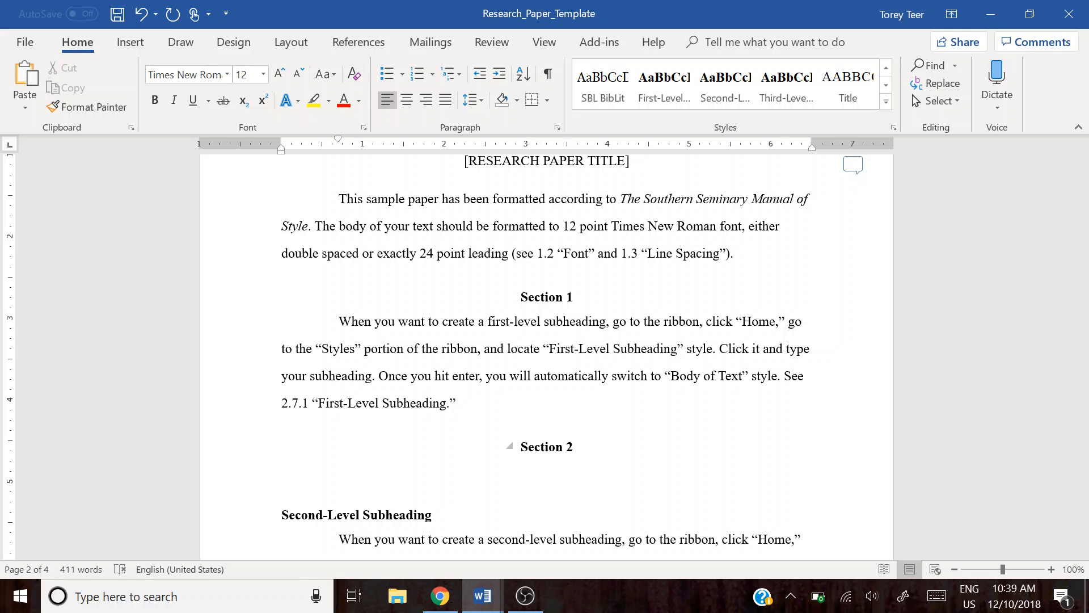
left_click(888, 69)
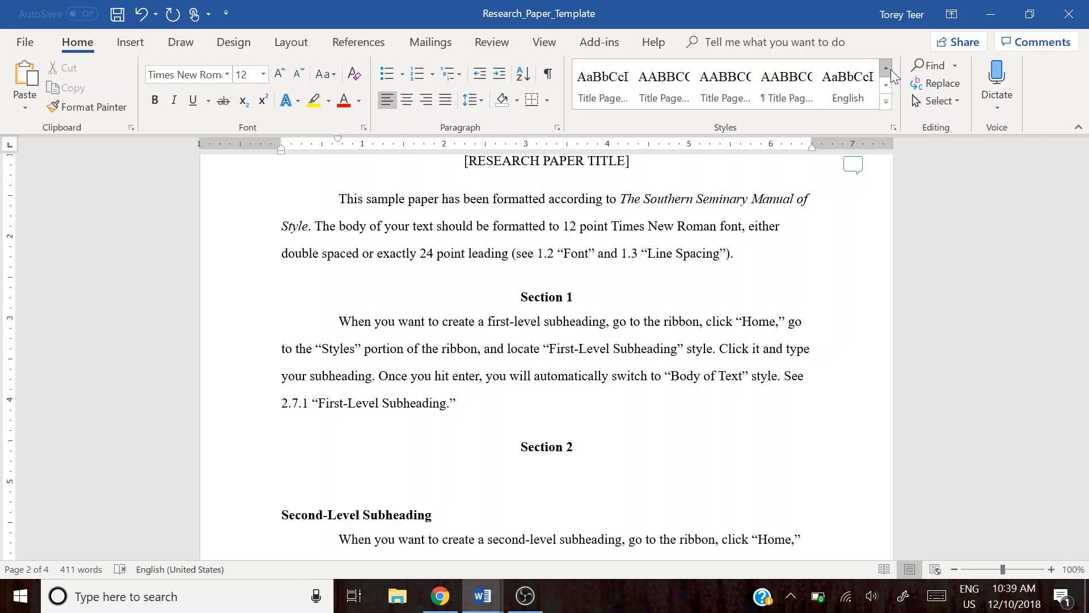
left_click(888, 69)
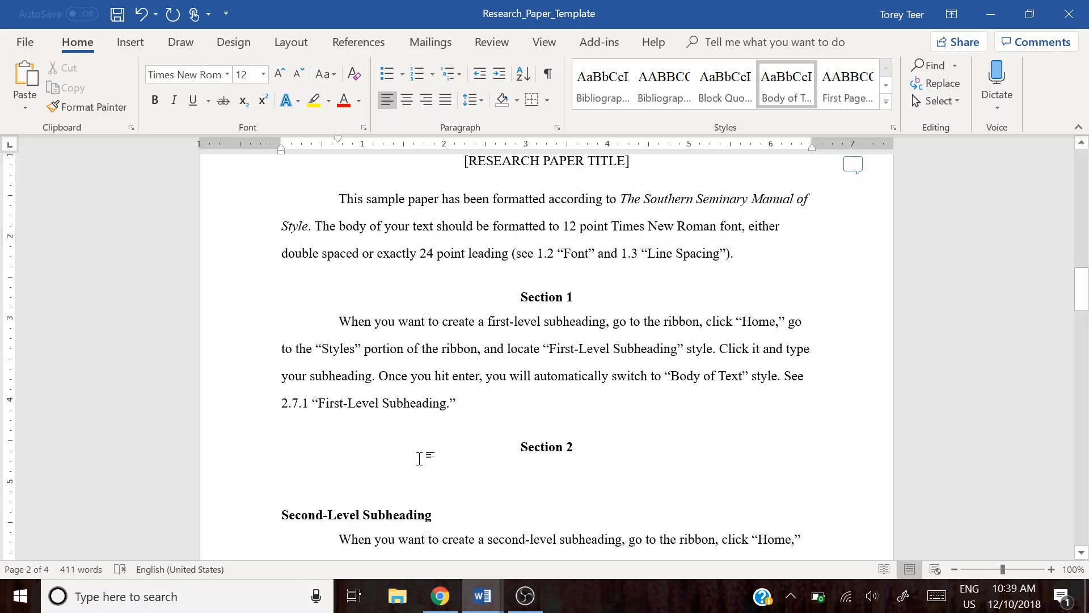
type("flksdjf;ldskj")
key("Return")
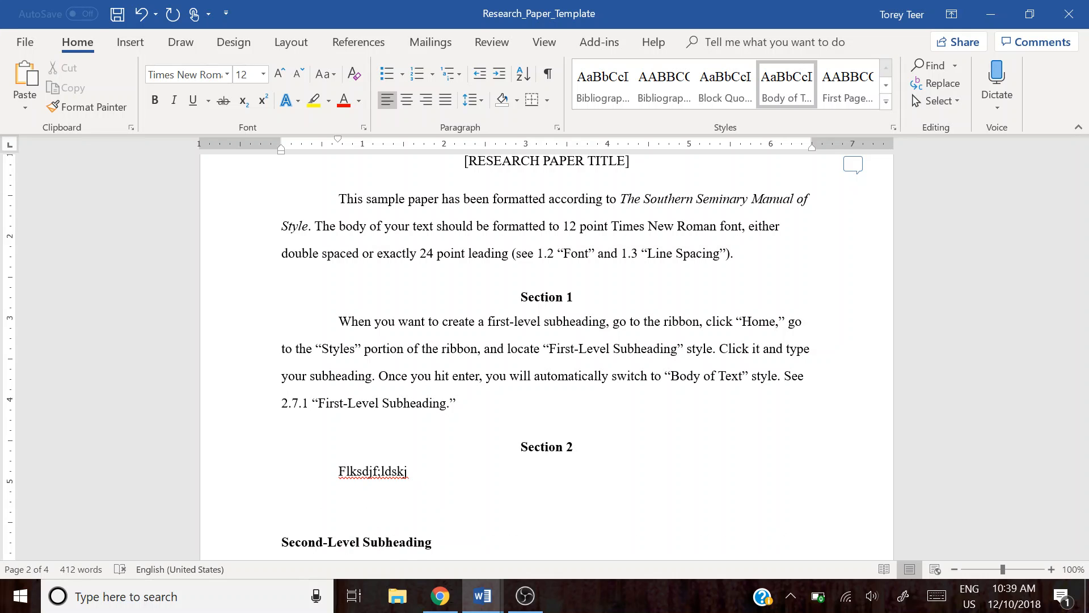
key("BackSpace")
type("ksdjflksdf")
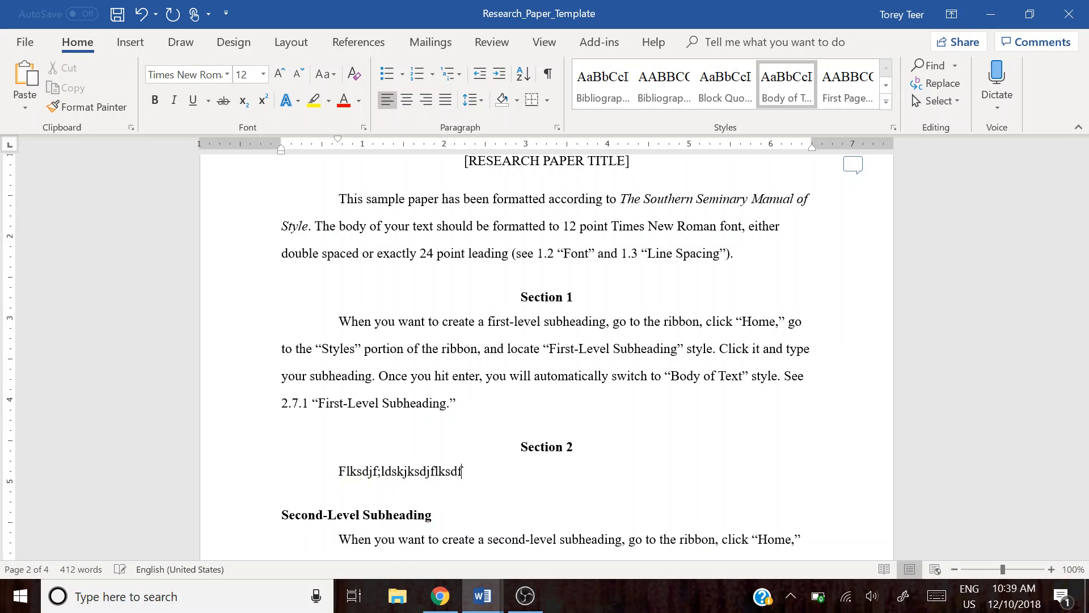
key("Return")
type("Fs;dlkfjsdklfvj")
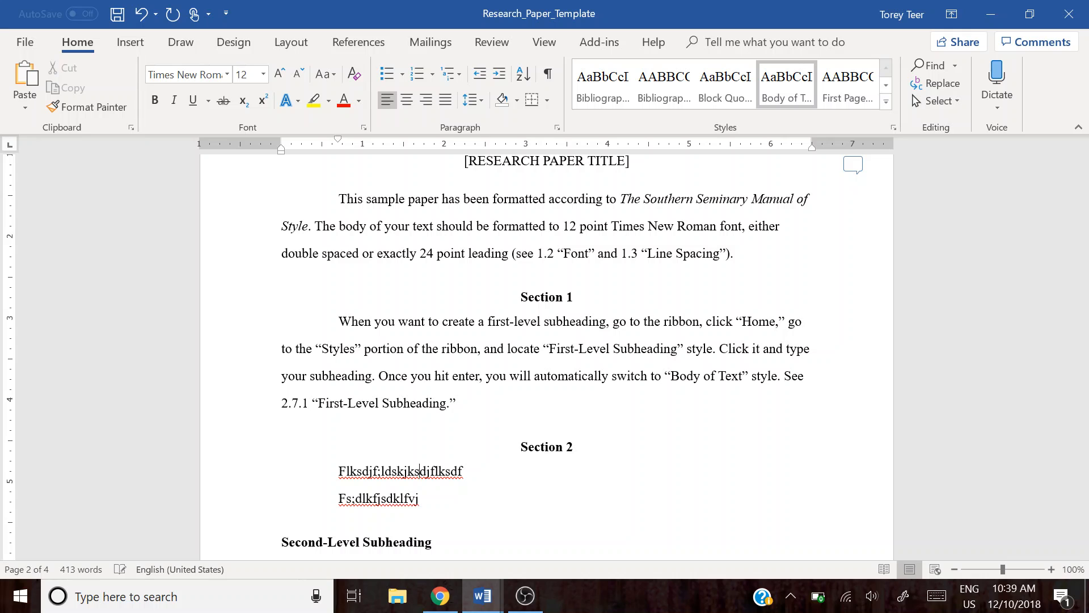
Step: Try splitting the first filler paragraph and removing the new line's indent, and undo back to "Fs;" in the second filler paragraph
left_click(419, 471)
key("Return")
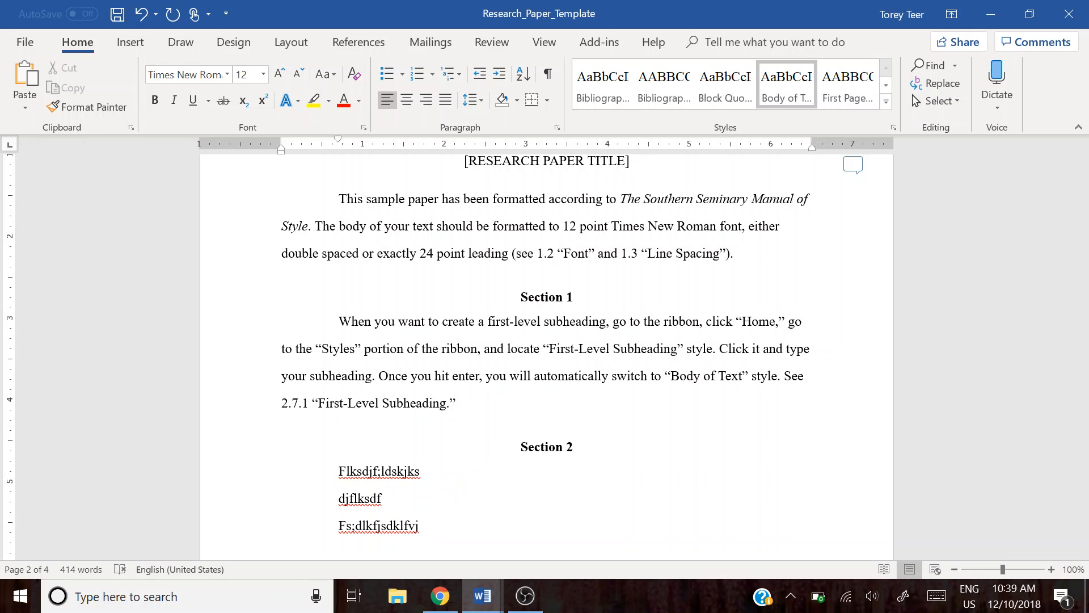
key("BackSpace")
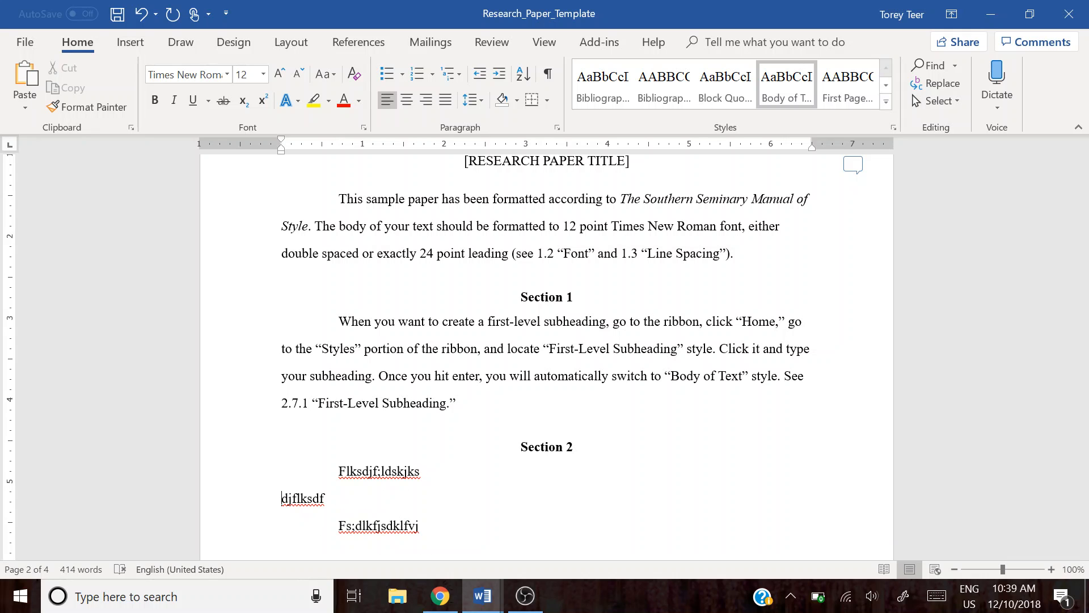
key("ctrl+z")
key("ctrl+z")
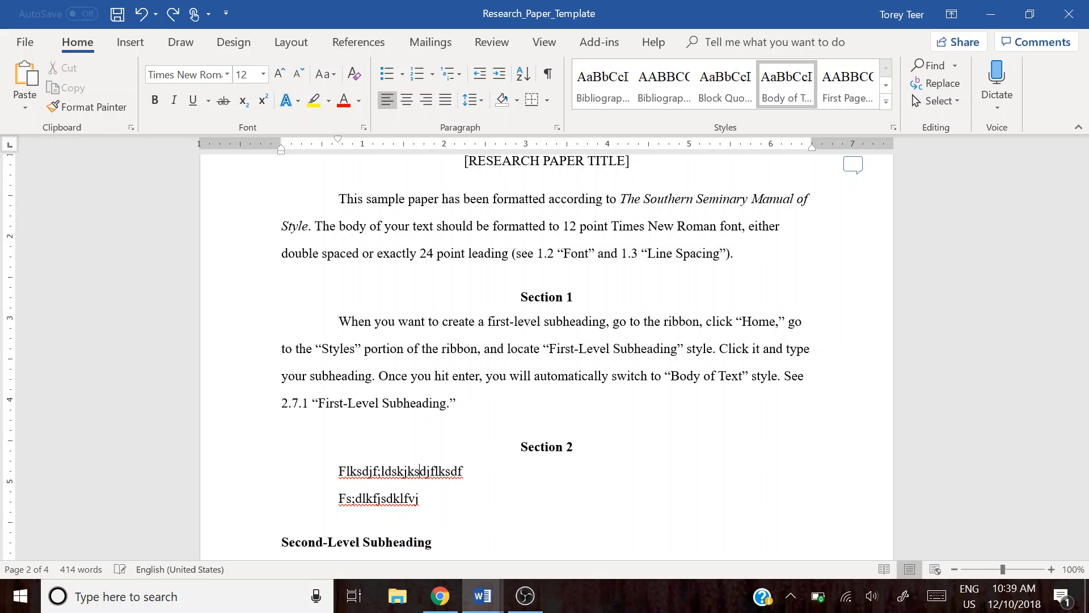
key("ctrl+z")
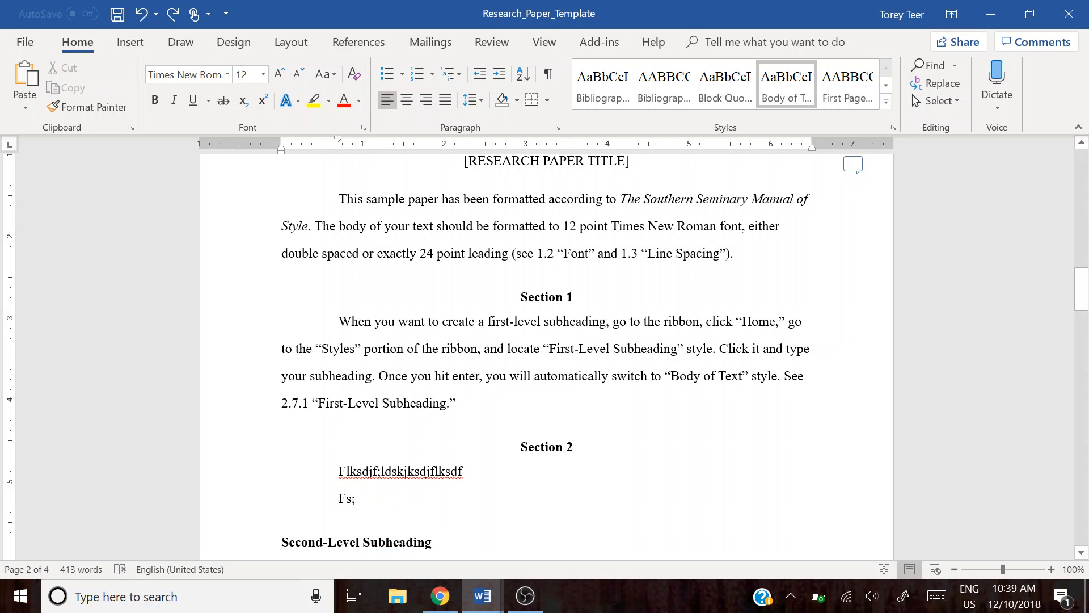
Step: Add a "Section 3" heading in First-Level Subheading style after the Section 2 filler text, with the body text "dsfdsf" below it
key("Return")
type("Section 3")
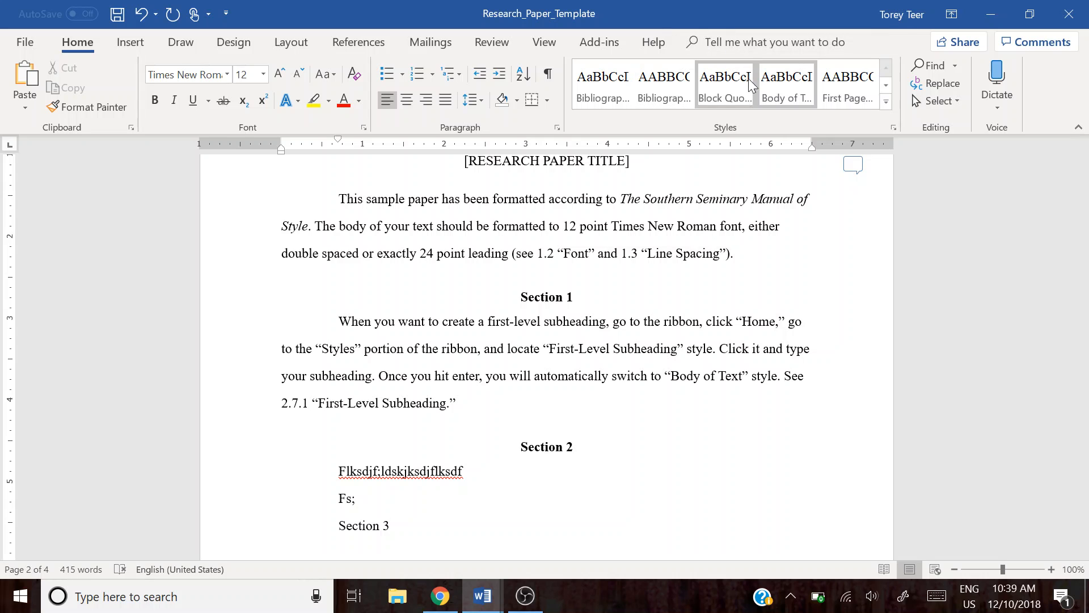
left_click(886, 85)
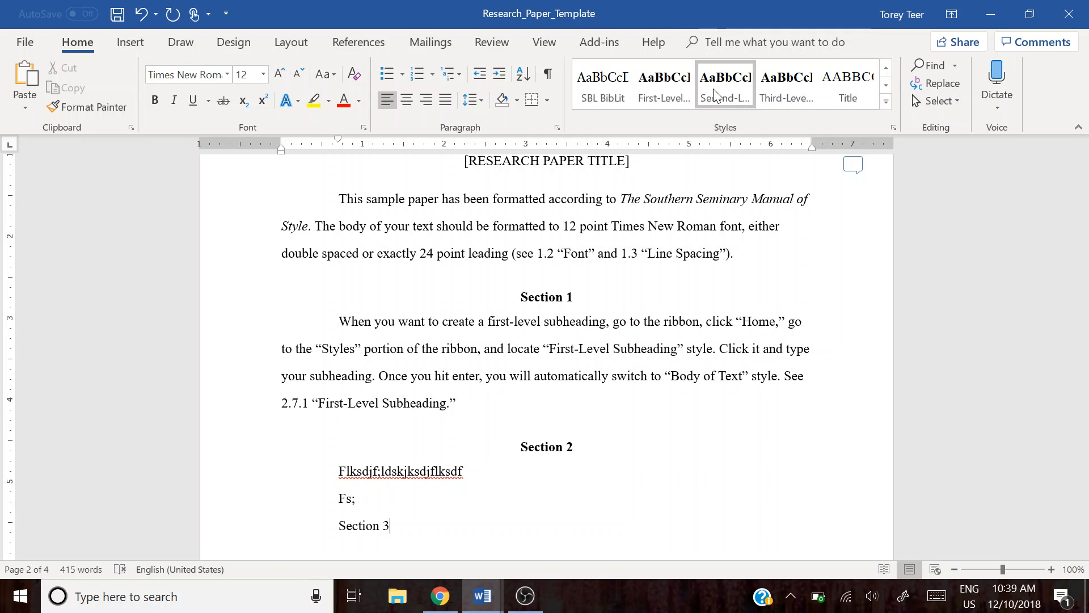
left_click(685, 87)
key("Return")
type("dsfdsf")
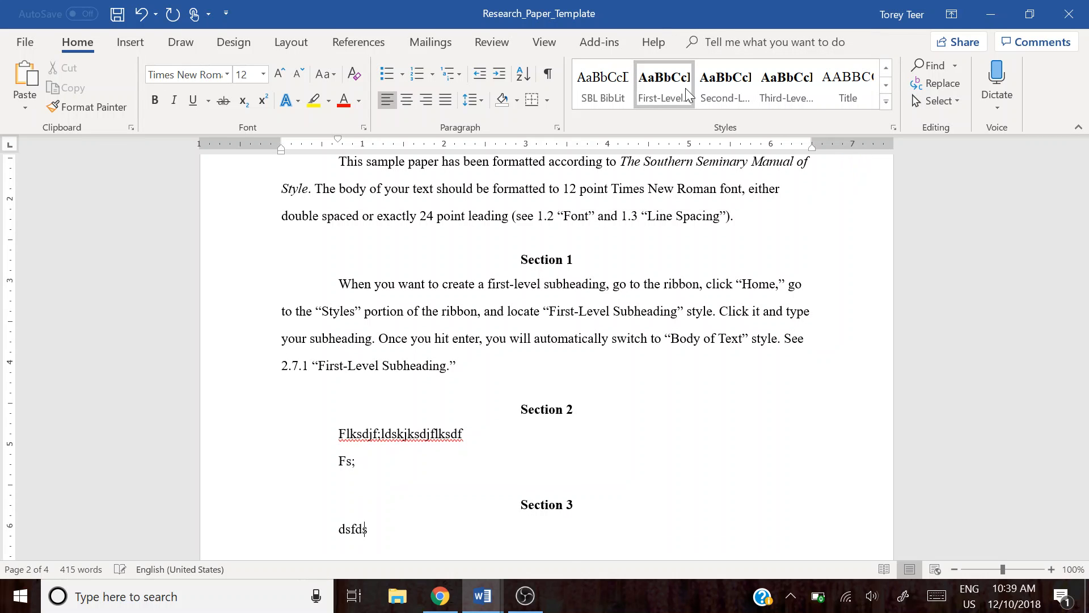
Step: Add a "Conclusion" heading in First-Level Subheading style after the Section 3 text, with the body text "sdfsdf" below it
key("Return")
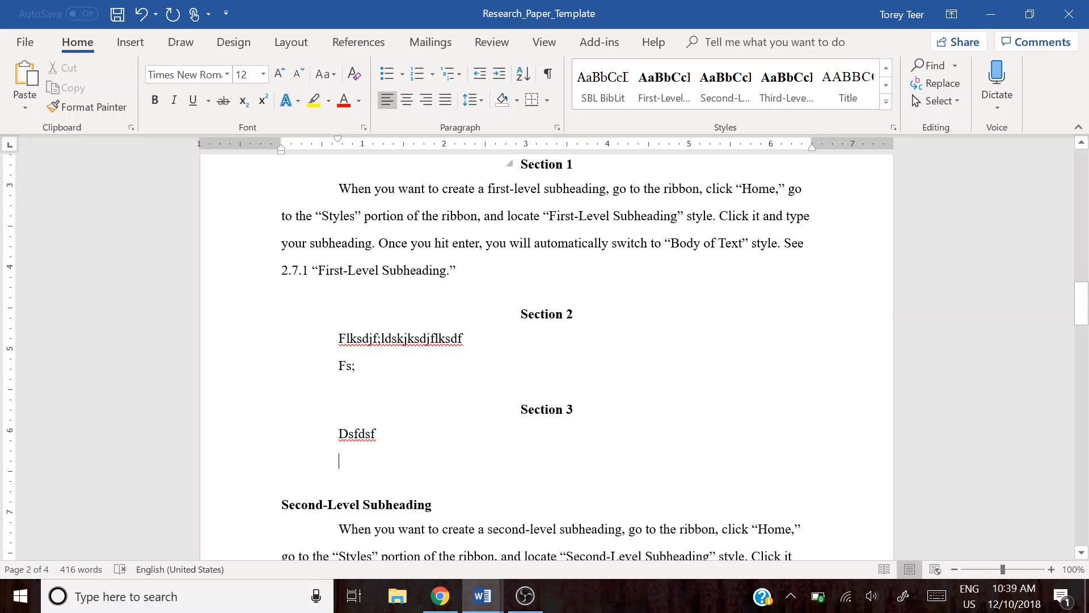
type("S")
key("BackSpace")
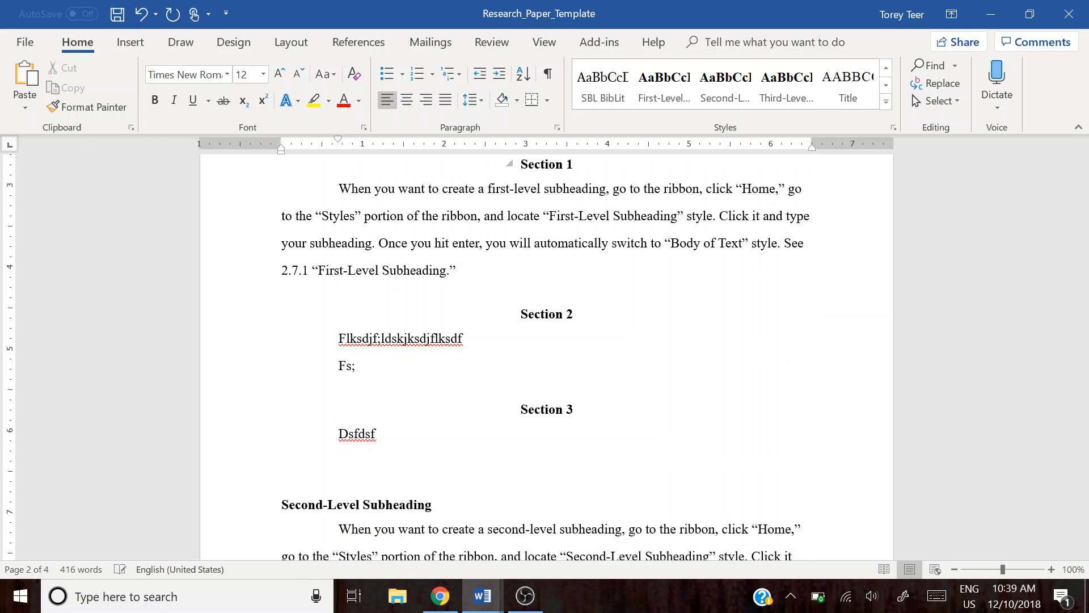
type("Conclusion")
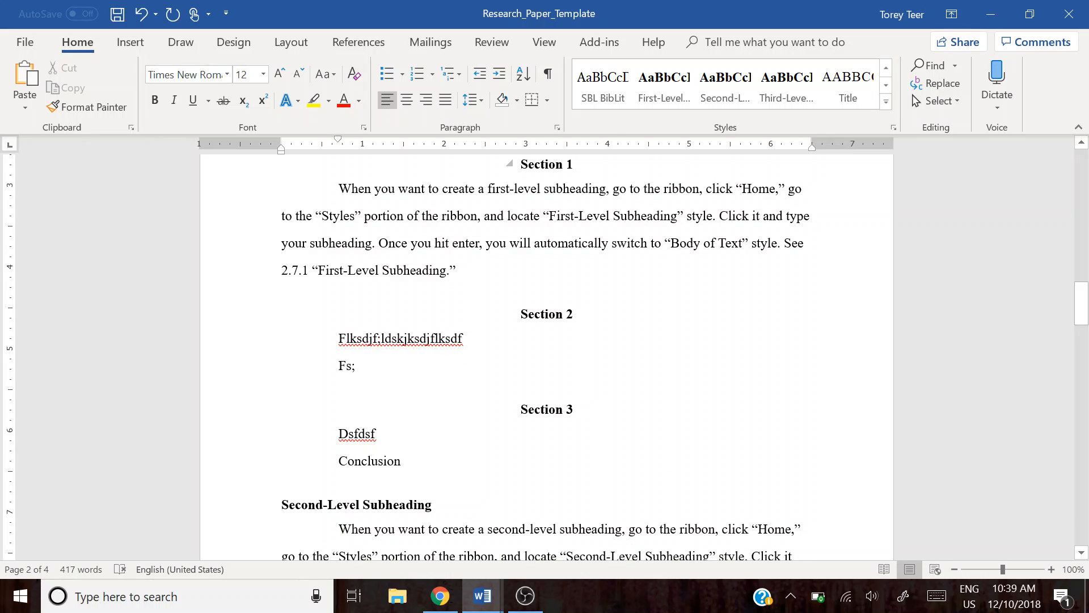
left_click(685, 90)
key("Return")
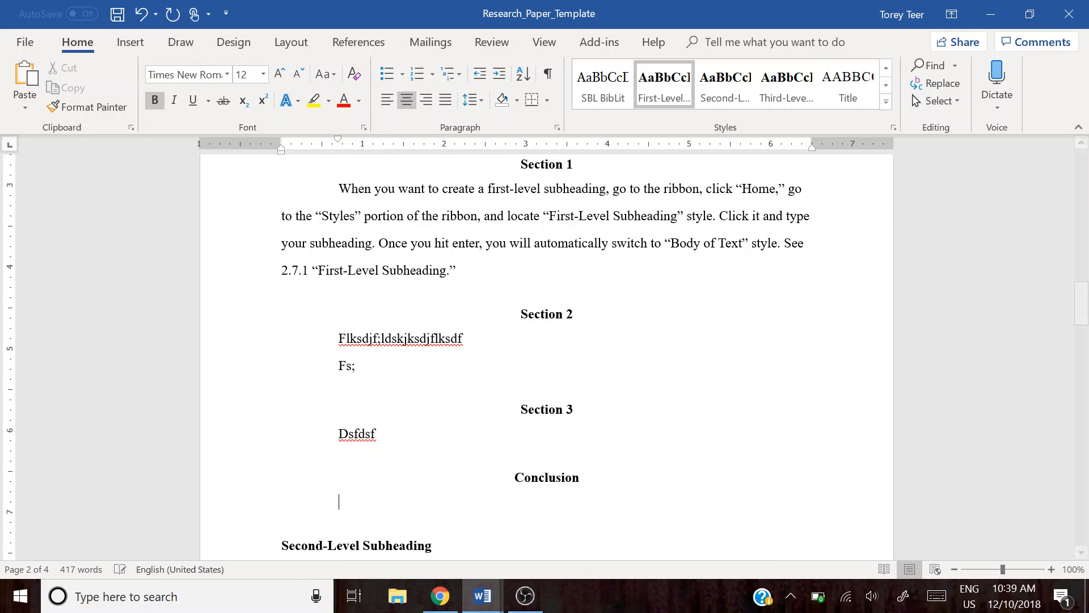
type("sdfsdf")
scroll(547, 352, "up", 5)
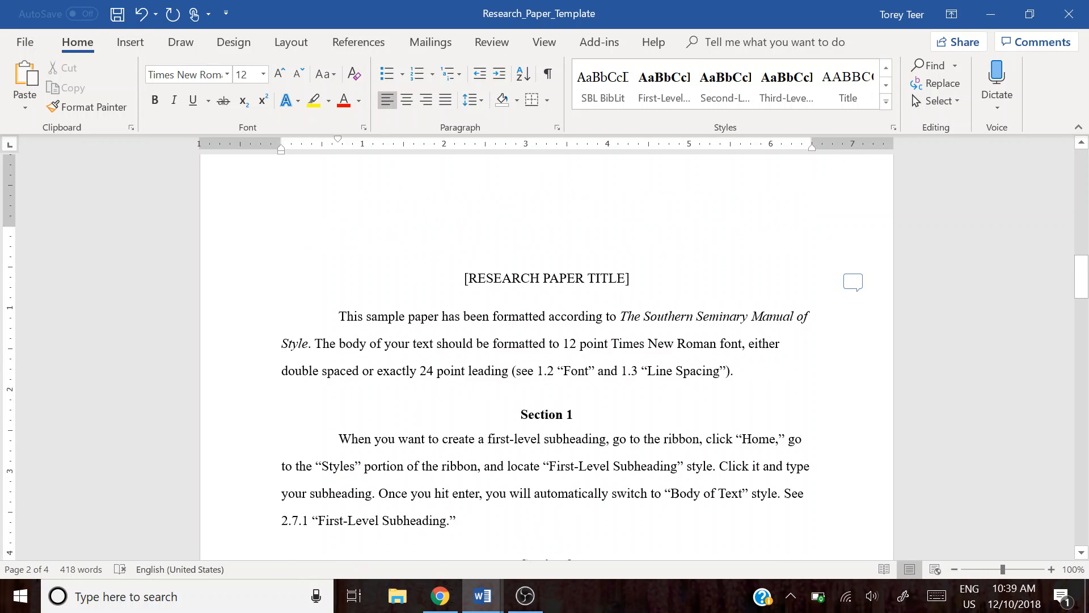
Step: Review the paper's first-level headings from Section 1 through Conclusion and the Second-Level Subheading section
scroll(404, 434, "down", 5)
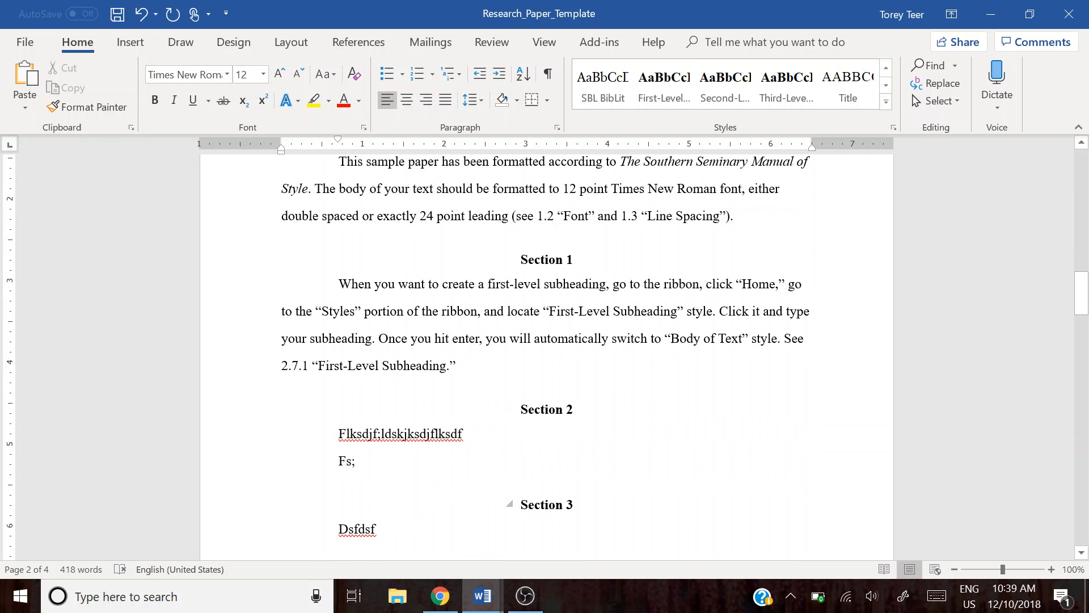
scroll(404, 434, "down", 3)
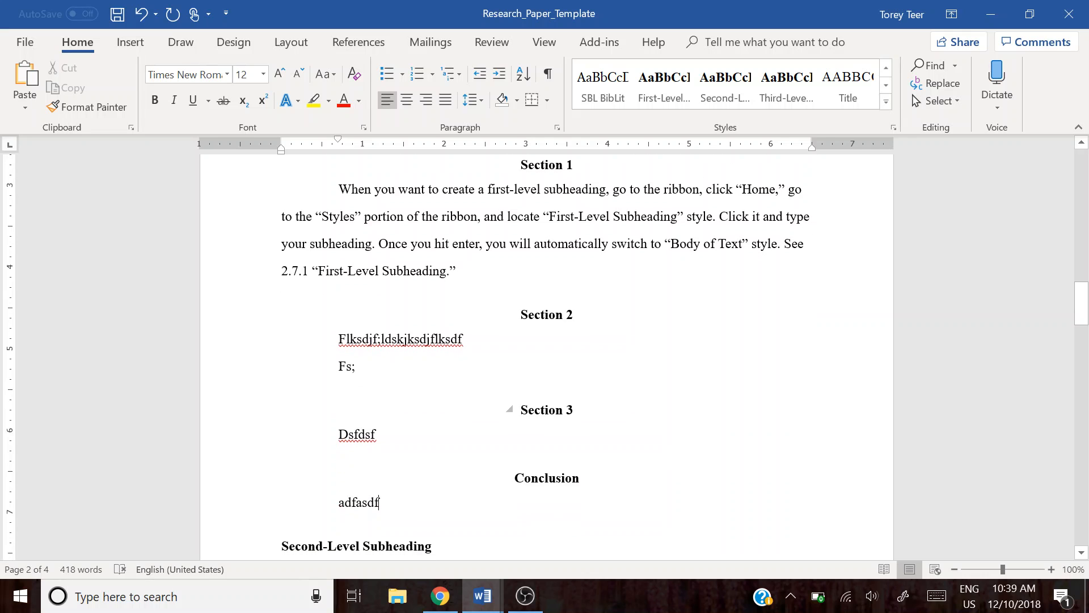
scroll(404, 434, "down", 3)
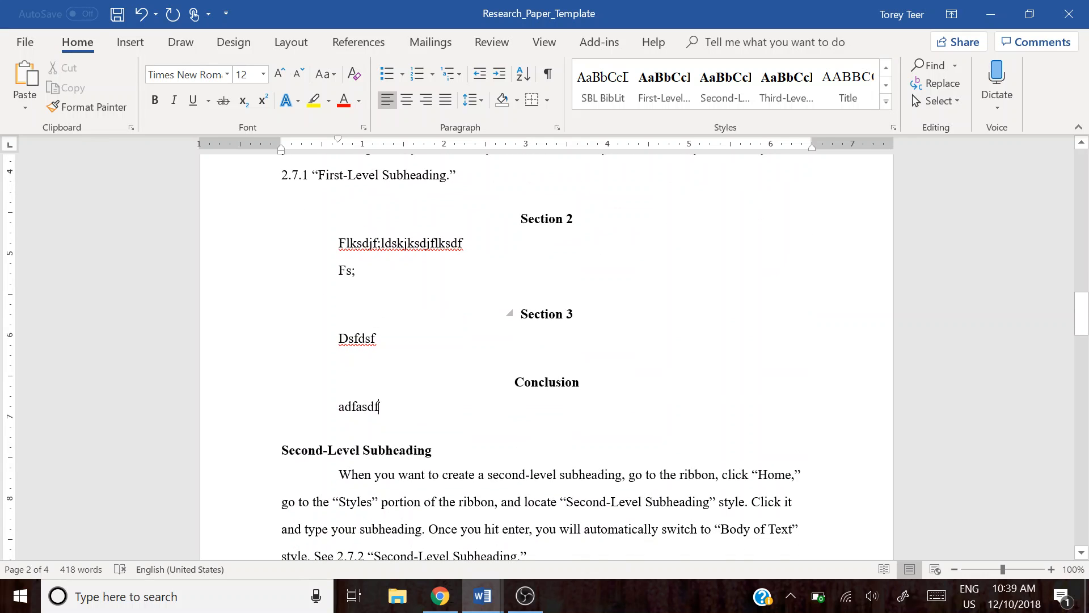
scroll(404, 434, "up", 6)
scroll(404, 434, "up", 2)
scroll(403, 434, "down", 2)
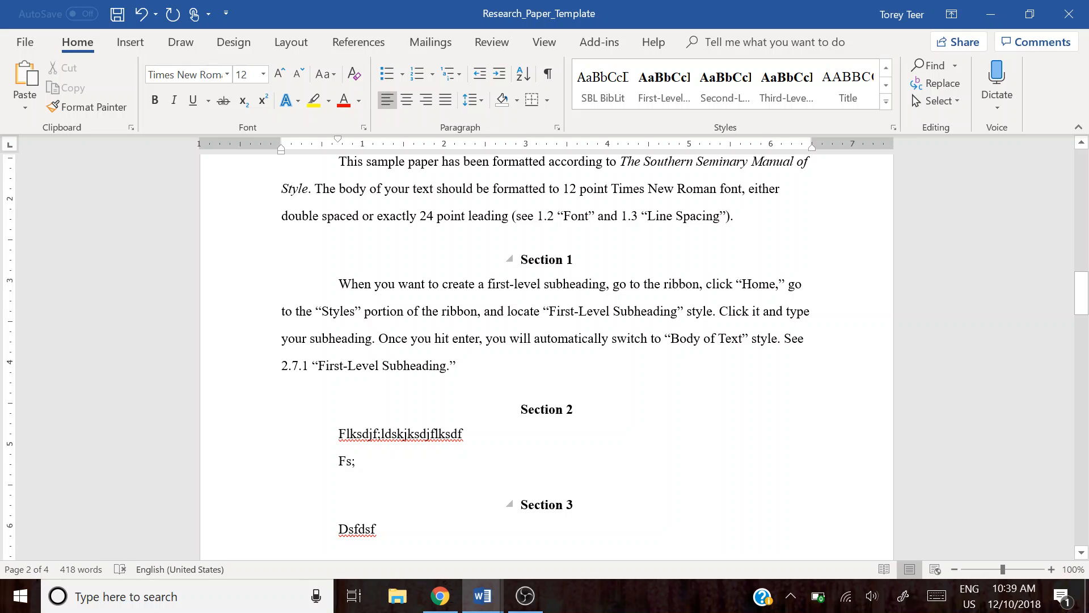
scroll(403, 434, "down", 6)
scroll(404, 434, "up", 2)
scroll(403, 318, "up", 3)
scroll(404, 319, "down", 6)
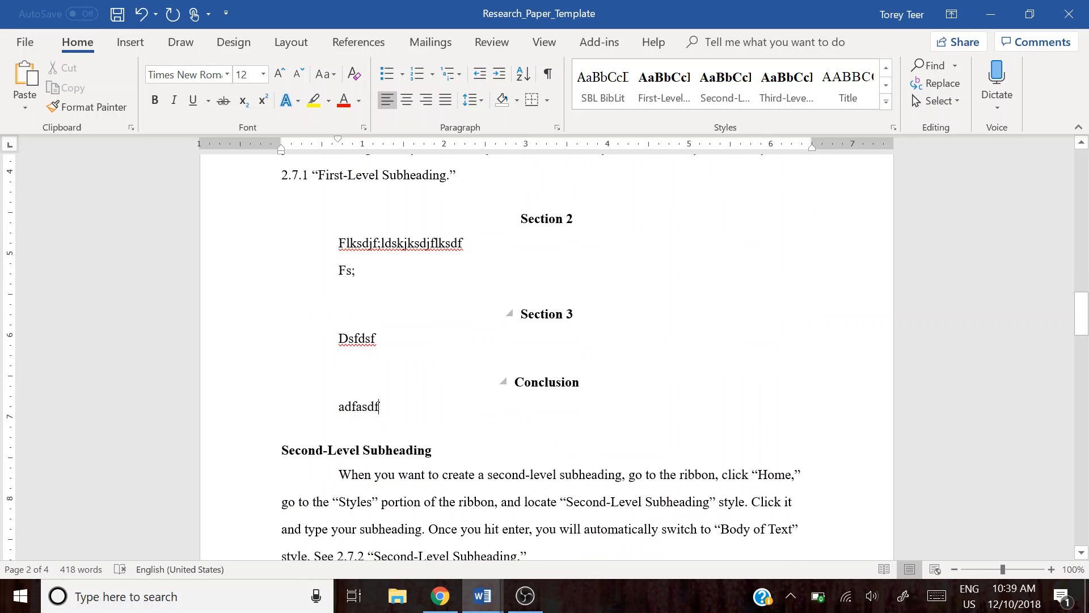
scroll(378, 406, "down", 3)
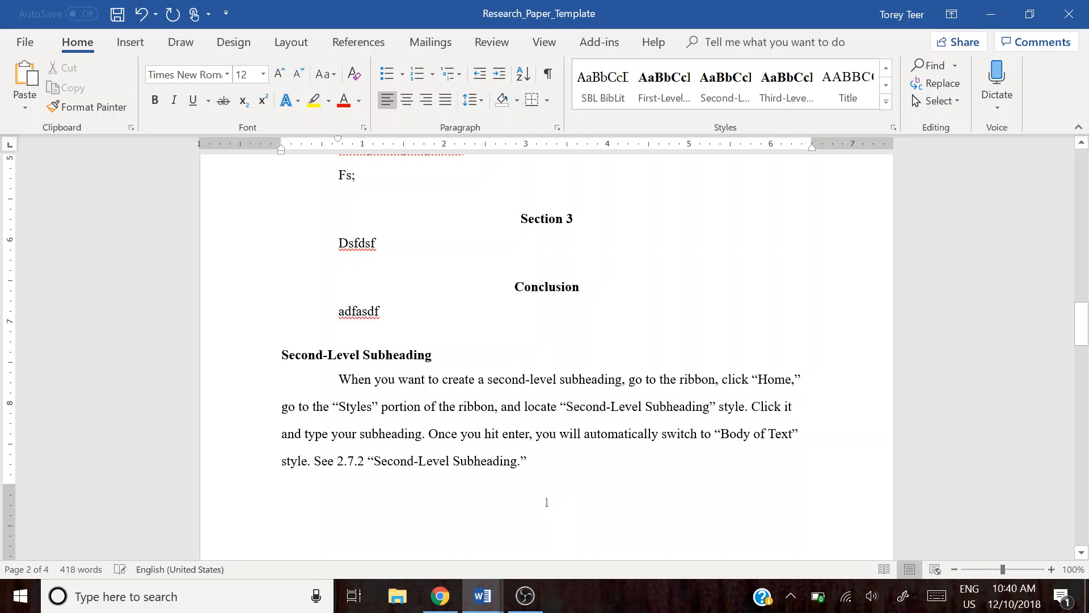
Step: Add a "Sub-section 2" heading in Second-Level Subheading style after the second-level subheading paragraph, with the body text "fdsfsdf" below it
key("Return")
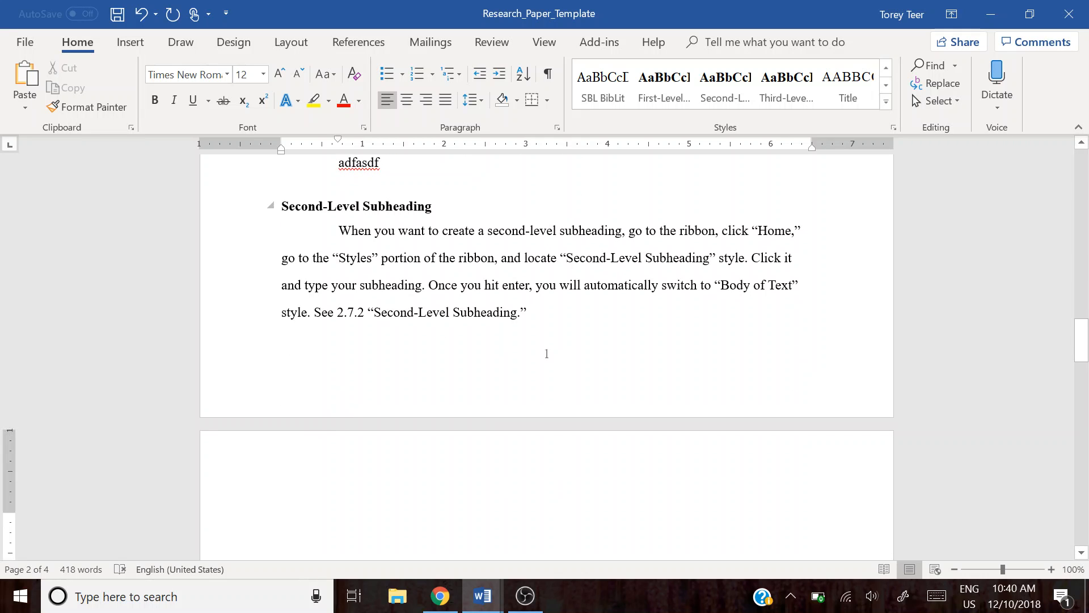
type("Sub-s")
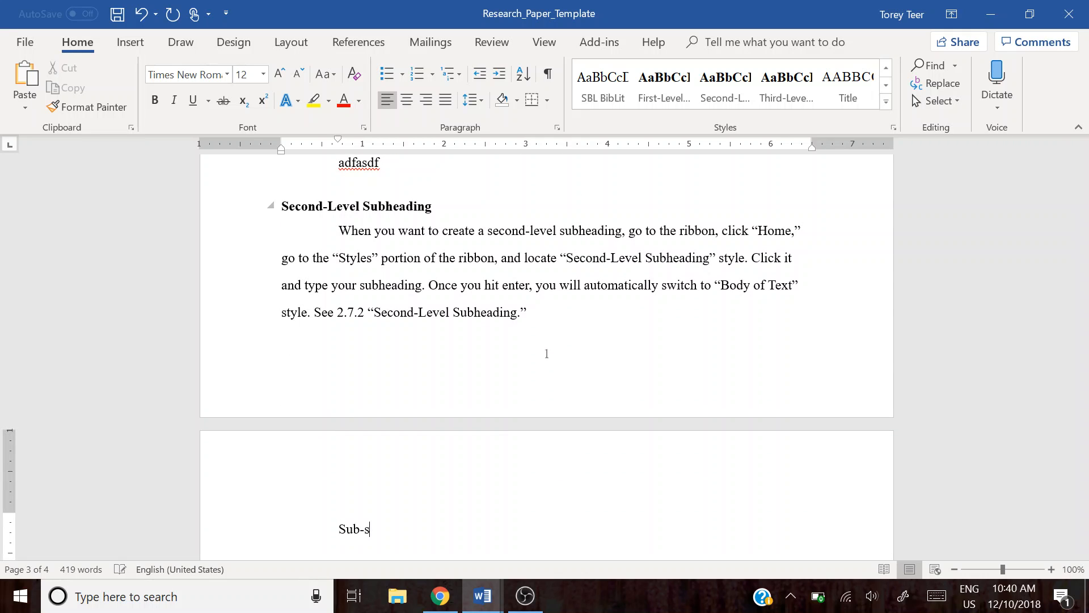
type("ection 2")
left_click(708, 107)
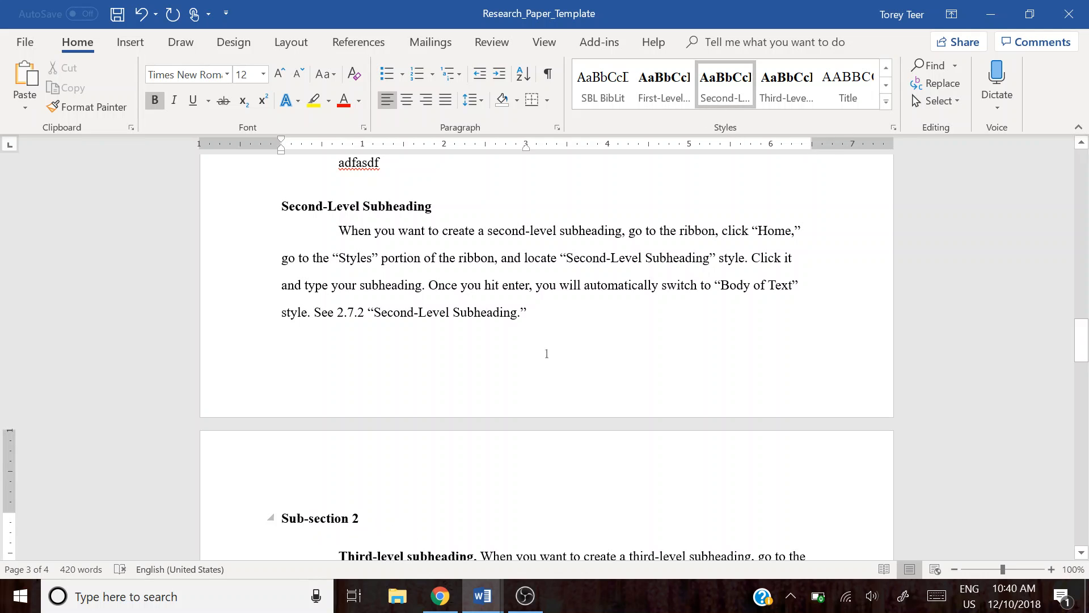
key("Return")
type("fds")
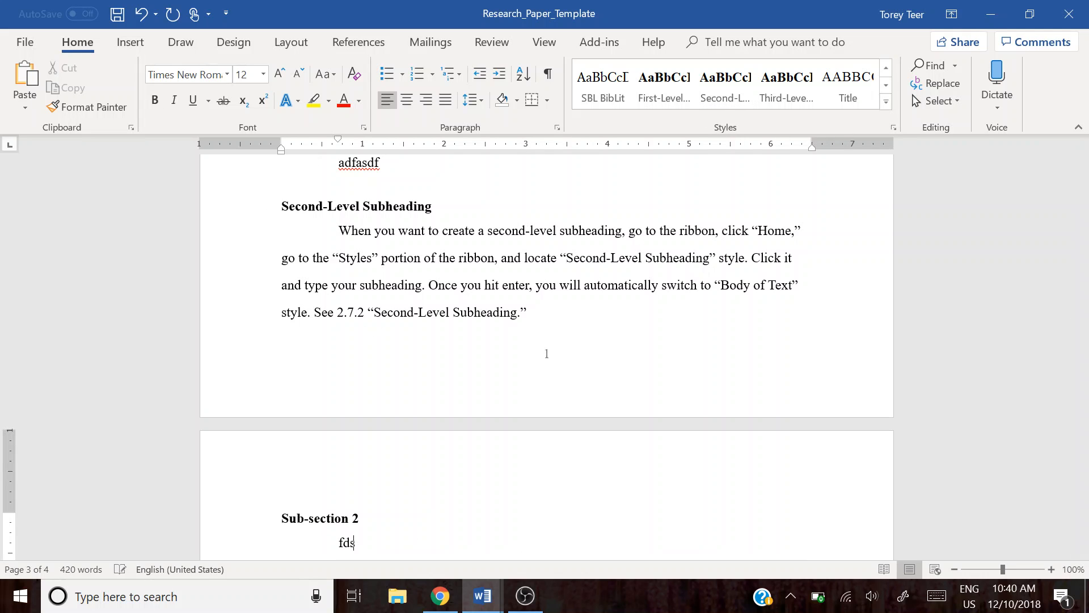
type("fsdf")
scroll(352, 364, "down", 2)
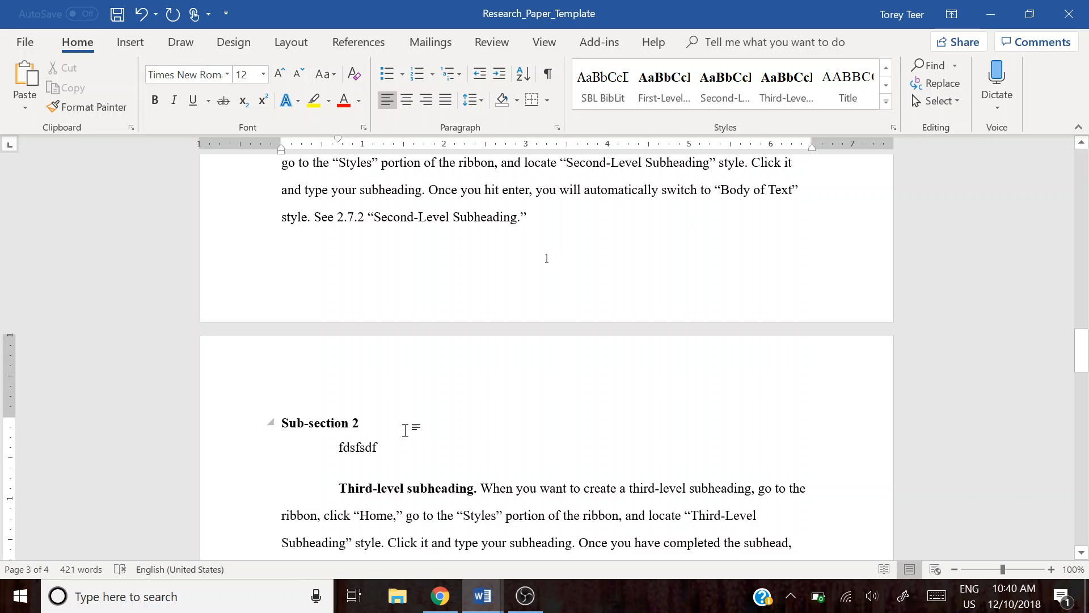
Step: Undo all edits made to the document, back to the original template with its placeholder title page and sample sections
scroll(405, 429, "down", 4)
scroll(363, 397, "up", 11)
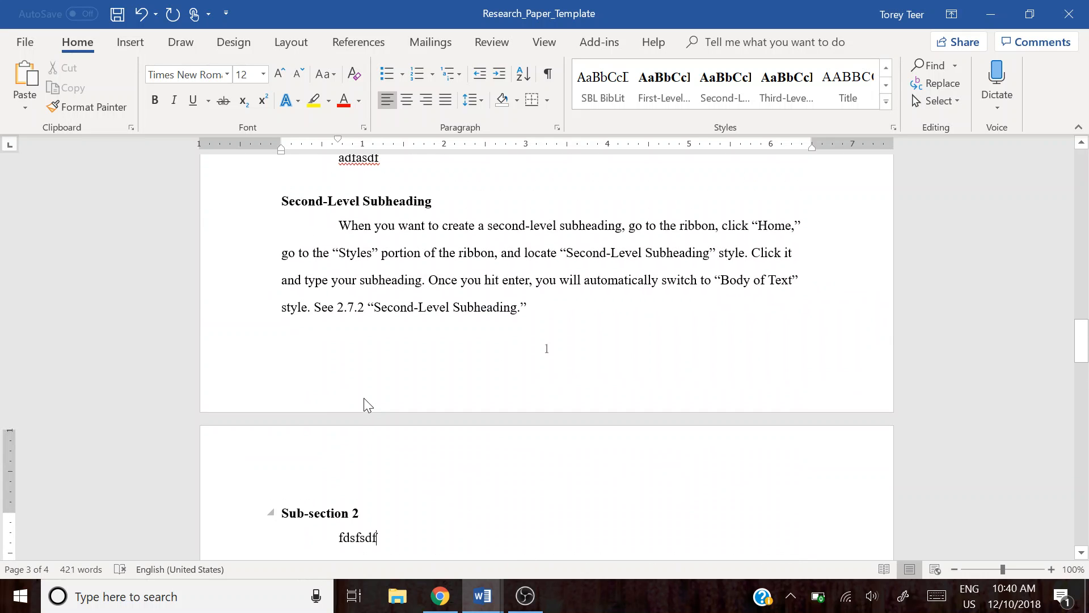
scroll(364, 406, "down", 4)
key("ctrl+z")
key("ctrl+z")
key("ctrl+z")
key("ctrl+z")
key("ctrl+z")
key("ctrl+z")
key("ctrl+z")
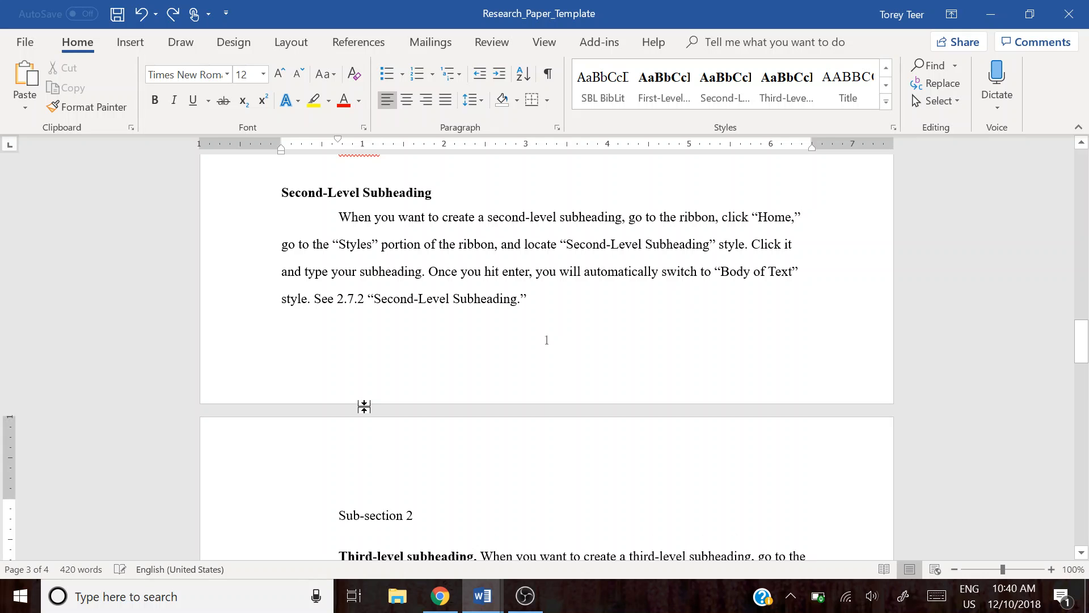
key("ctrl+z")
key("ctrl+z")
key("ctrl+z")
key("ctrl+z")
key("ctrl+z")
key("ctrl+z")
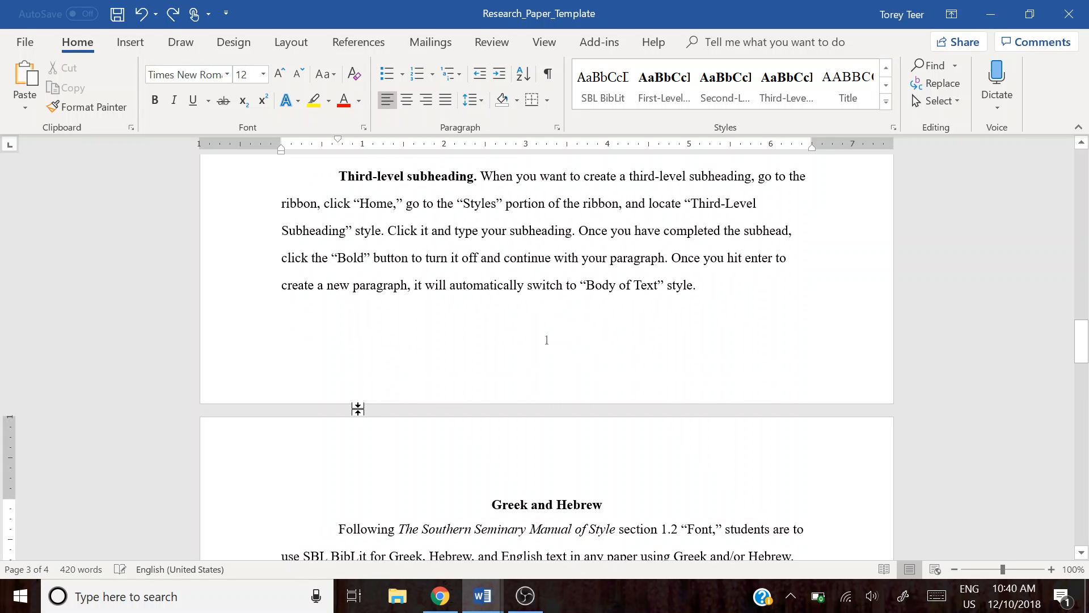
key("ctrl+z")
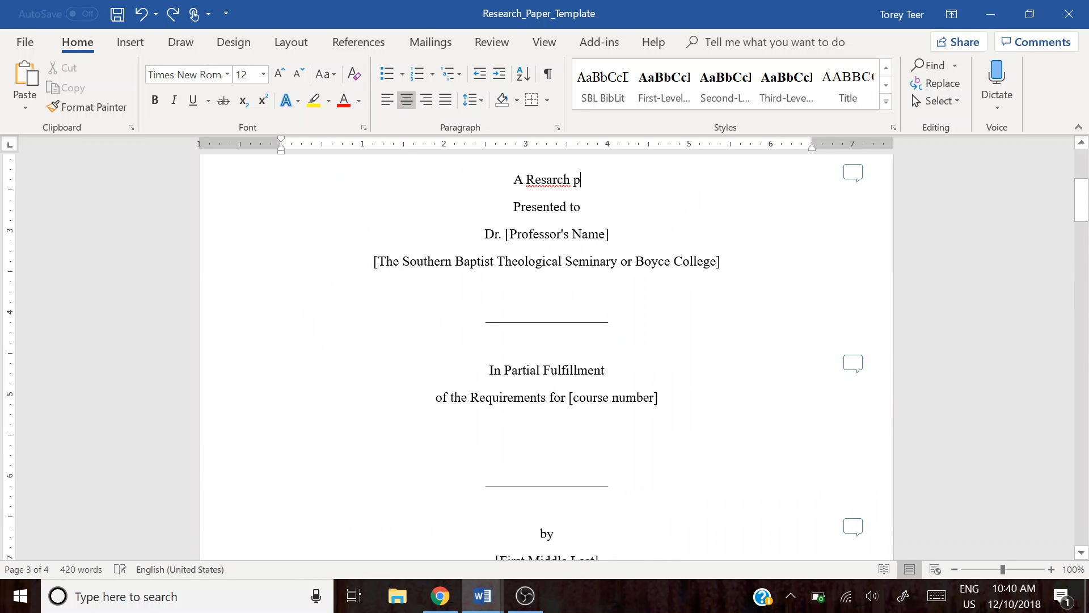
key("ctrl+z")
key("ctrl+z")
key("ctrl+z")
key("ctrl+z")
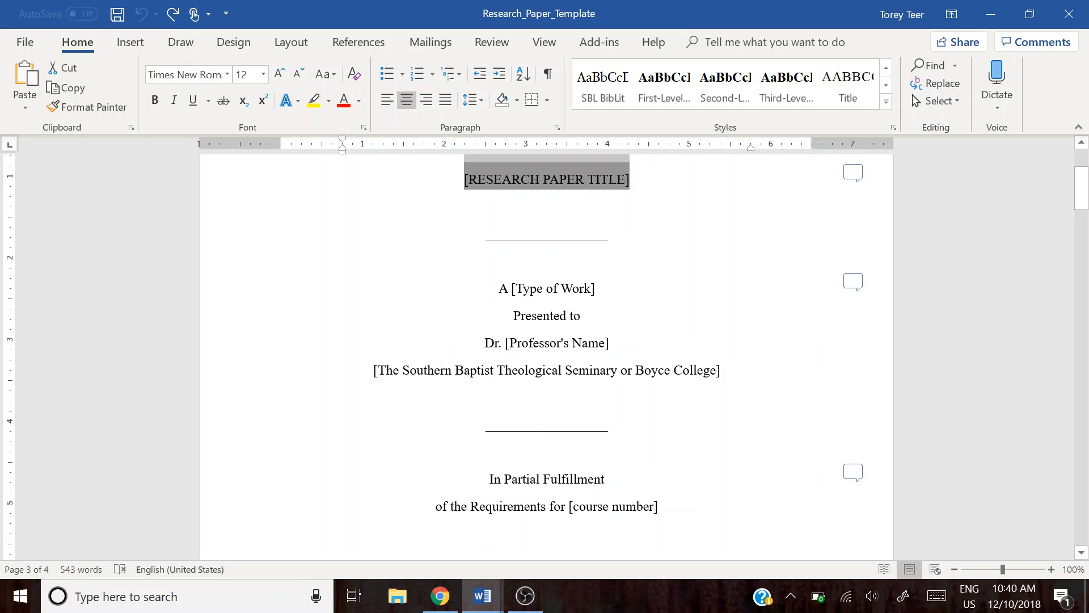
Step: Insert a footnote at the end of the paragraph before First-Level Subheading, after "resume proper formatting."
scroll(547, 356, "down", 12)
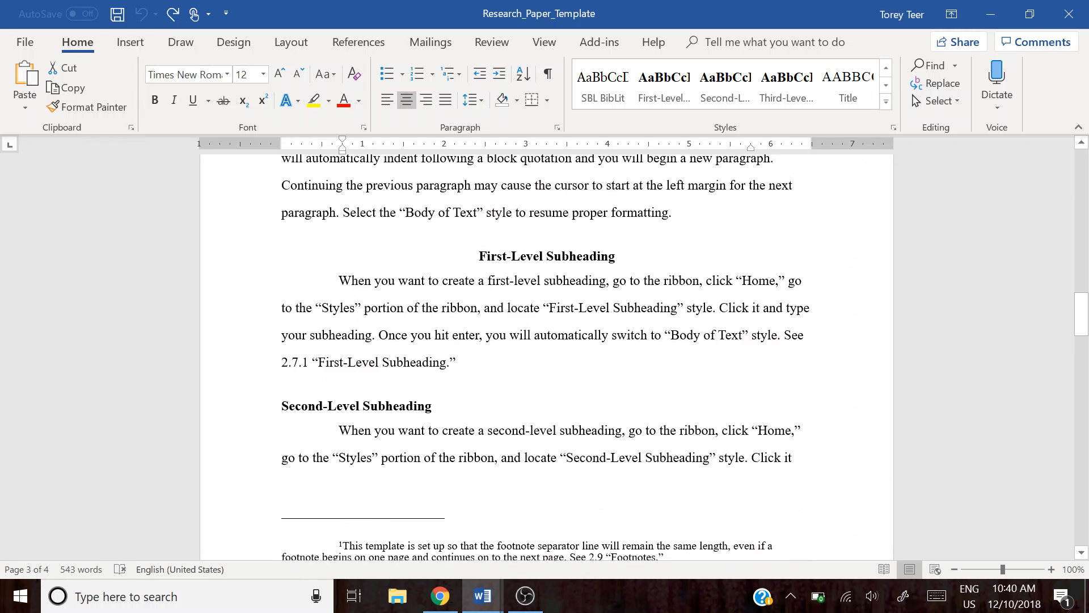
left_click(401, 382)
scroll(365, 352, "down", 3)
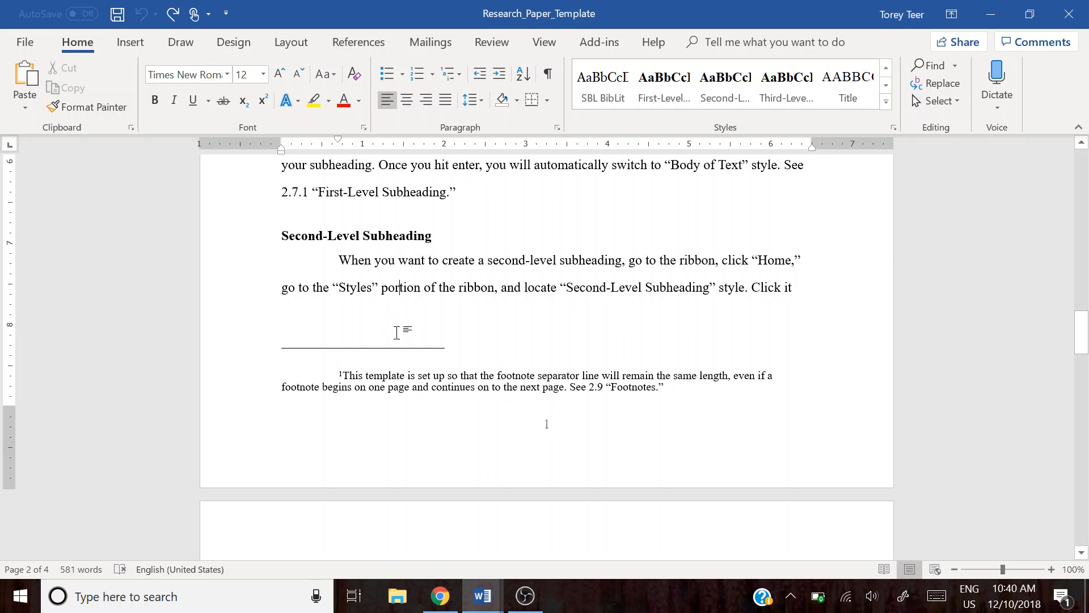
scroll(430, 308, "up", 3)
scroll(547, 352, "up", 2)
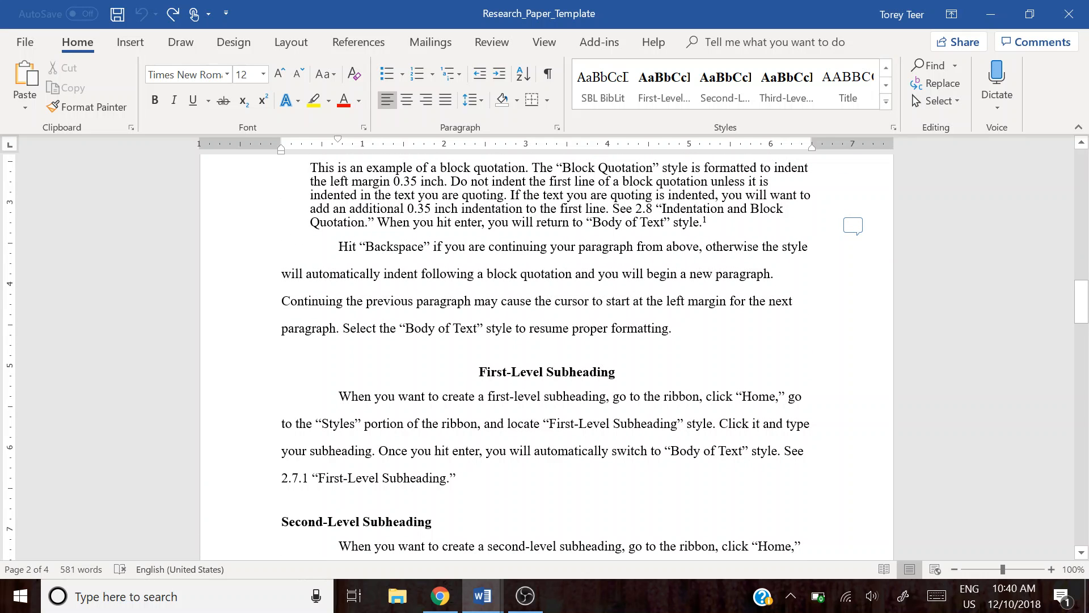
left_click(363, 43)
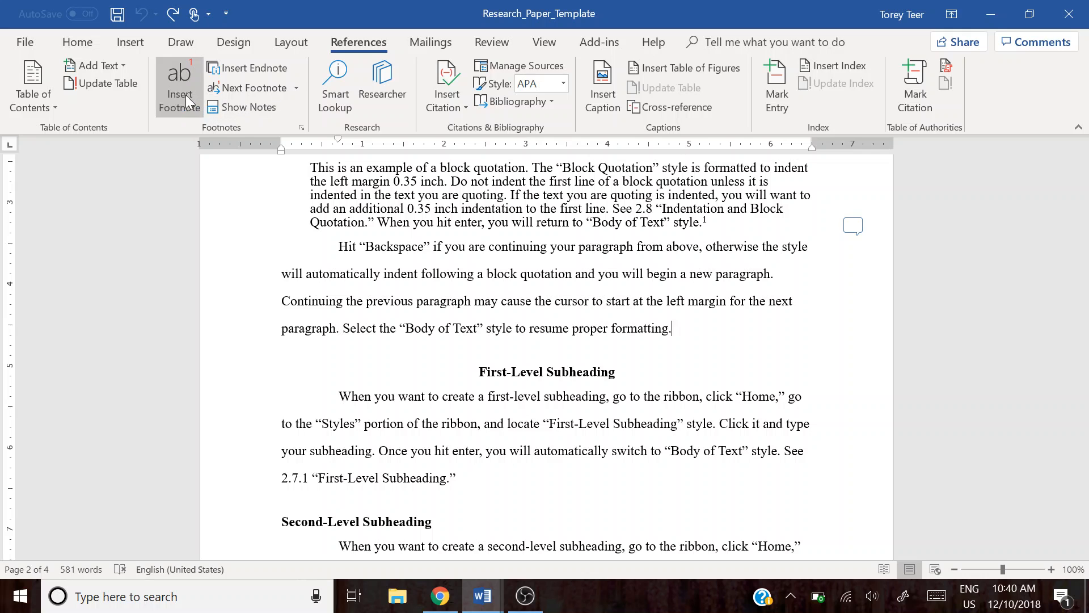
left_click(185, 94)
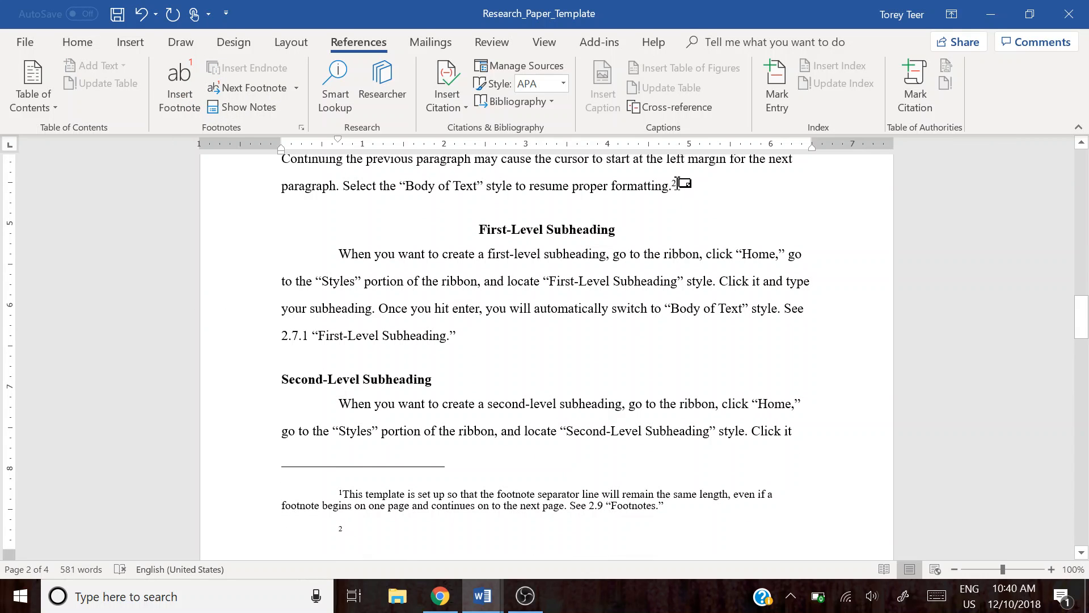
scroll(678, 183, "down", 3)
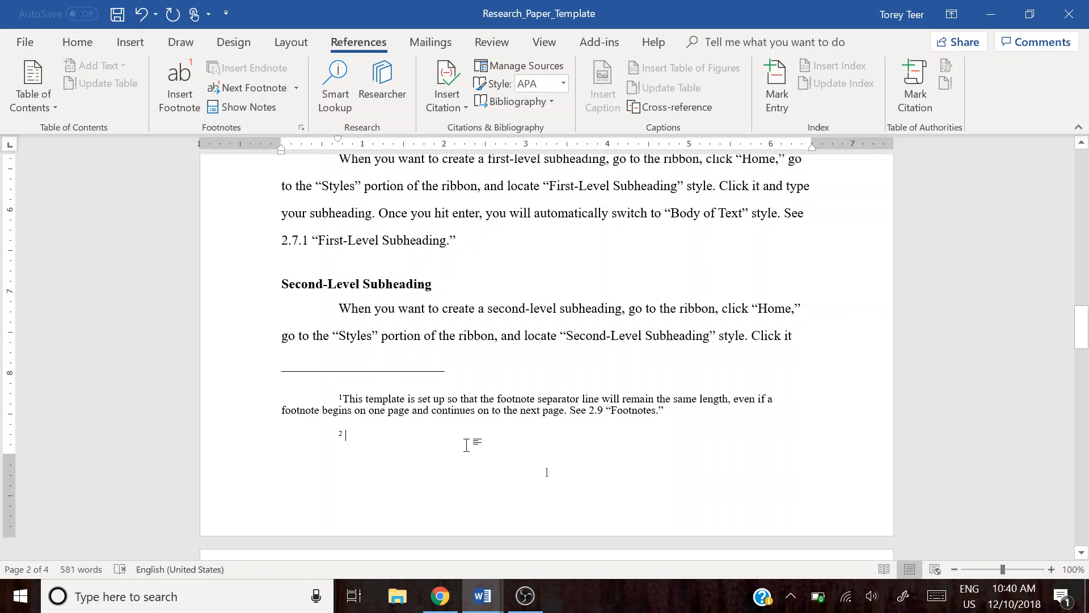
Step: Fill the new footnote with a citation: the author's name, the italic title "Historical Theology", and the placeholder ending "(), ##."
type("Gregg A")
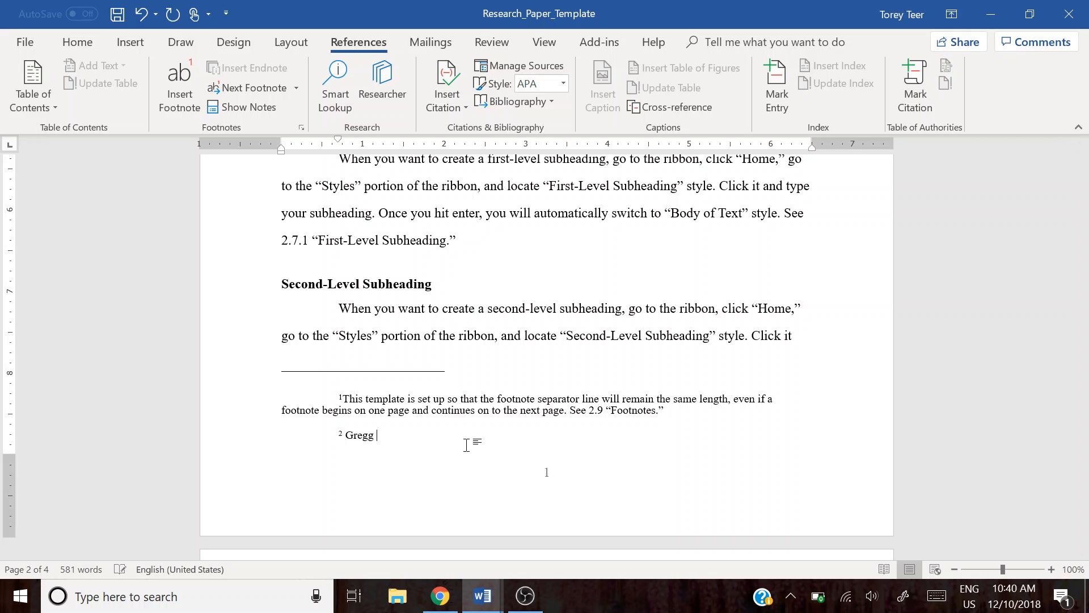
key("BackSpace")
type("R. Allison,")
key("ctrl+i")
type("Hisotric")
key("BackSpace")
key("BackSpace")
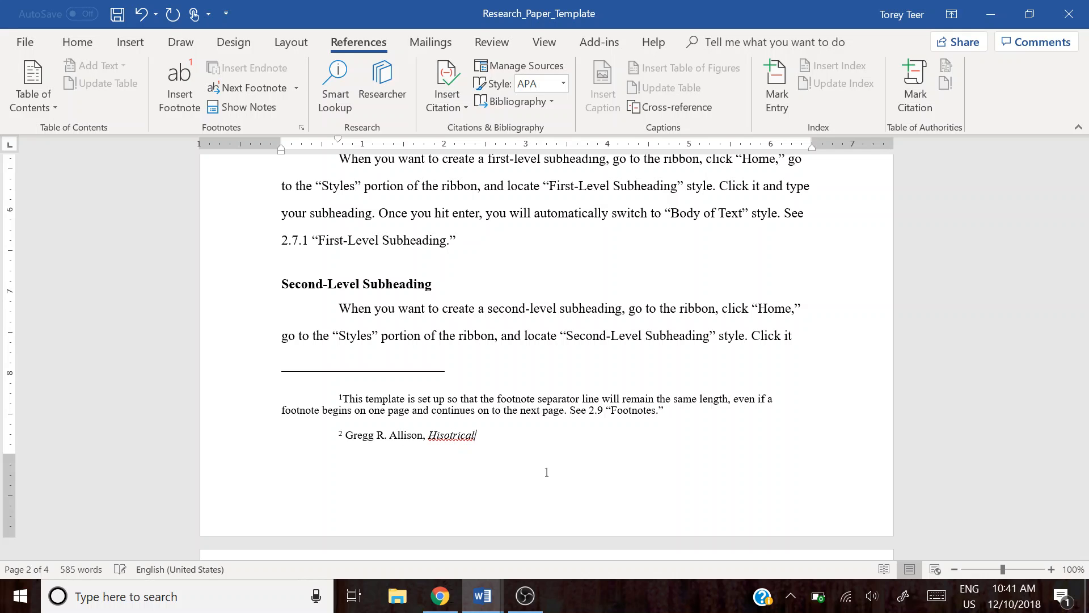
key("BackSpace")
key("BackSpace")
key("BackSpace")
type("torical Theoli")
key("BackSpace")
type("ogy")
key("ctrl+i")
type("(), ##.")
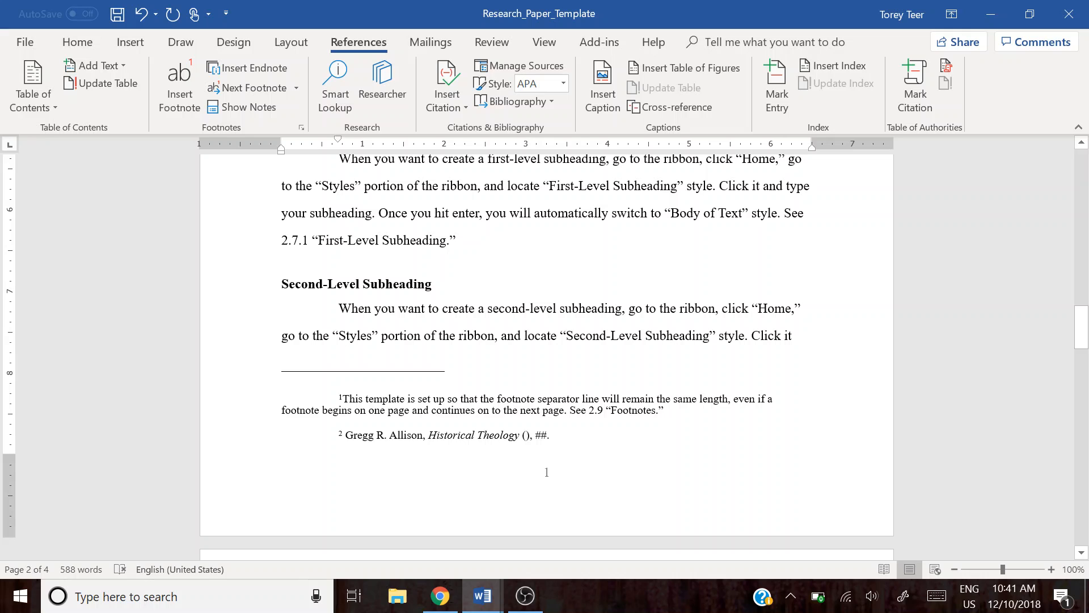
Step: Remove the space between the second footnote's number and its citation text to match the first footnote
left_click_drag(503, 409, 656, 409)
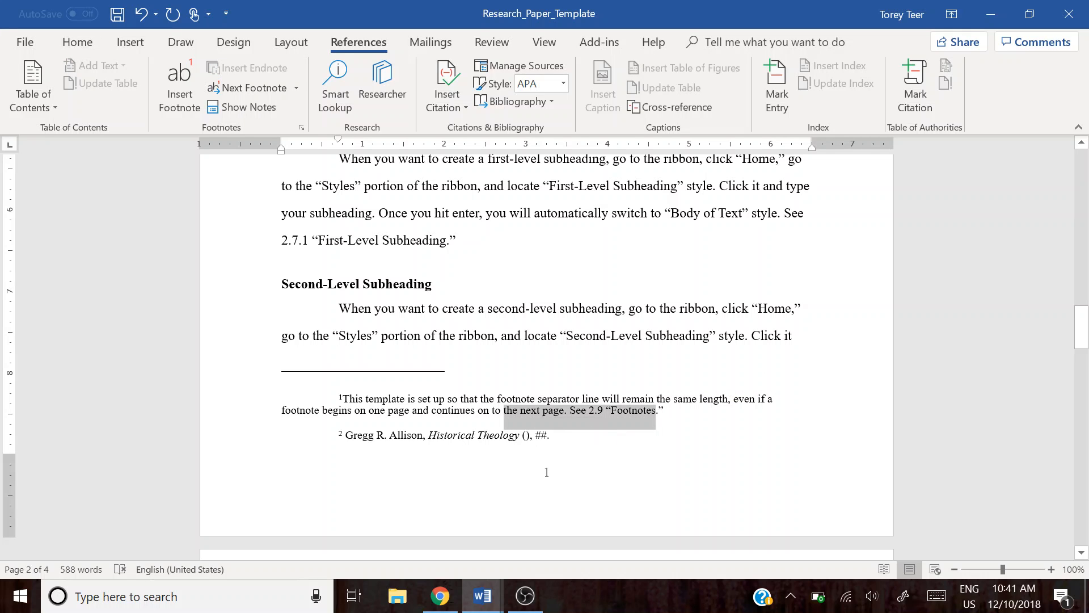
left_click(648, 441)
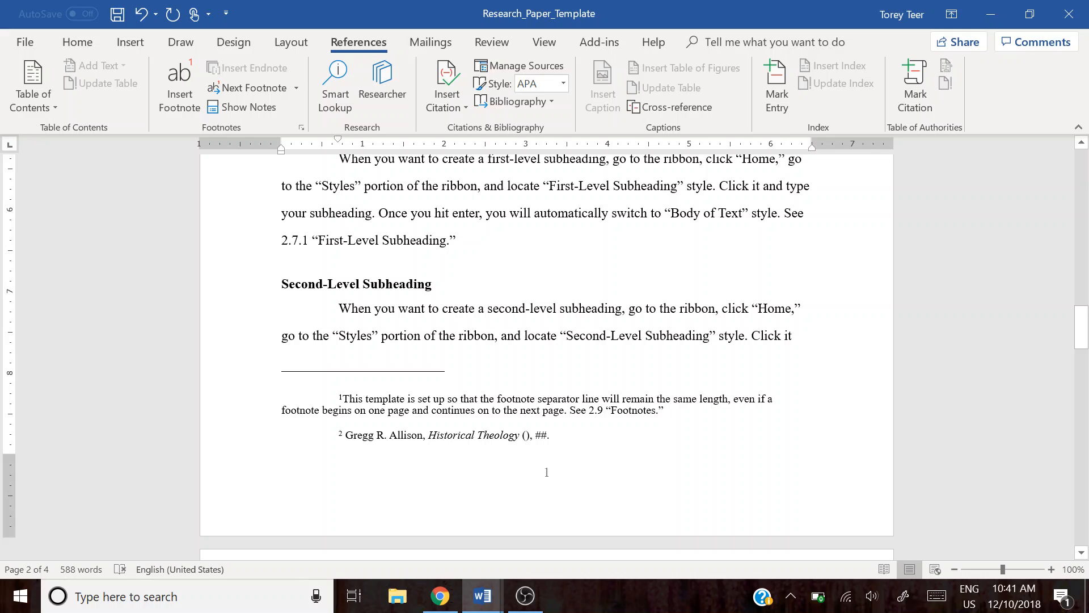
left_click_drag(345, 436, 550, 436)
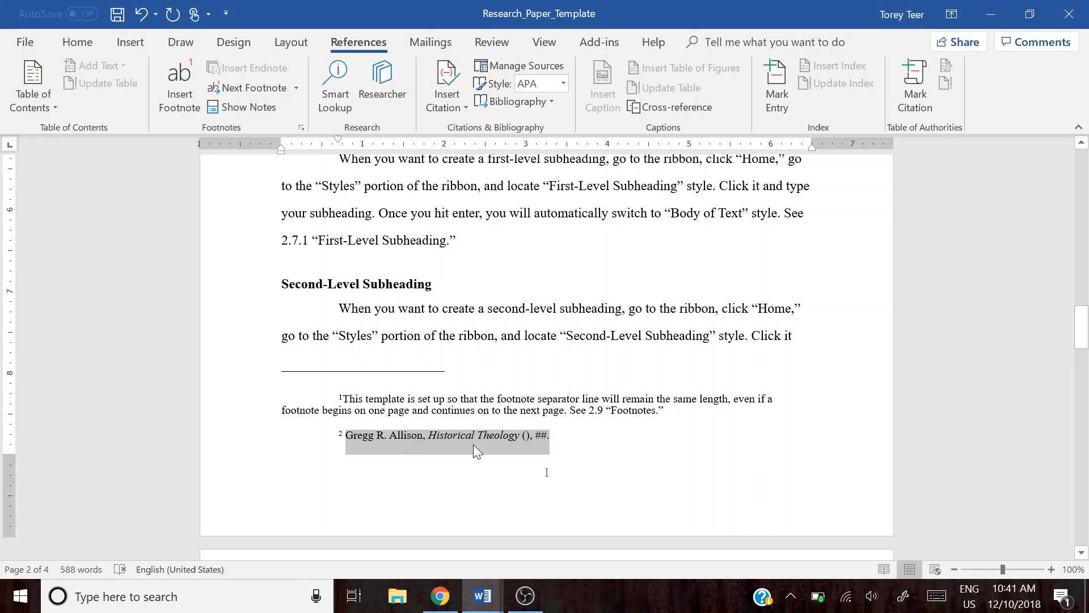
left_click(584, 442)
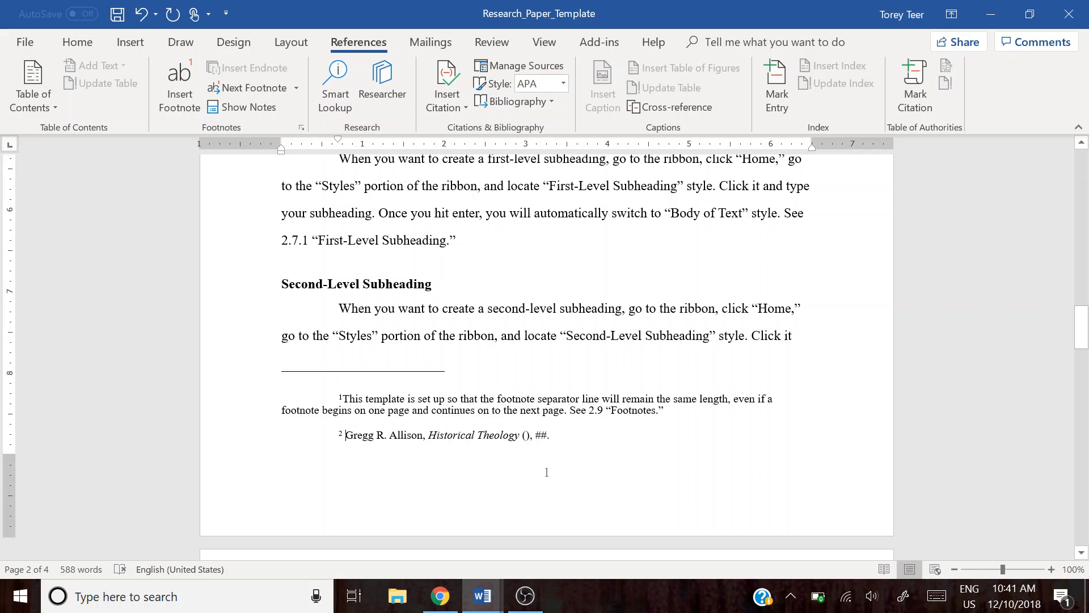
key("BackSpace")
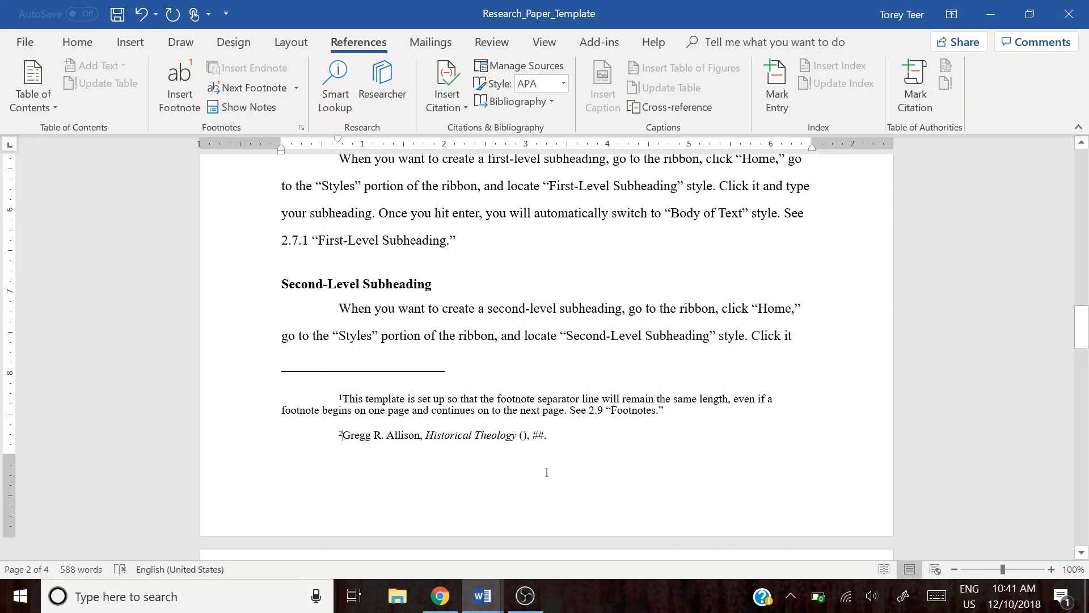
Step: Compare the second footnote's reference mark in the body text with its note at the foot of the page
scroll(546, 346, "up", 10)
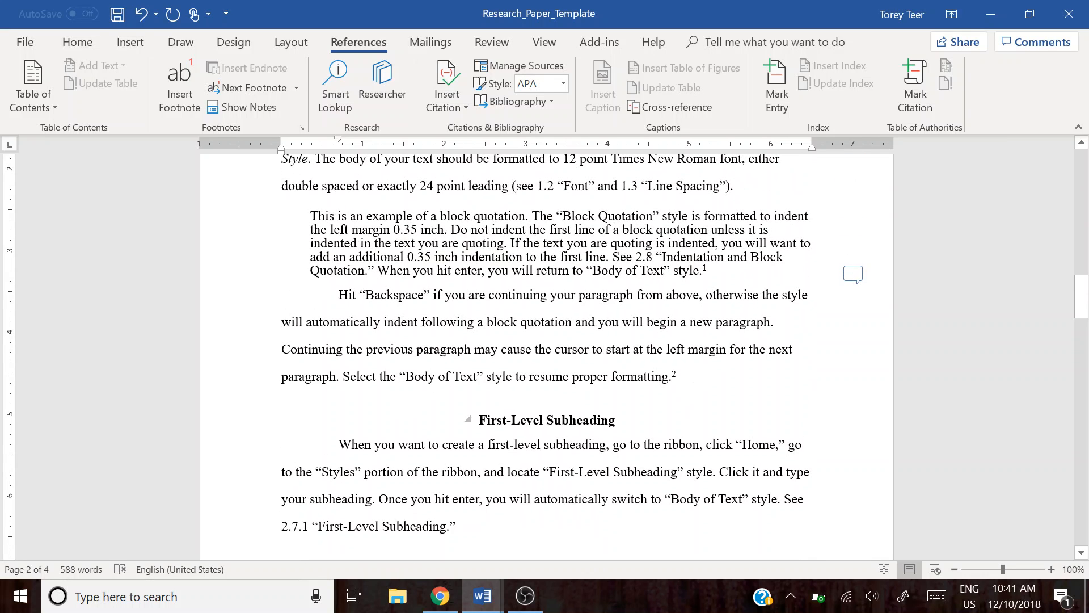
scroll(547, 346, "down", 6)
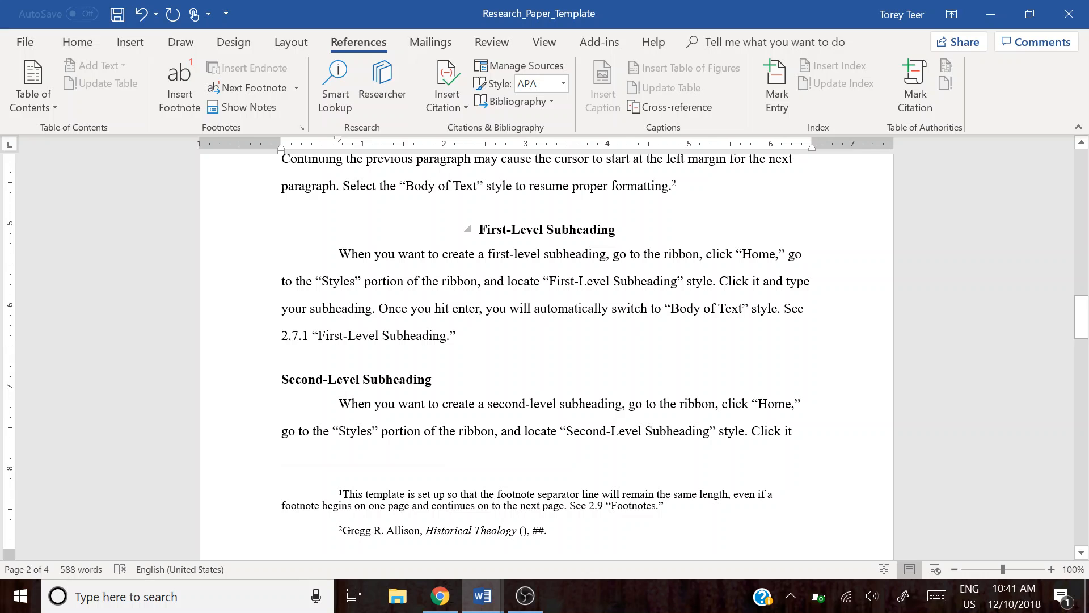
scroll(545, 352, "up", 3)
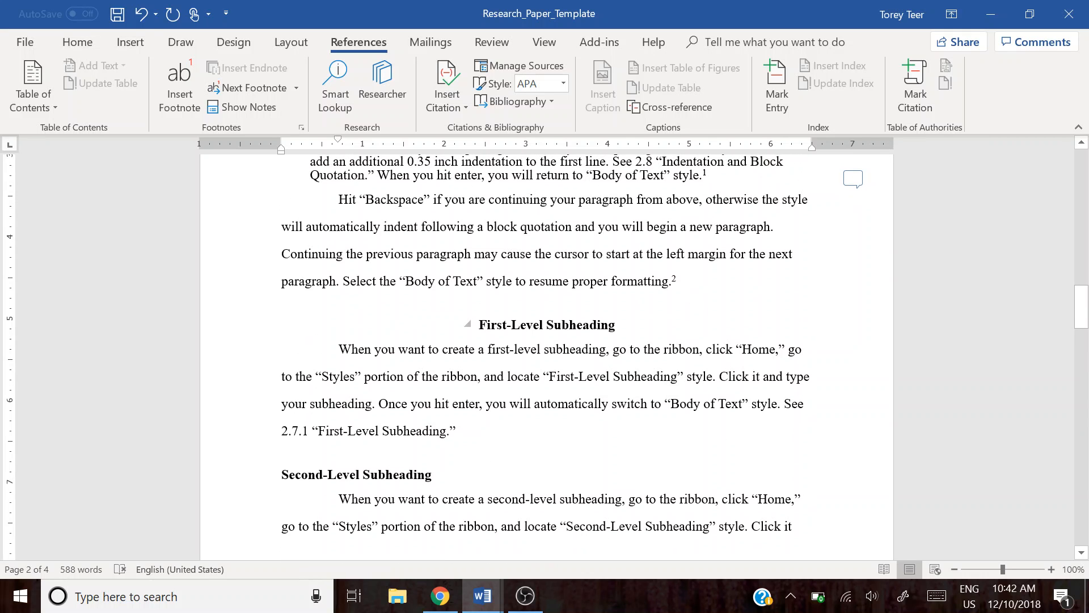
scroll(544, 351, "up", 3)
scroll(544, 352, "down", 7)
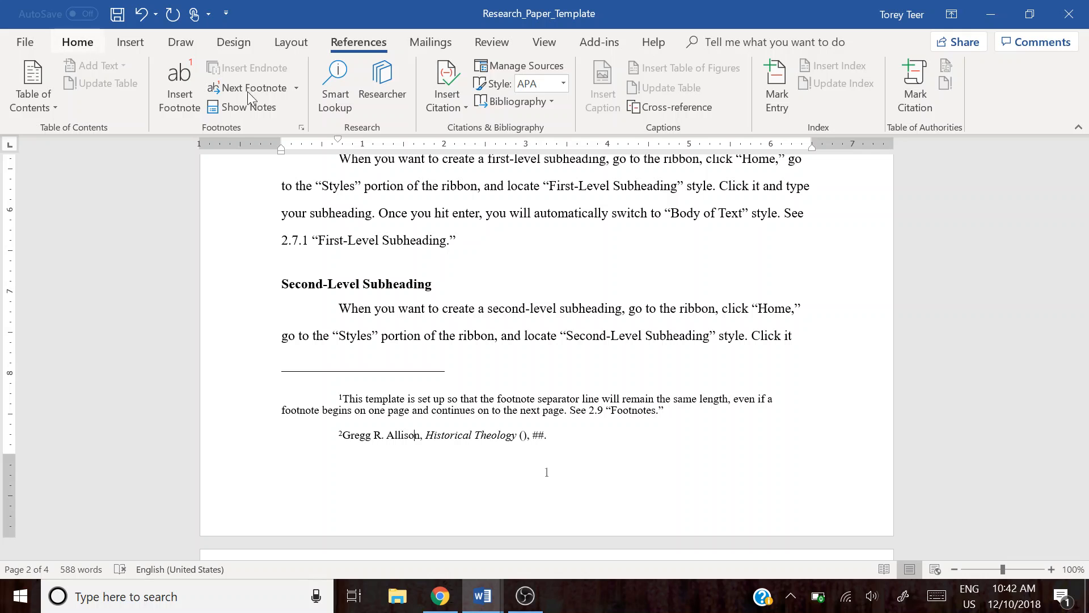
Step: Find the Footnote Text style in the styles gallery and check the second footnote's citation text against it
left_click(77, 42)
left_click(885, 85)
left_click(885, 85)
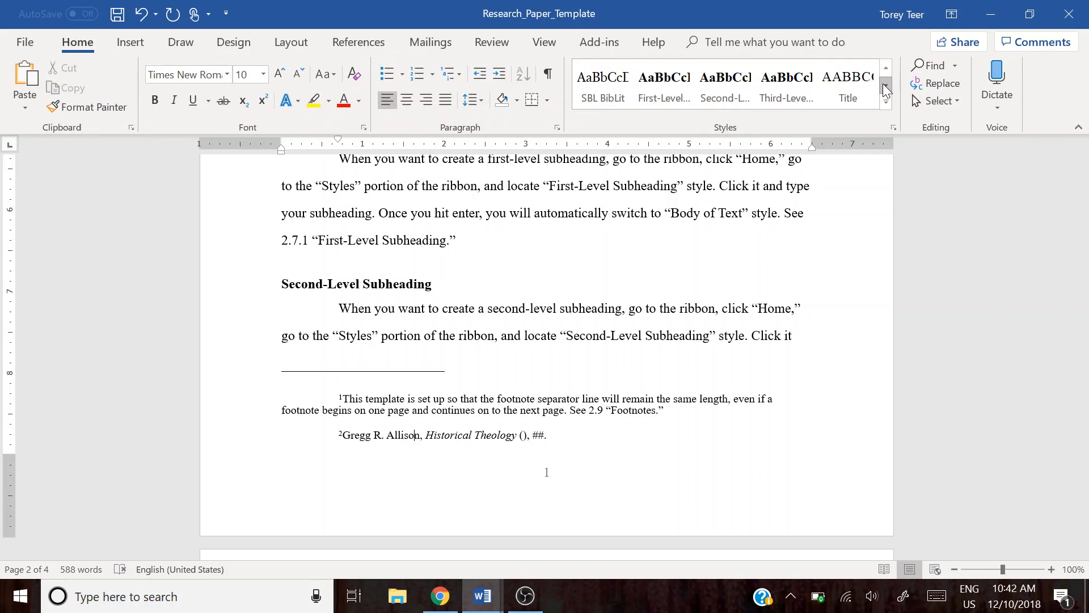
left_click(884, 85)
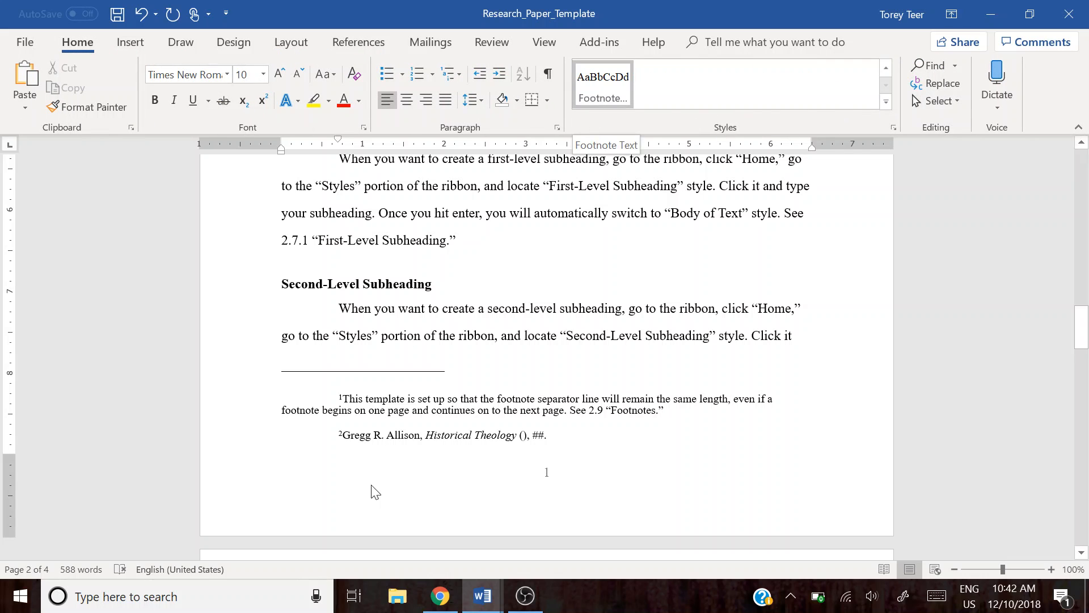
left_click_drag(546, 436, 451, 447)
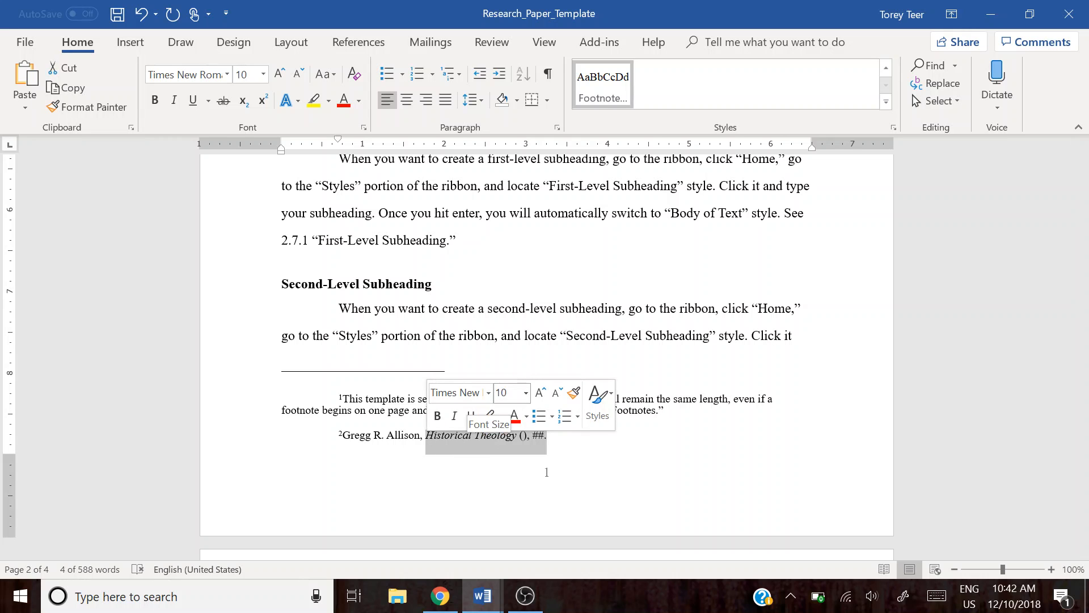
left_click(618, 436)
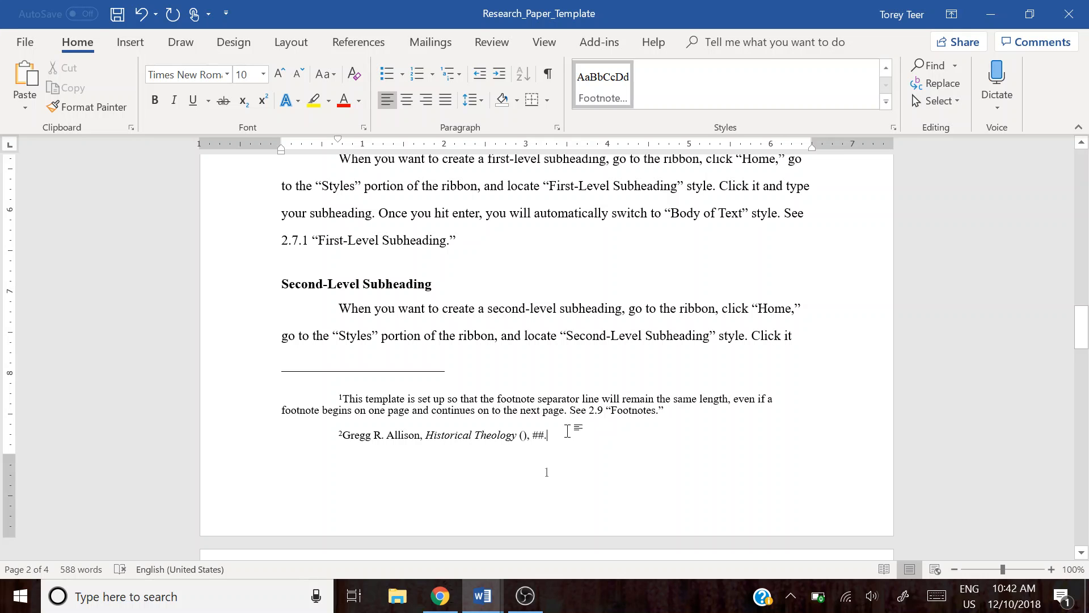
Step: Change the font of "Historical Theology (), ##." in the second footnote to Calibri
left_click_drag(546, 434, 425, 434)
left_click(184, 74)
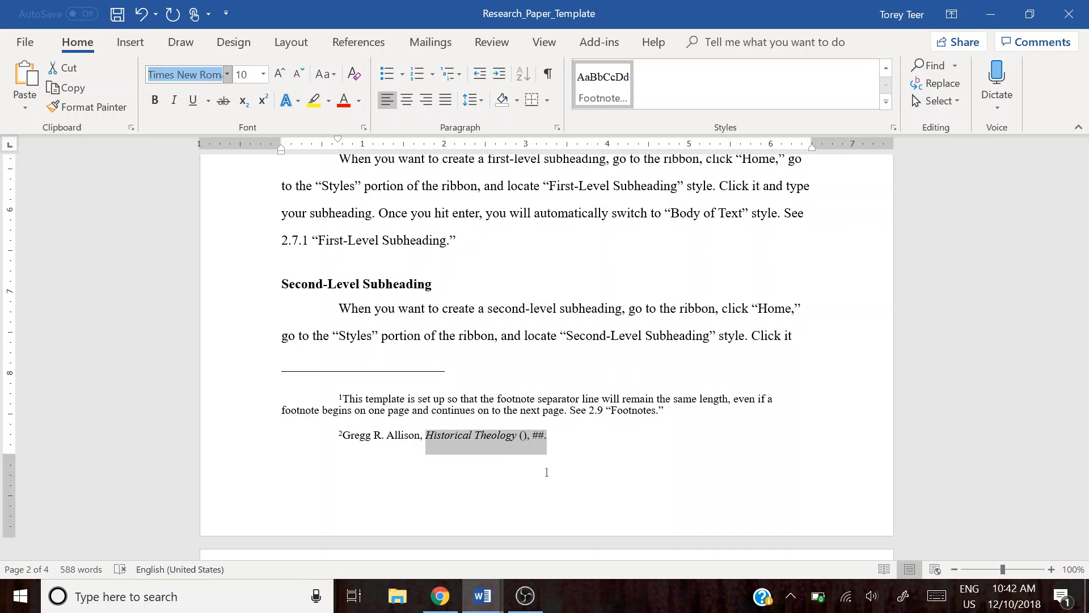
type("Calibri")
key("Return")
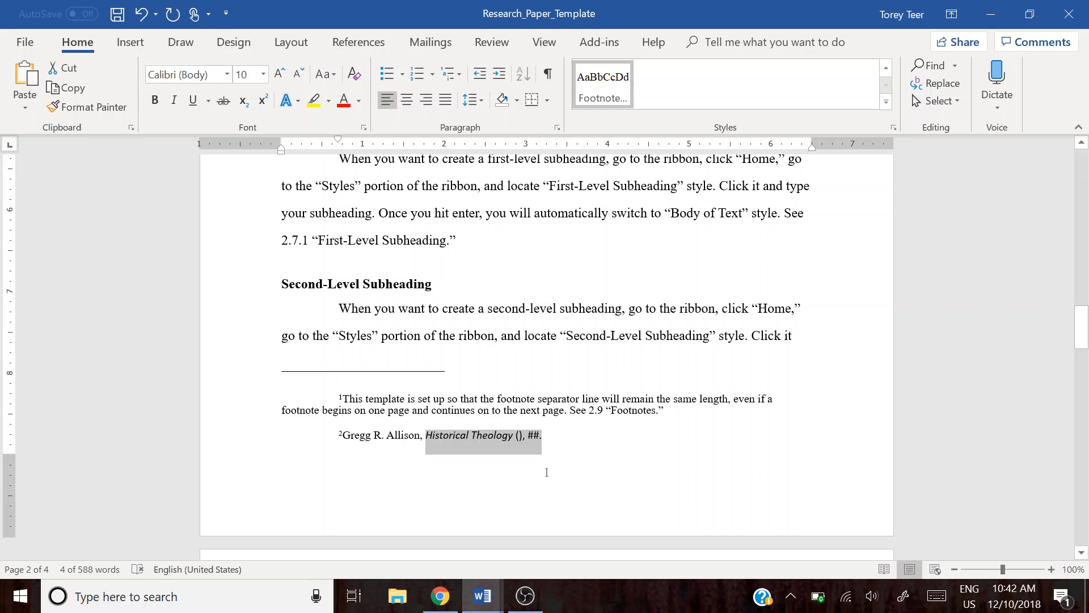
Step: Reapply the Footnote Text style to the second footnote's entire citation
left_click_drag(545, 436, 343, 435)
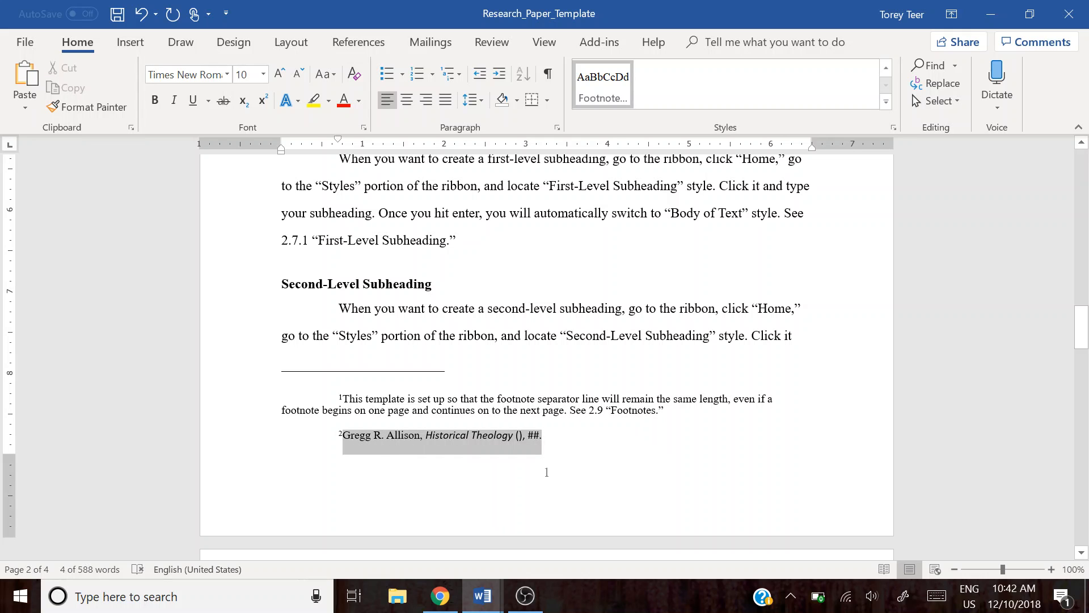
left_click(599, 84)
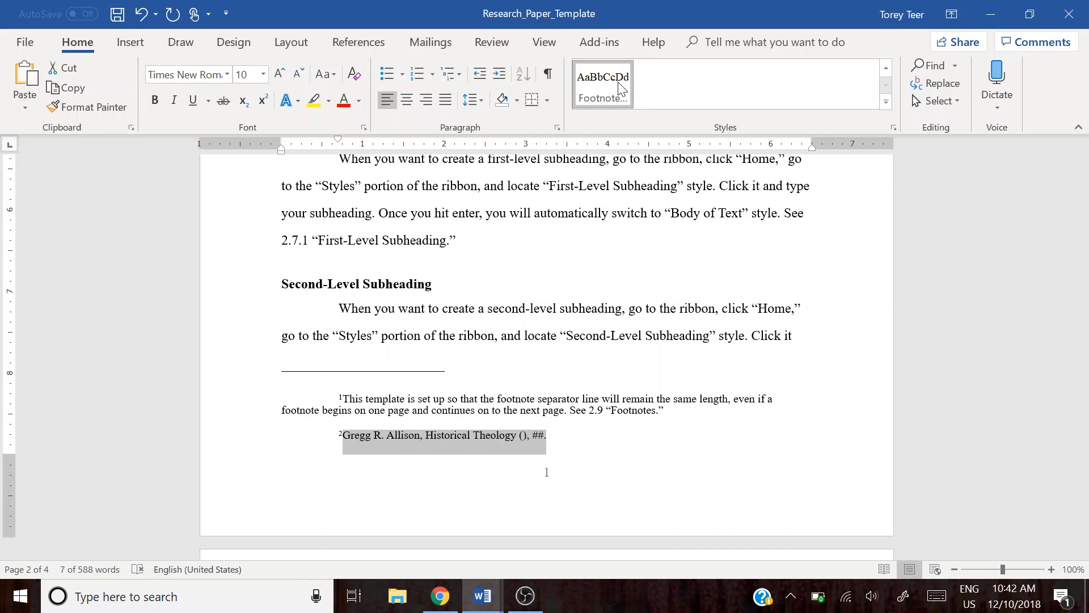
left_click(547, 435)
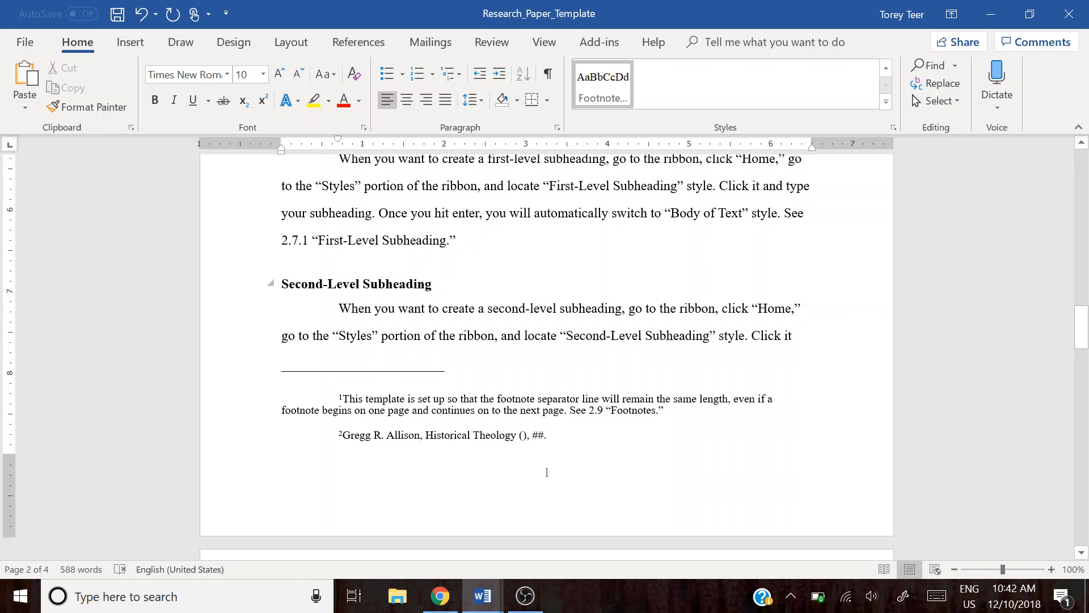
Step: Try deleting the footnote reference at the end of the block quotation to check footnote renumbering, and undo the deletion
scroll(467, 324, "up", 5)
scroll(454, 500, "down", 5)
scroll(546, 355, "up", 5)
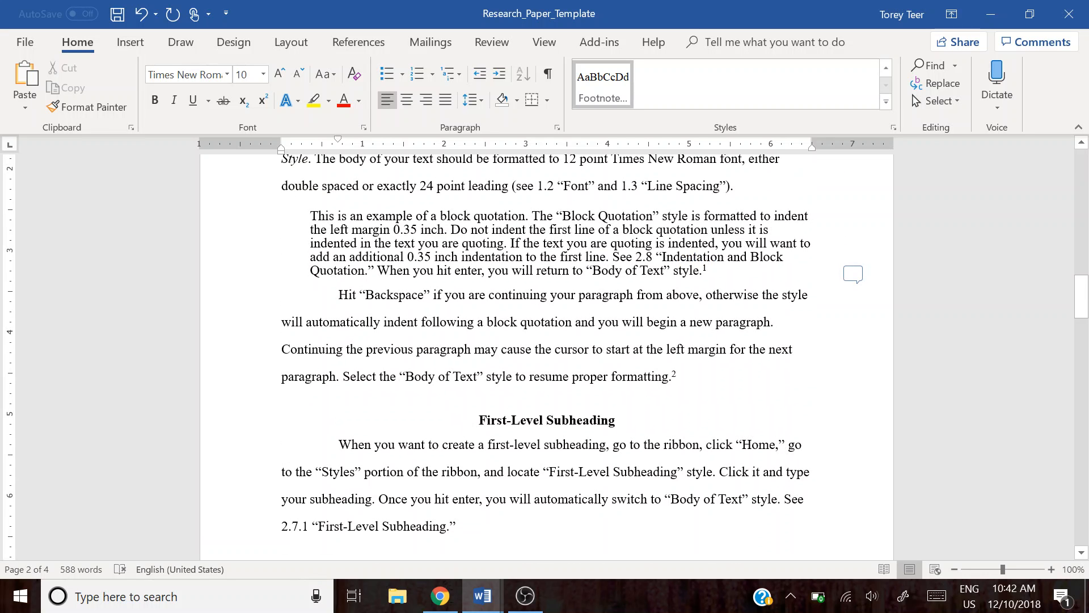
left_click(708, 271)
left_click_drag(703, 271, 712, 270)
left_click(707, 270)
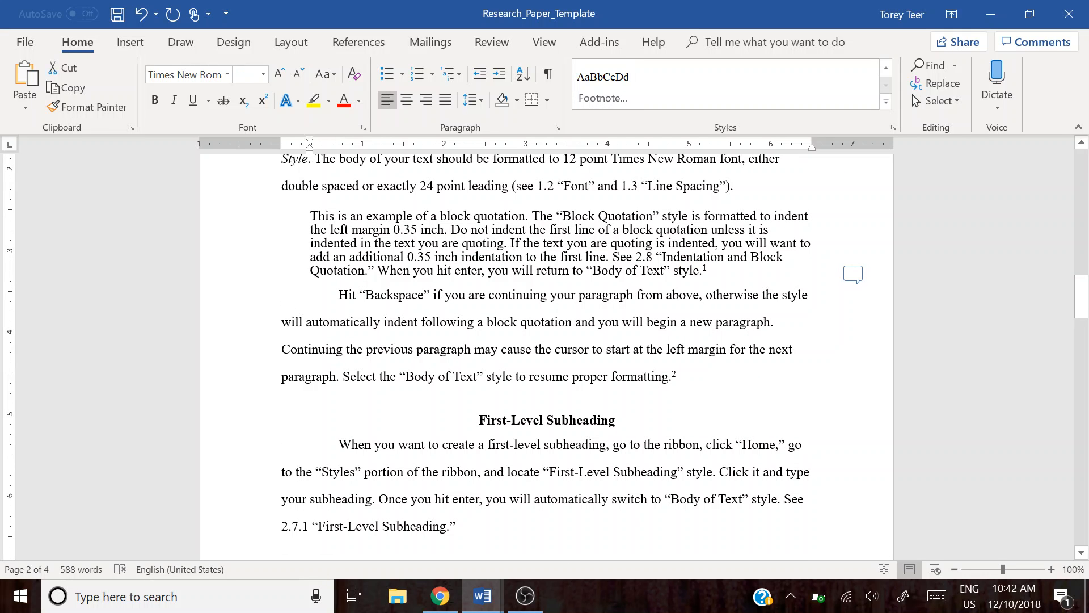
key("BackSpace")
scroll(546, 354, "down", 5)
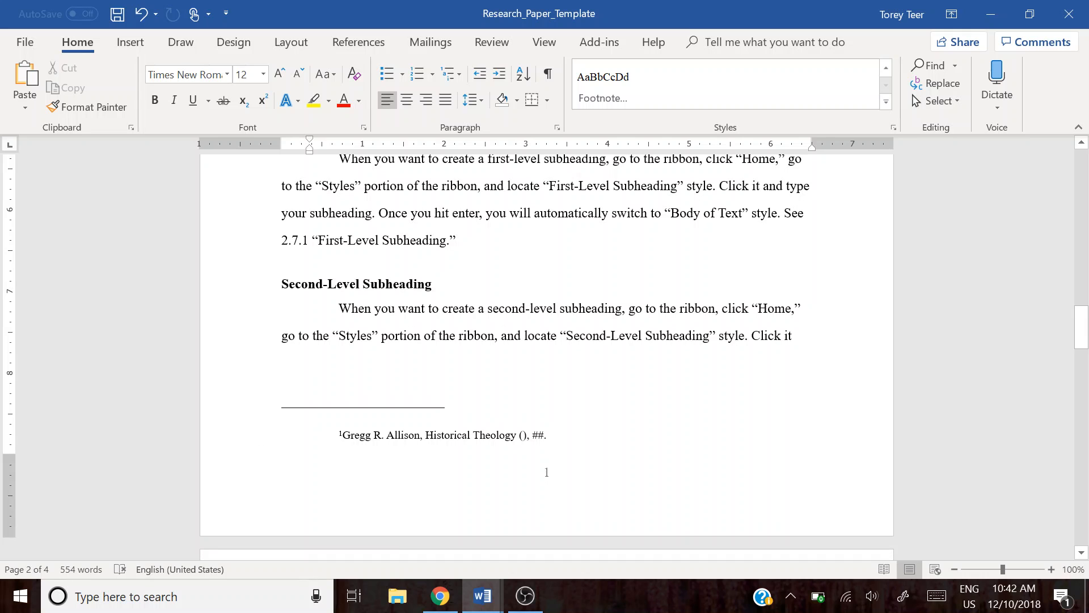
scroll(546, 355, "up", 7)
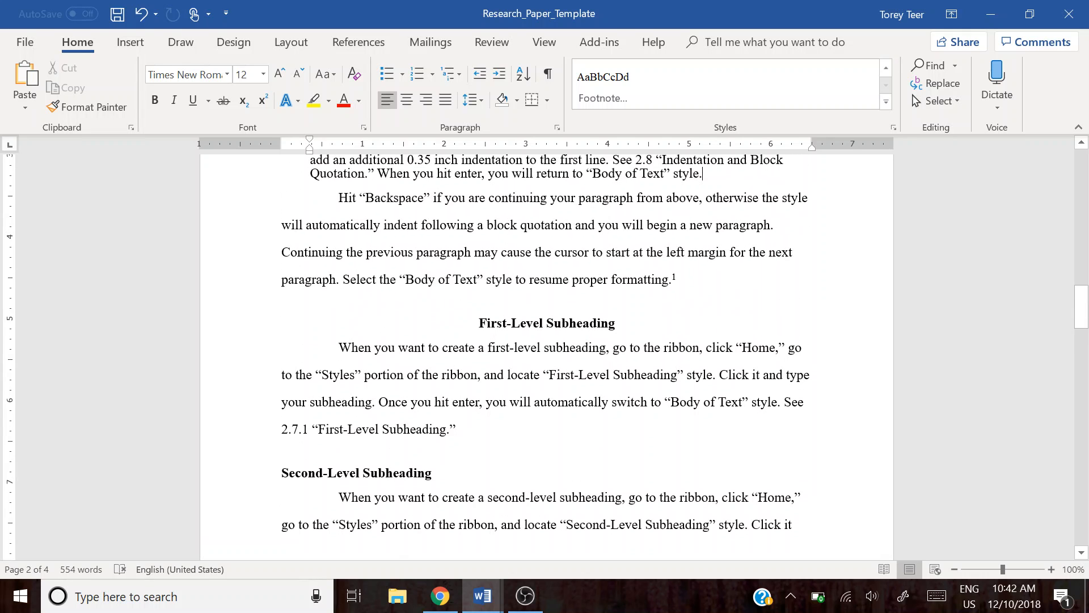
key("ctrl+z")
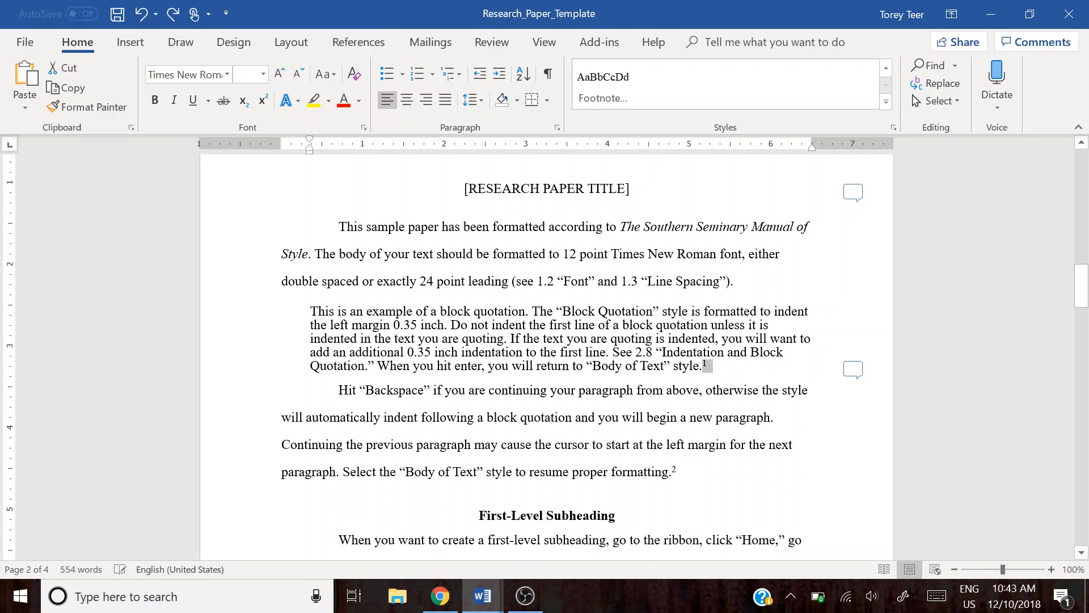
left_click(713, 417)
Step: Go to the bibliography page and examine its first-page header area above the heading
scroll(546, 355, "down", 10)
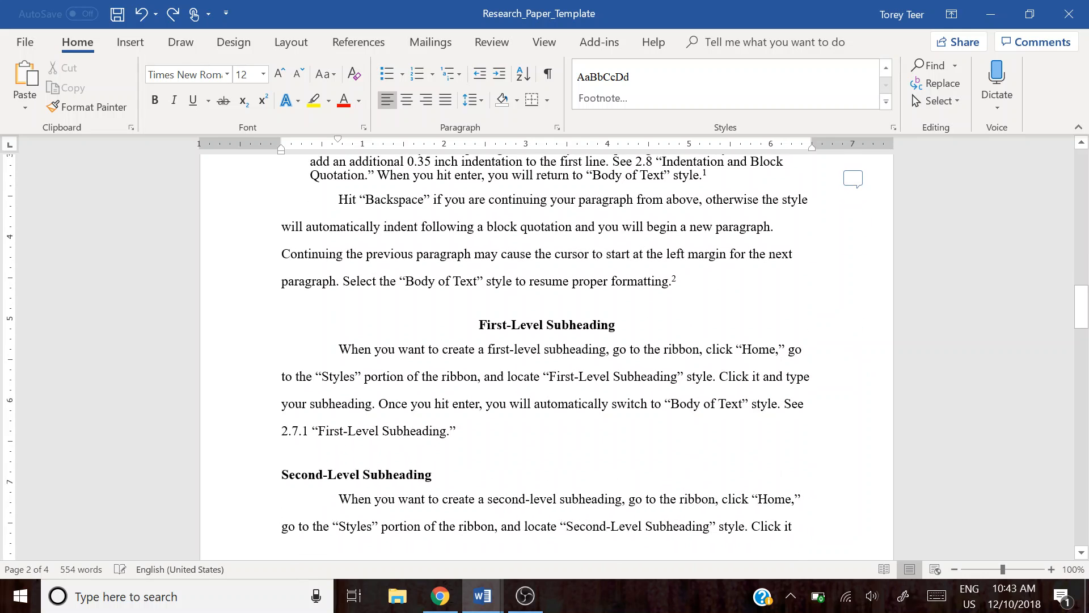
scroll(549, 335, "down", 10)
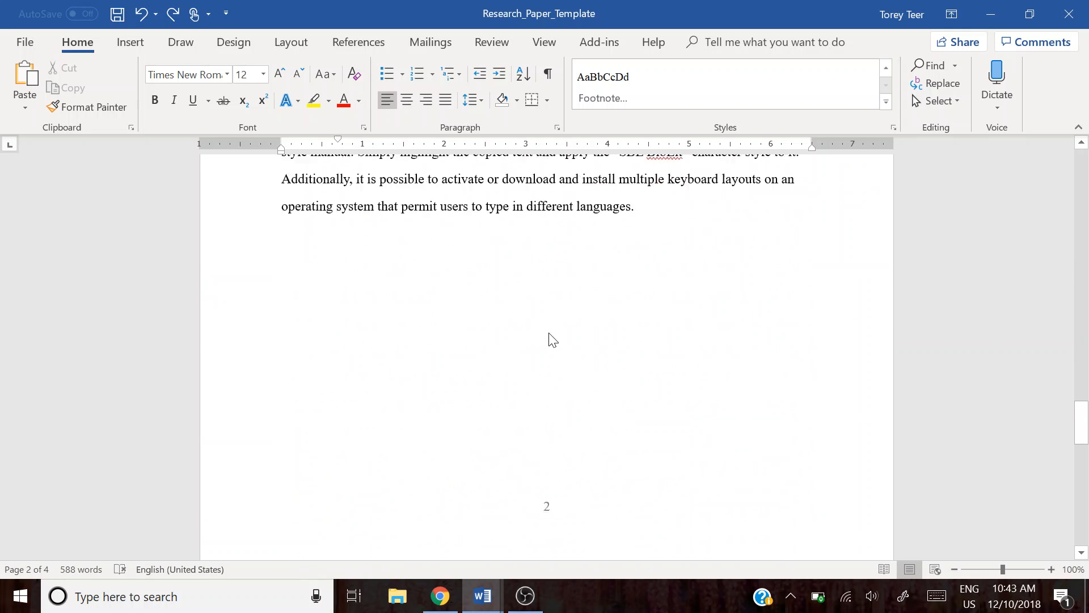
scroll(546, 341, "down", 4)
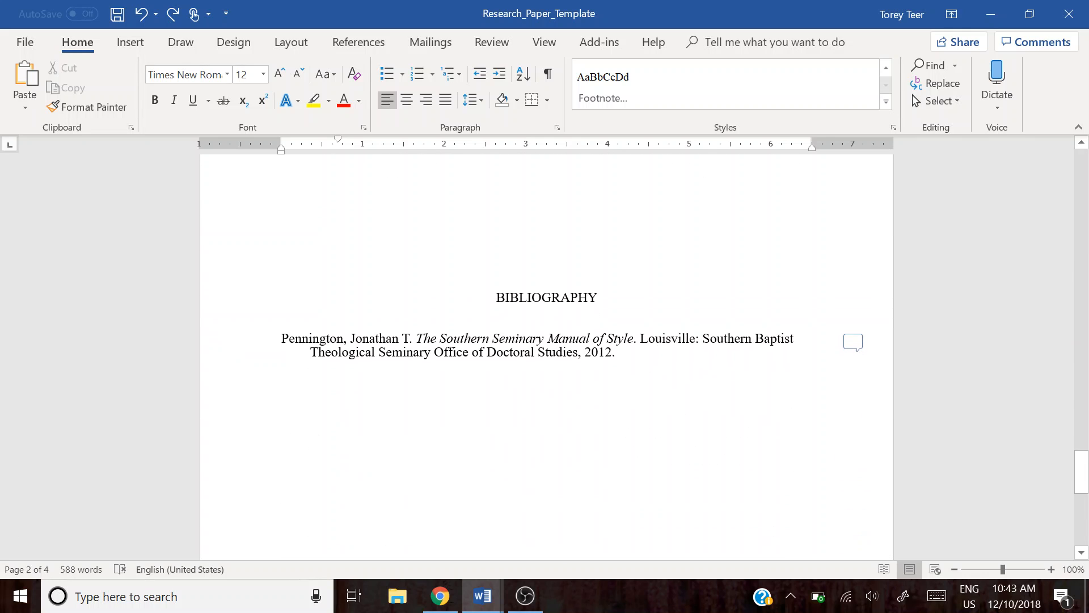
scroll(546, 340, "up", 2)
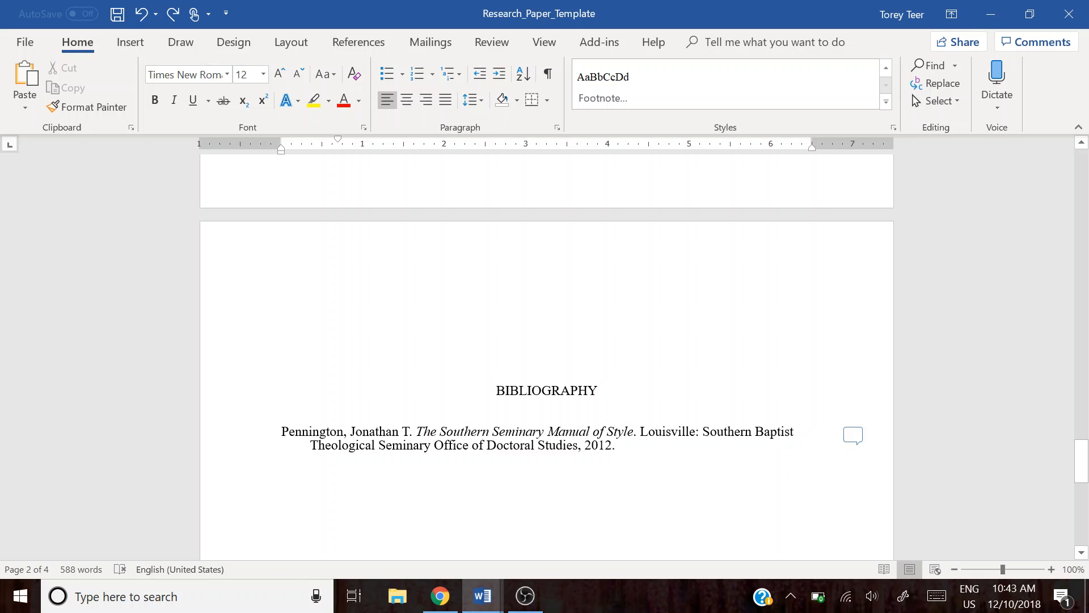
double_click(346, 266)
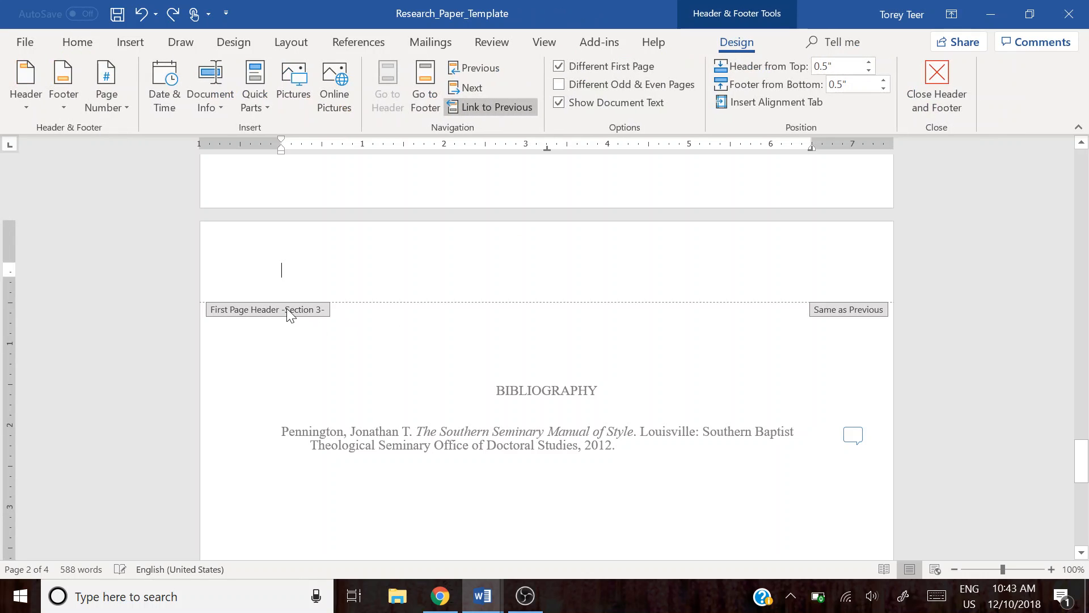
double_click(484, 343)
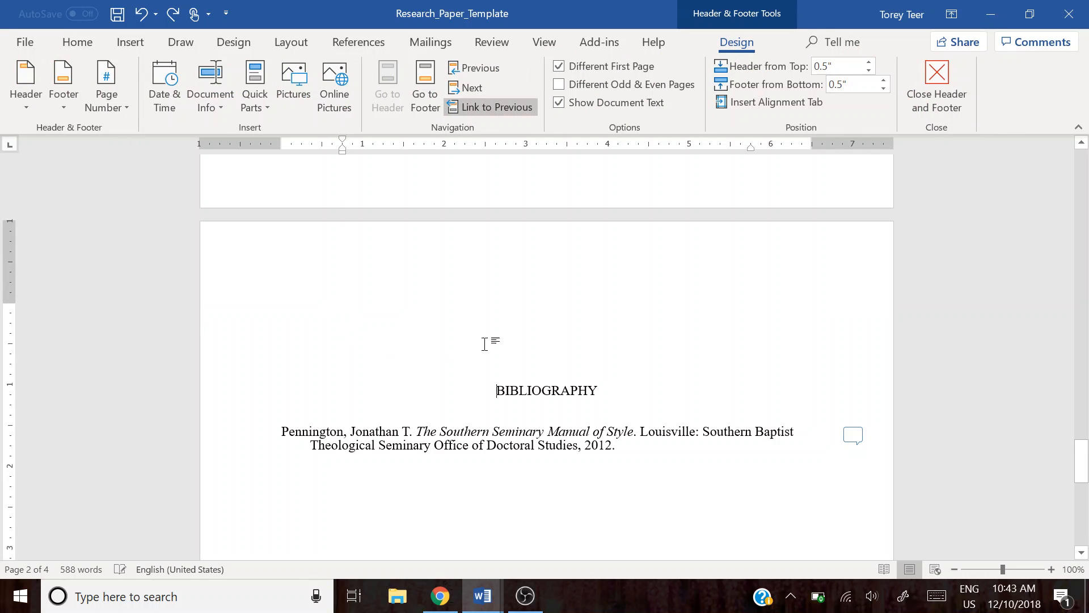
Step: Review the paragraph indentation and spacing settings of the BIBLIOGRAPHY heading without changing them
left_click(519, 391)
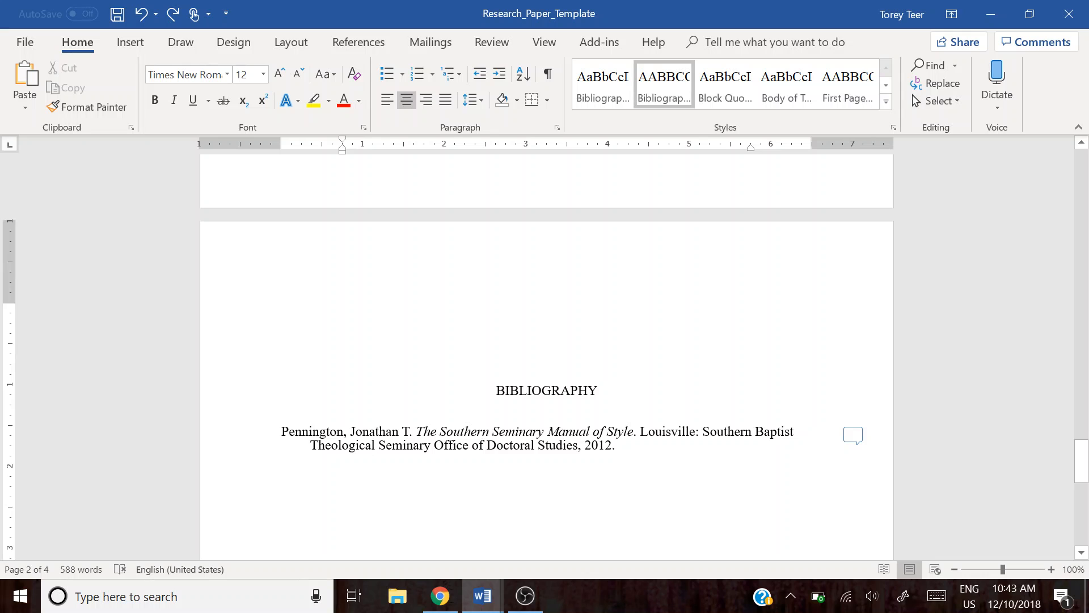
right_click(521, 397)
left_click(596, 272)
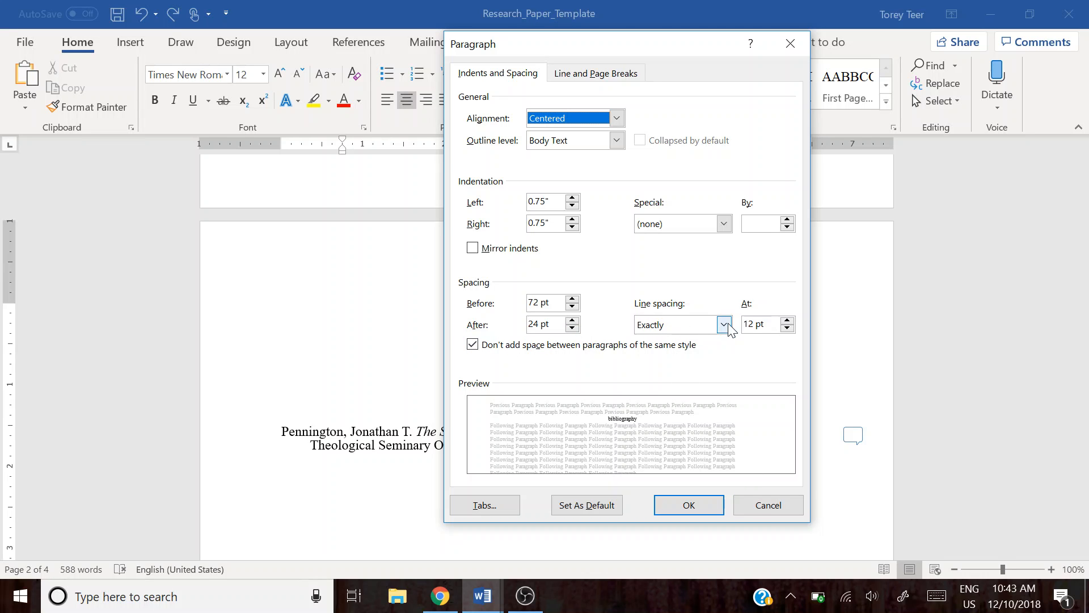
left_click(743, 508)
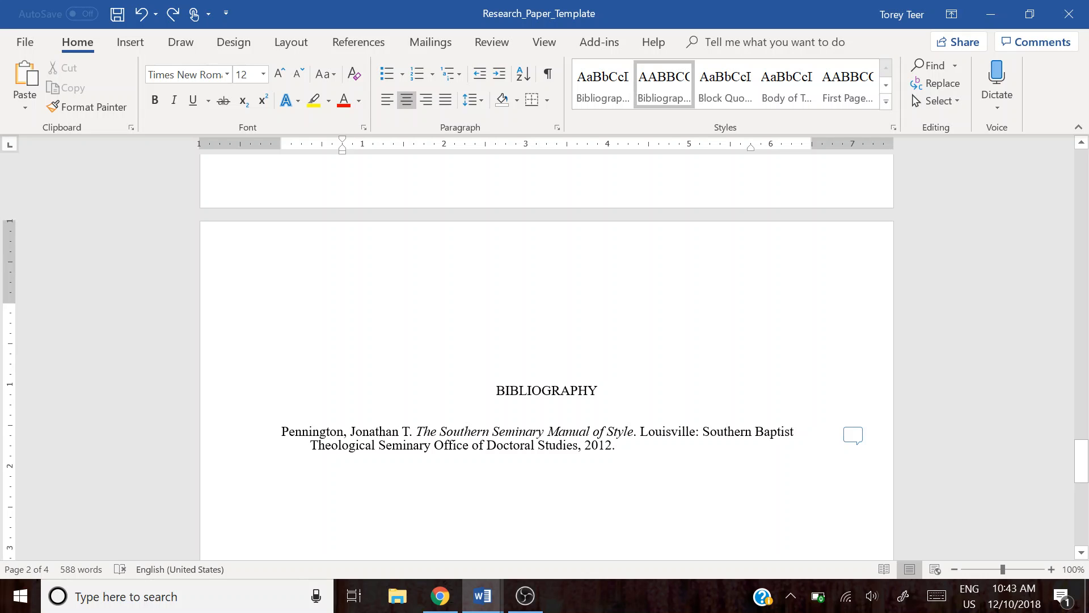
Step: Start a new bibliography entry below the existing one with the footnoted author's name, surname first
scroll(263, 348, "down", 3)
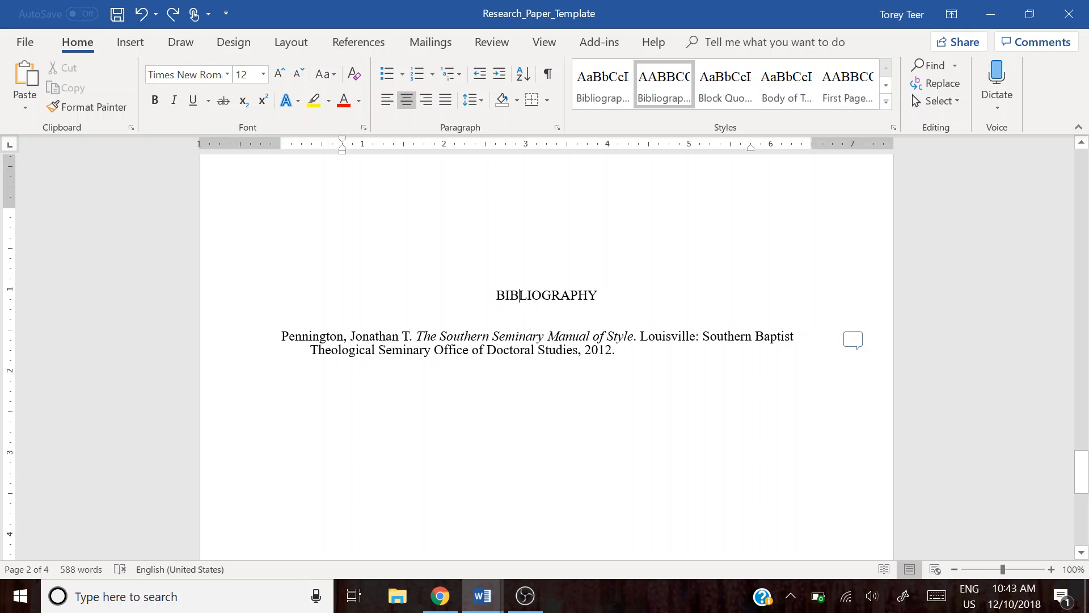
key("ctrl+End")
key("Return")
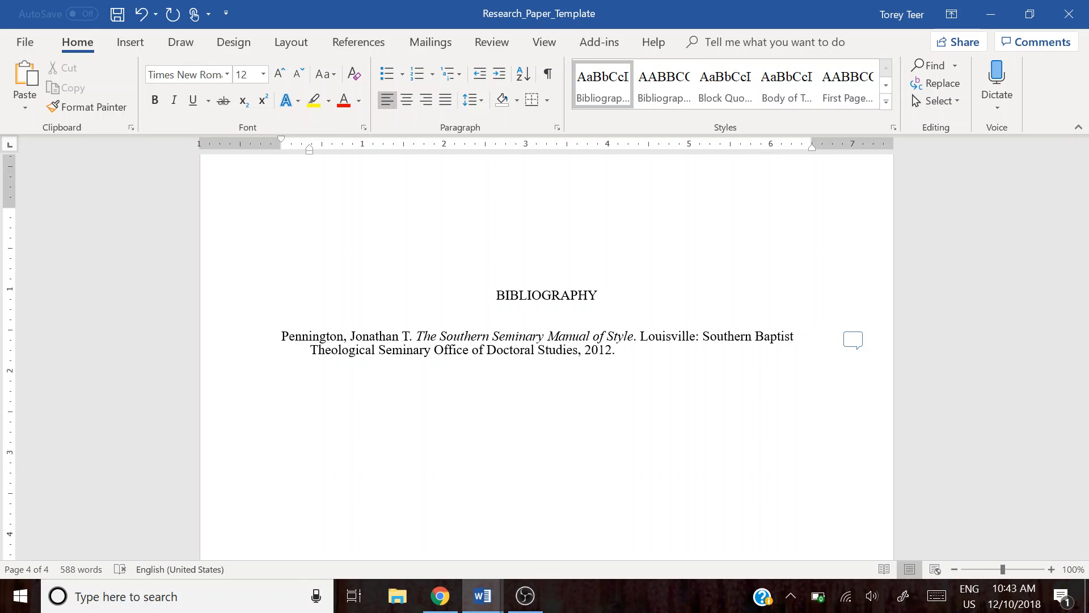
type("Gr")
key("BackSpace")
key("BackSpace")
type("Allison, Gregg R.")
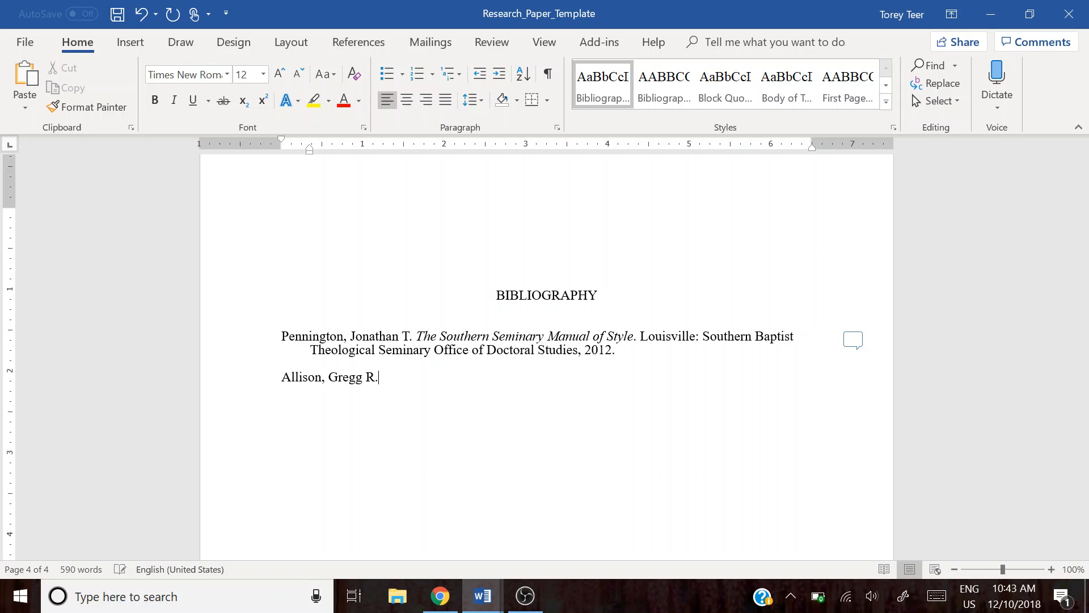
Step: Add the italic title "Historical Theology" to the new entry, followed by a non-italic period
key("ctrl+i")
type("Historical T")
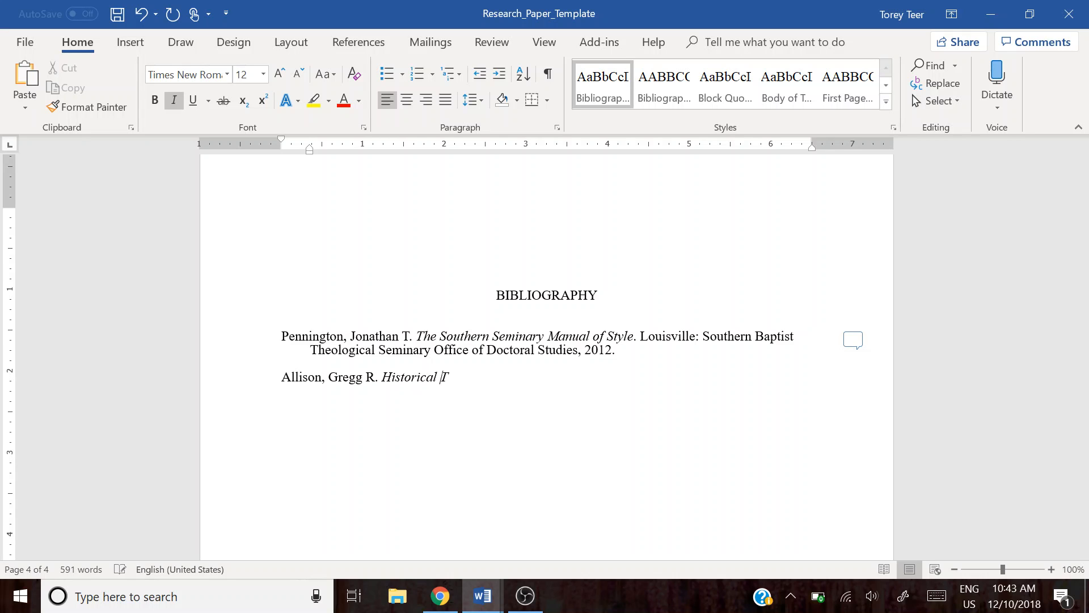
type("hoelogy")
key("BackSpace")
key("BackSpace")
key("BackSpace")
key("BackSpace")
key("BackSpace")
key("BackSpace")
type("eology")
key("ctrl+i")
type(". ")
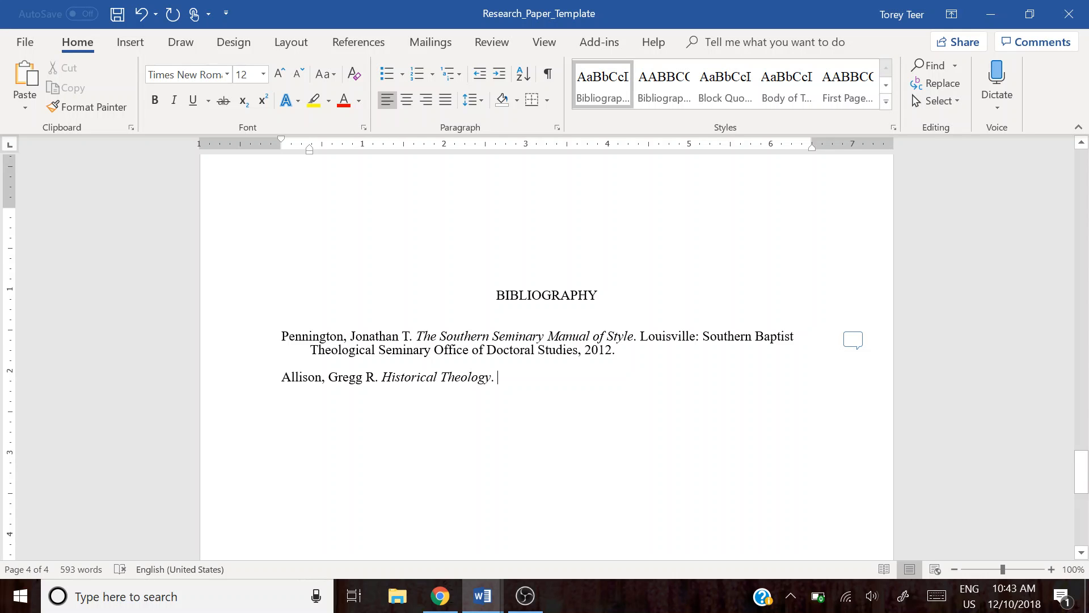
Step: Try filler text after the title until the entry wraps to a second line, testing the hanging indent, and undo it
type("Fsdf asdf asdfsadfsdf sd")
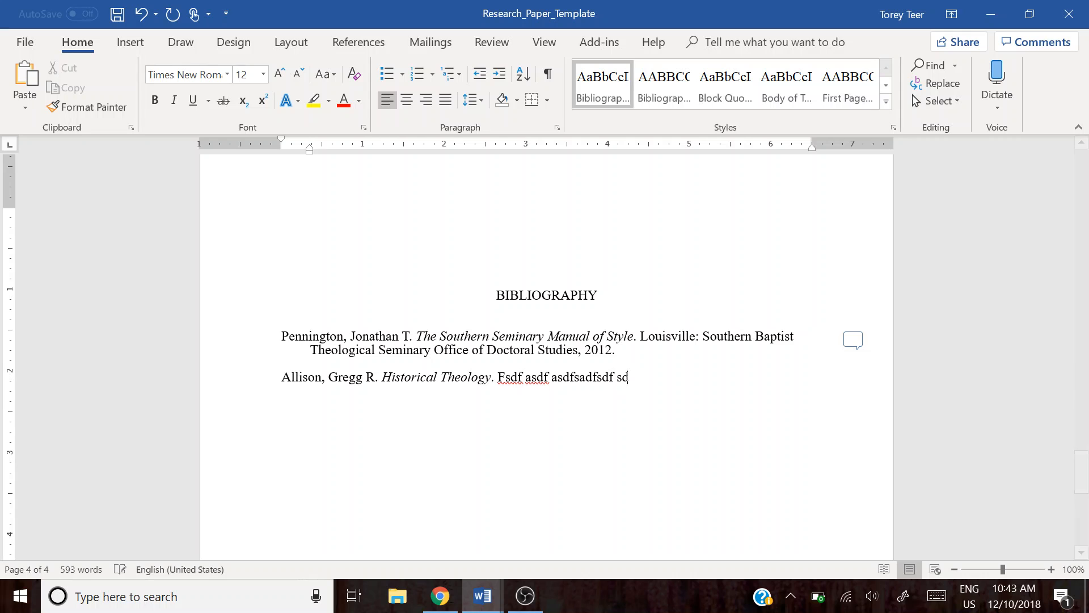
type("af sdf sdf sdf sadf sdf sdf sdf sdf sdf")
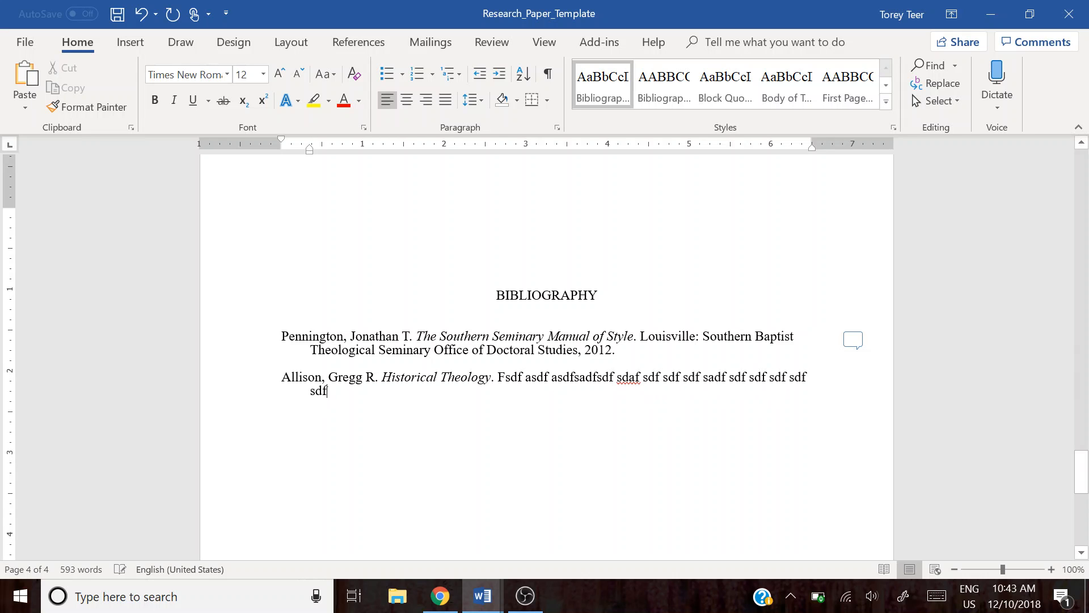
type(" sdf")
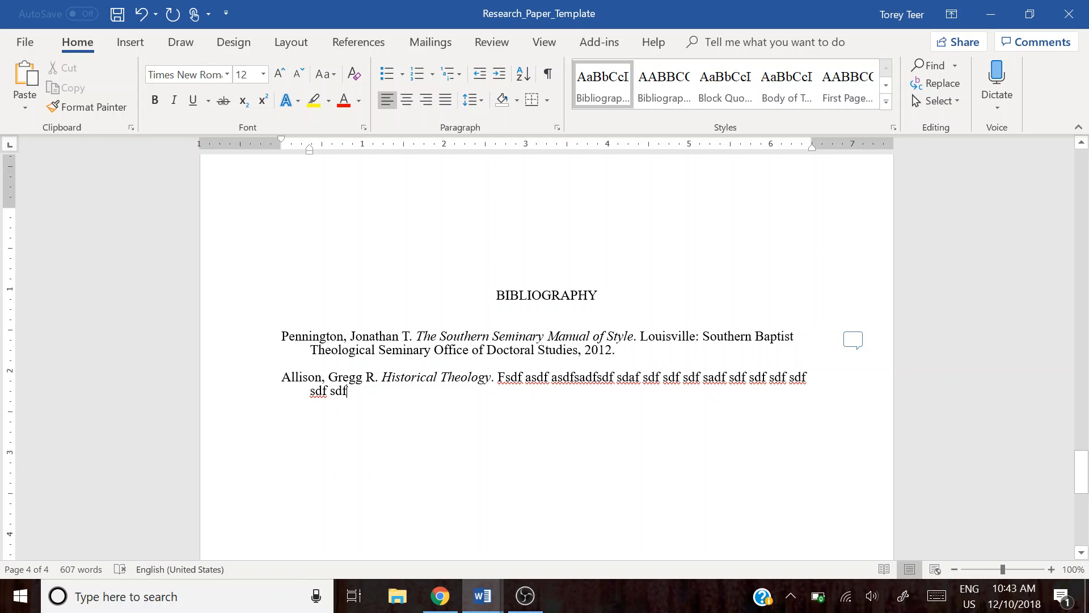
key("ctrl+z")
key("ctrl+z")
key("ctrl+z")
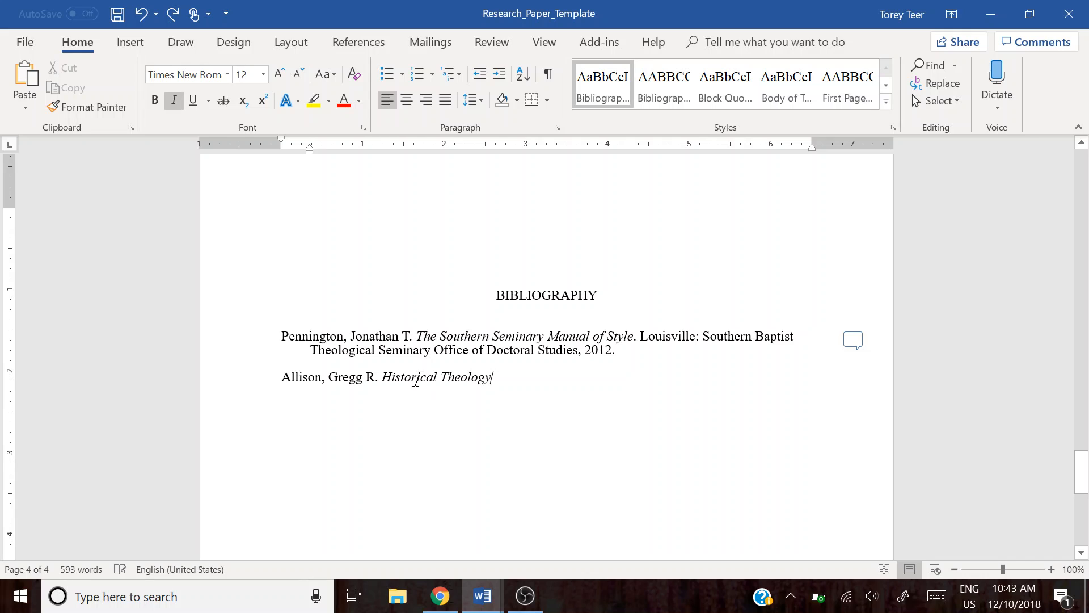
Step: Review the paragraph indentation and spacing settings of "The Southern Seminary Manual of Style" bibliography entry without changing them
left_click(573, 337)
left_click_drag(285, 332, 614, 358)
left_click(529, 383)
right_click(362, 337)
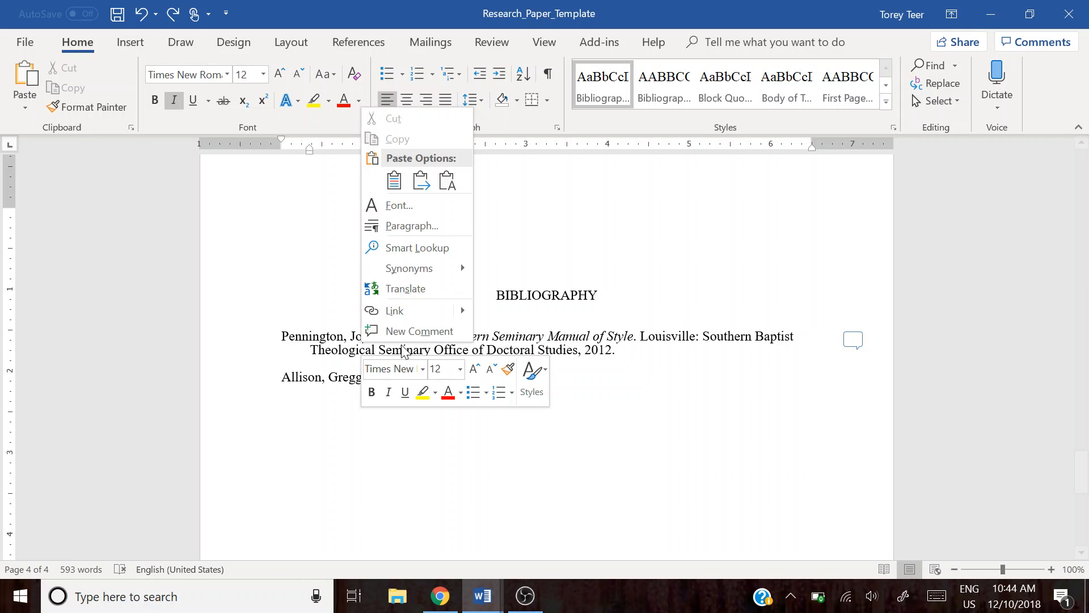
left_click(420, 246)
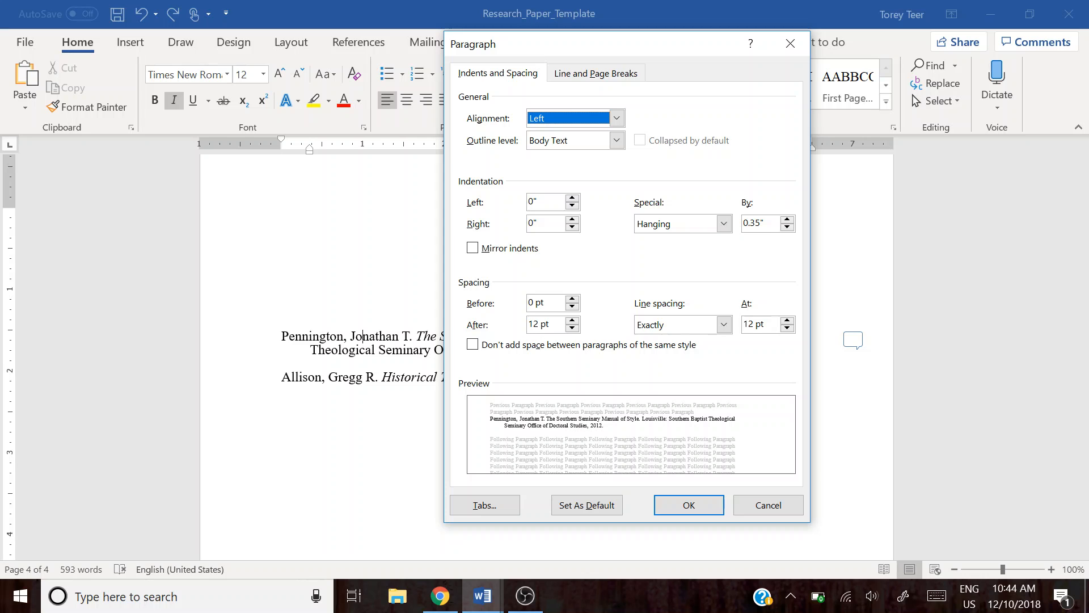
left_click(737, 503)
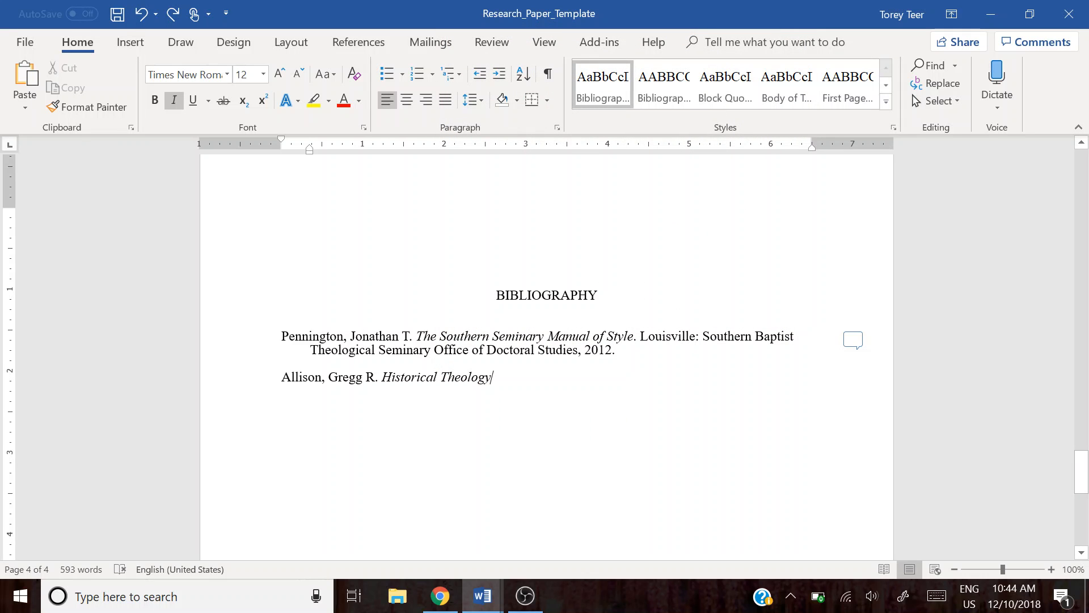
Step: End the "Historical Theology" title with a period and add the placeholder text "fdfdfdf" as a separate bibliography entry below it
type(".")
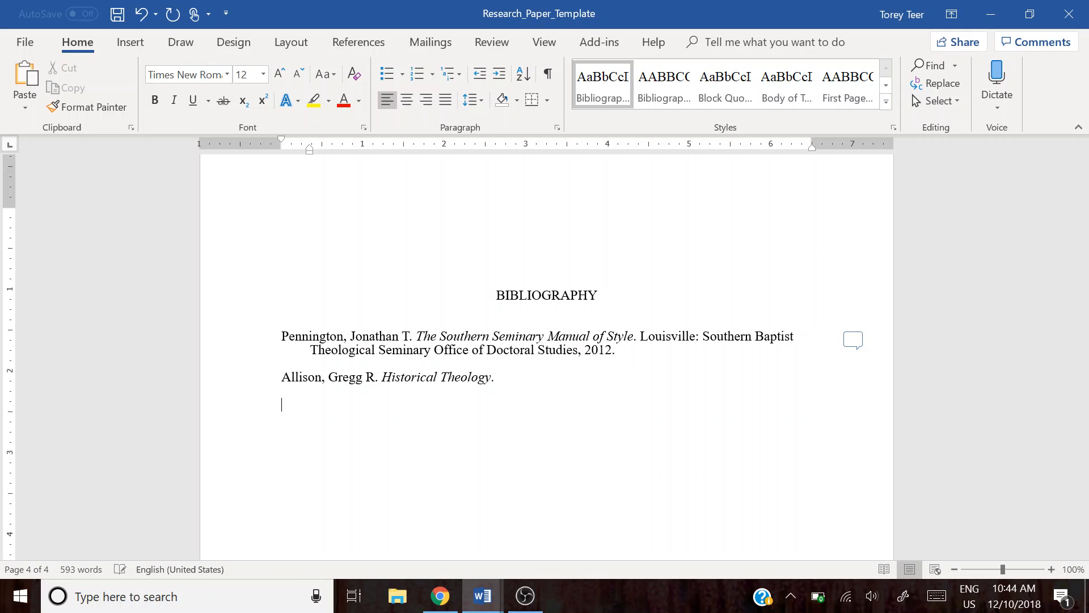
type("fdfdfdf")
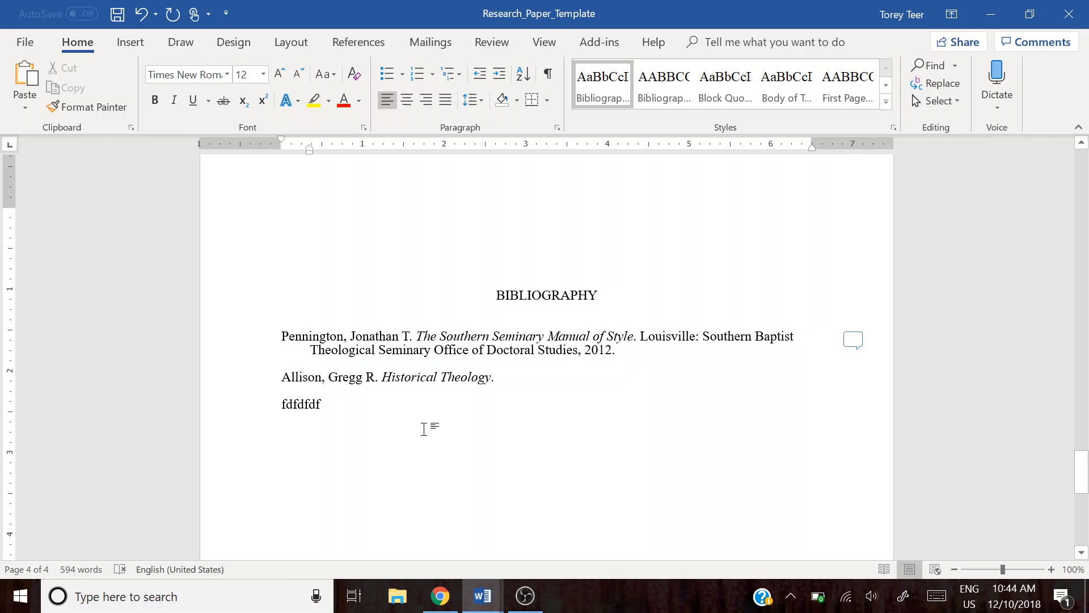
scroll(454, 429, "down", 3)
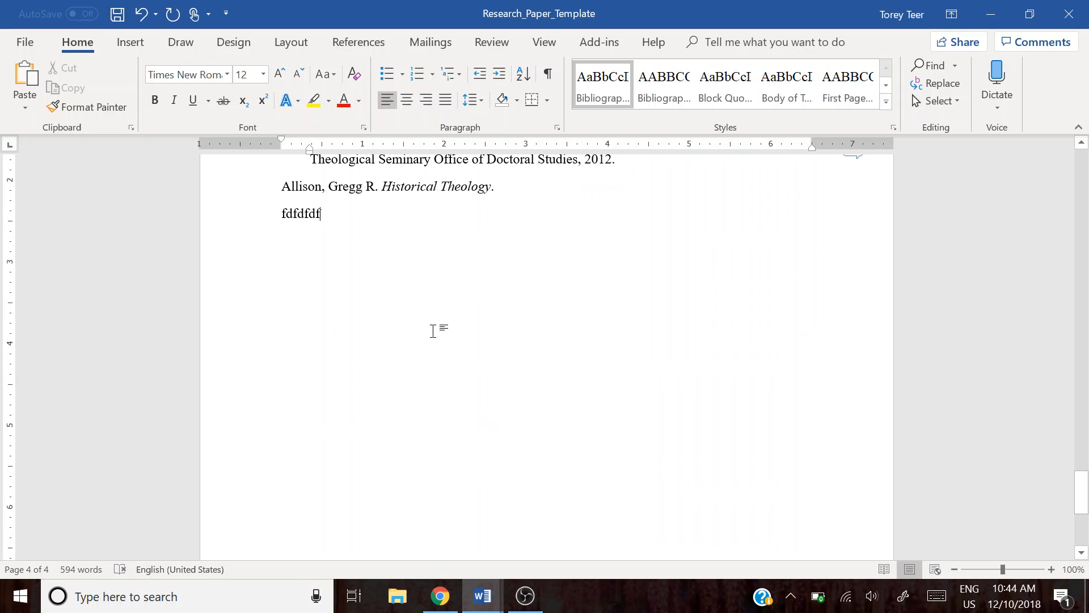
scroll(433, 331, "down", 2)
Step: Compare the template's title page and first page of text with those of the Format_Example document, including the opening paragraph's indentation
scroll(433, 331, "up", 15)
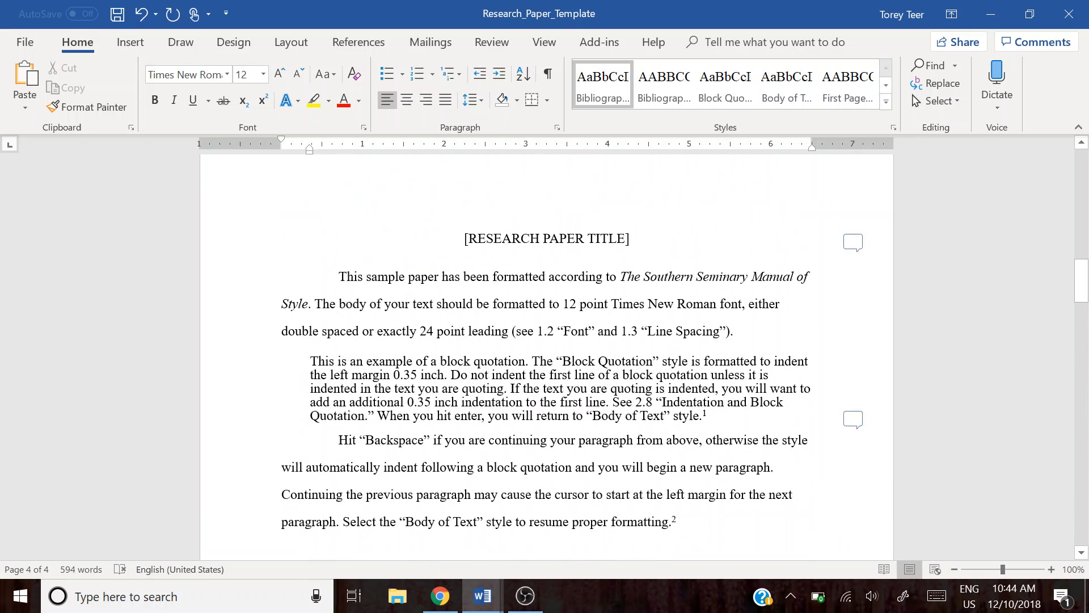
scroll(546, 341, "up", 10)
scroll(546, 340, "down", 4)
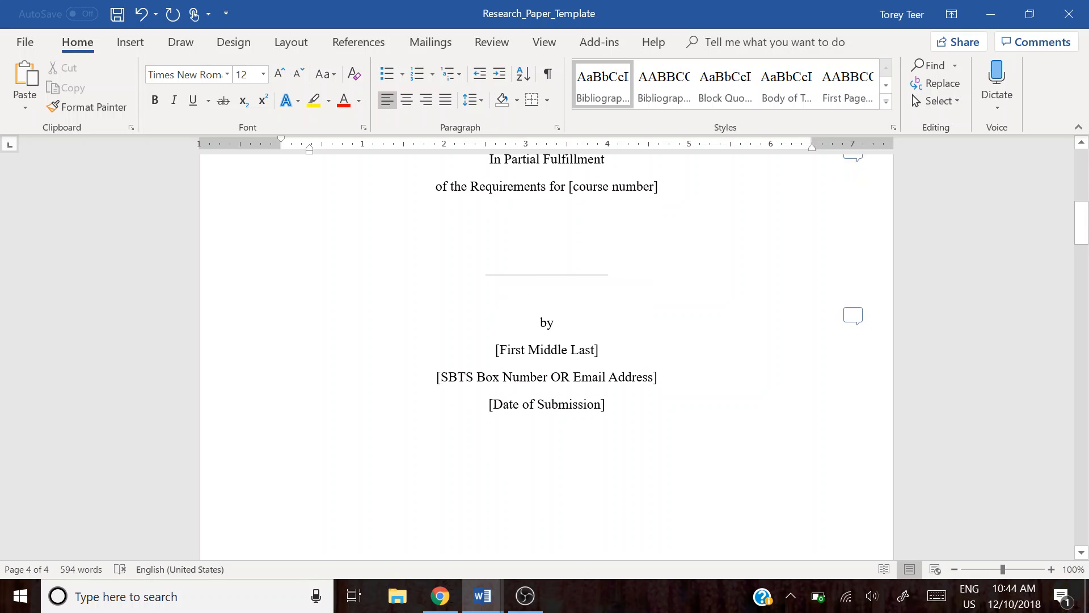
scroll(546, 340, "down", 6)
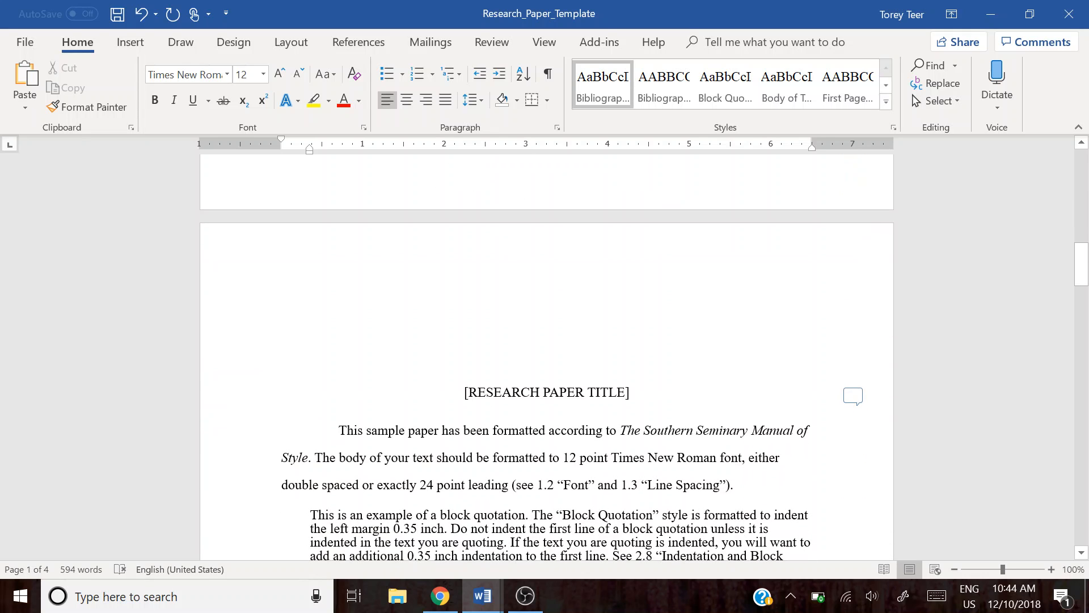
key("alt+Tab")
key("alt+Tab")
key("alt+Tab")
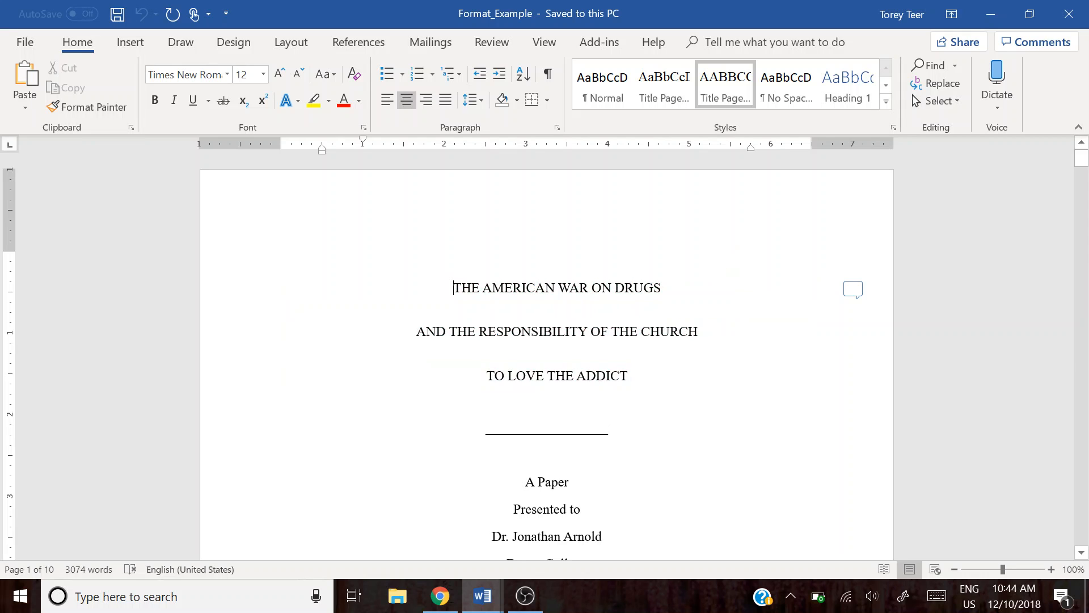
scroll(547, 363, "down", 8)
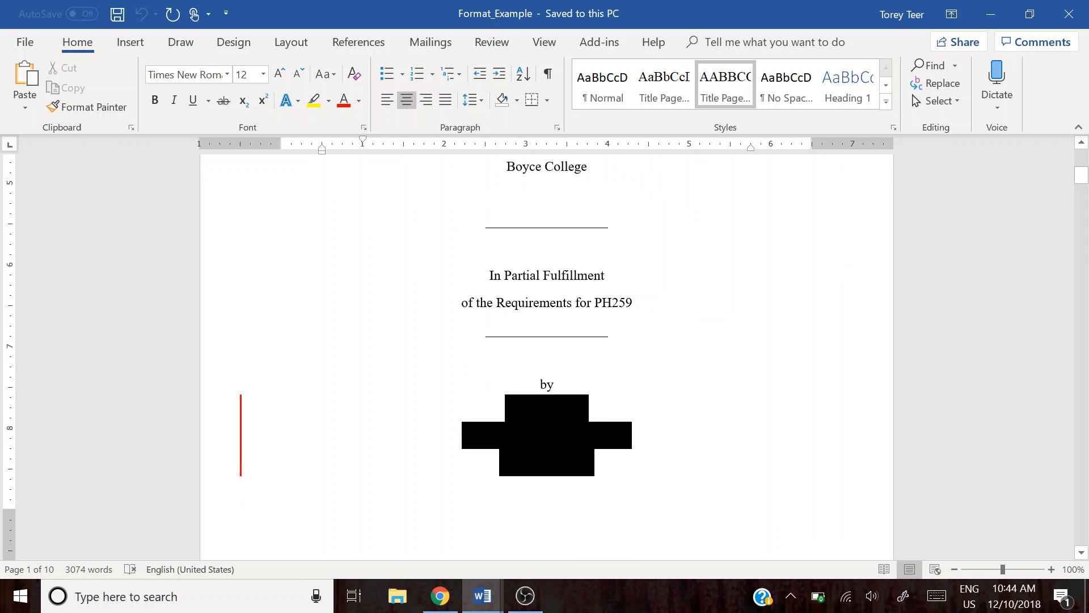
scroll(547, 363, "down", 3)
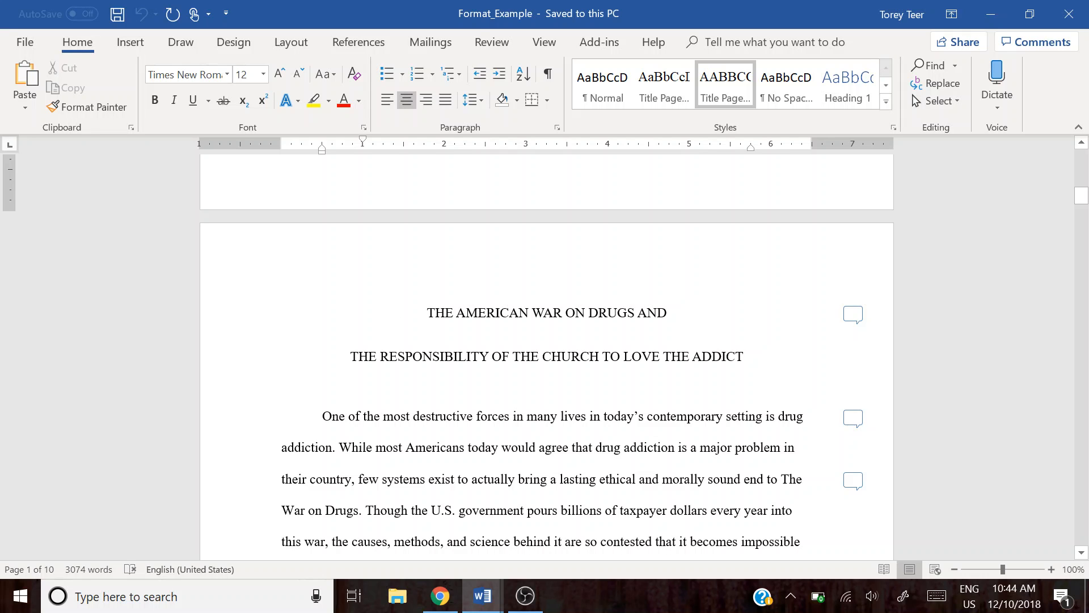
scroll(547, 363, "down", 2)
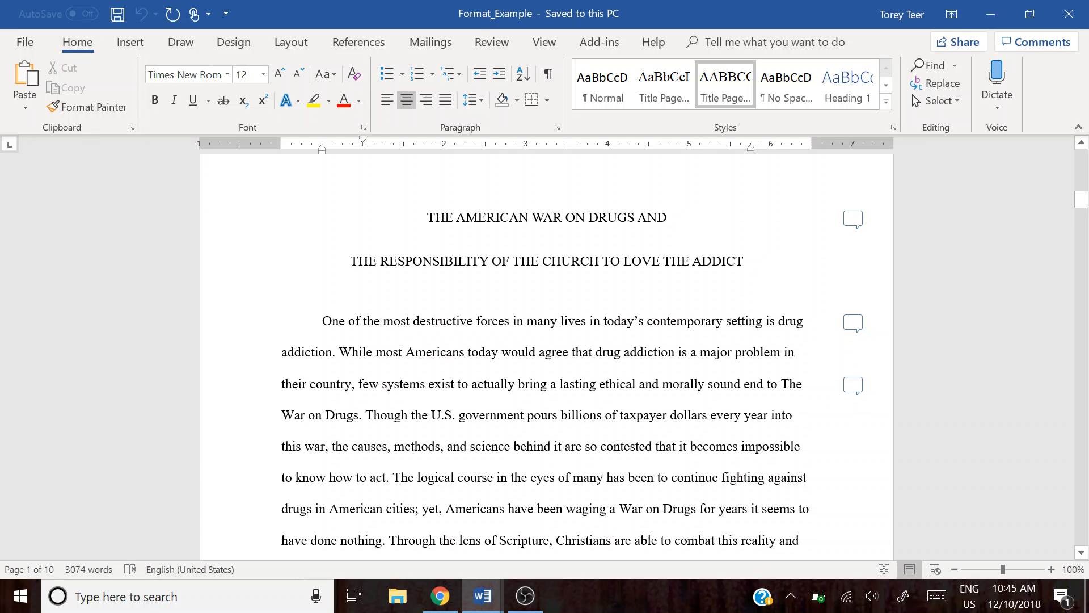
left_click(322, 322)
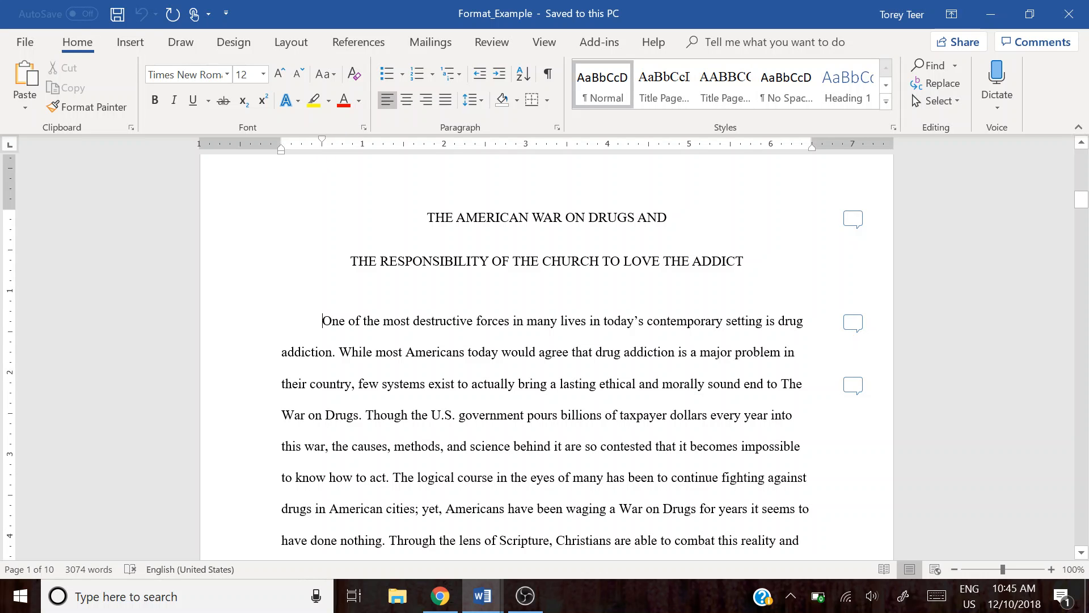
Step: Examine the Format_Example body text and the indentation of the block quotation and footnotes on page 3
scroll(546, 363, "down", 2)
scroll(547, 363, "down", 4)
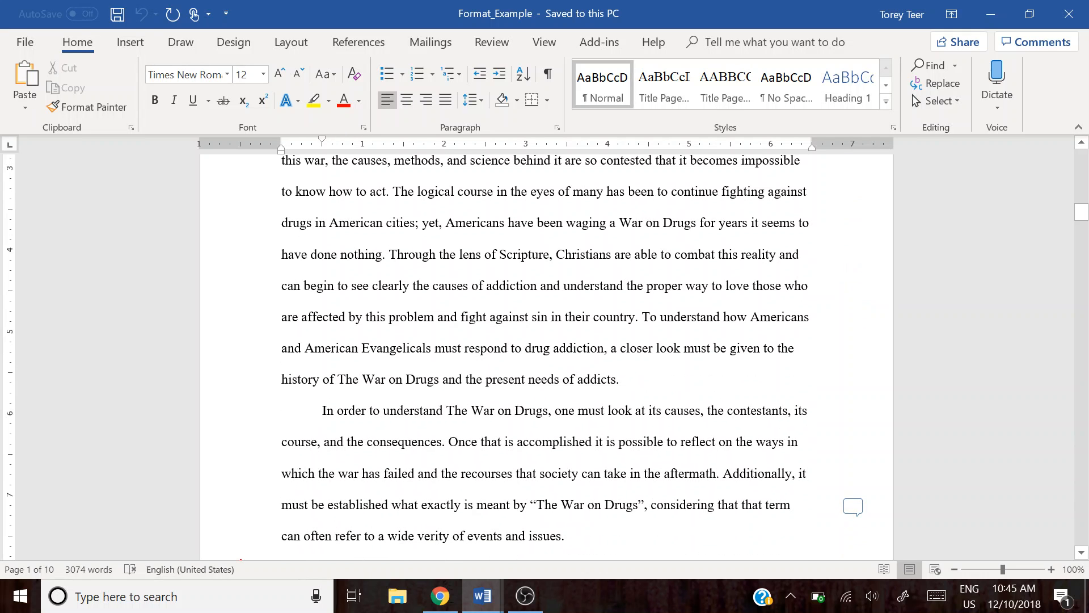
scroll(547, 363, "down", 4)
scroll(547, 363, "down", 16)
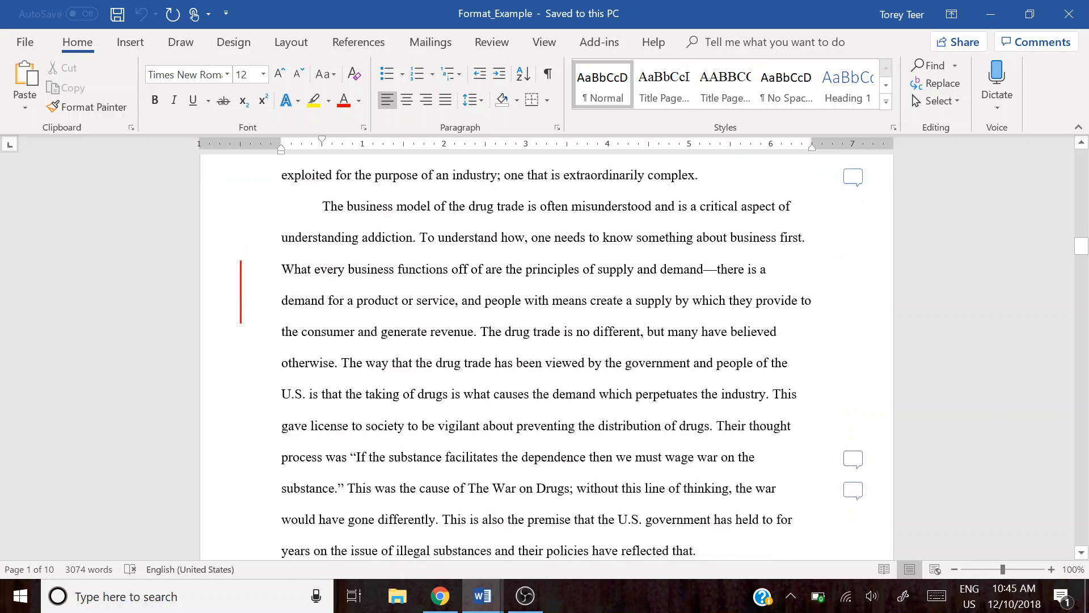
scroll(547, 363, "down", 4)
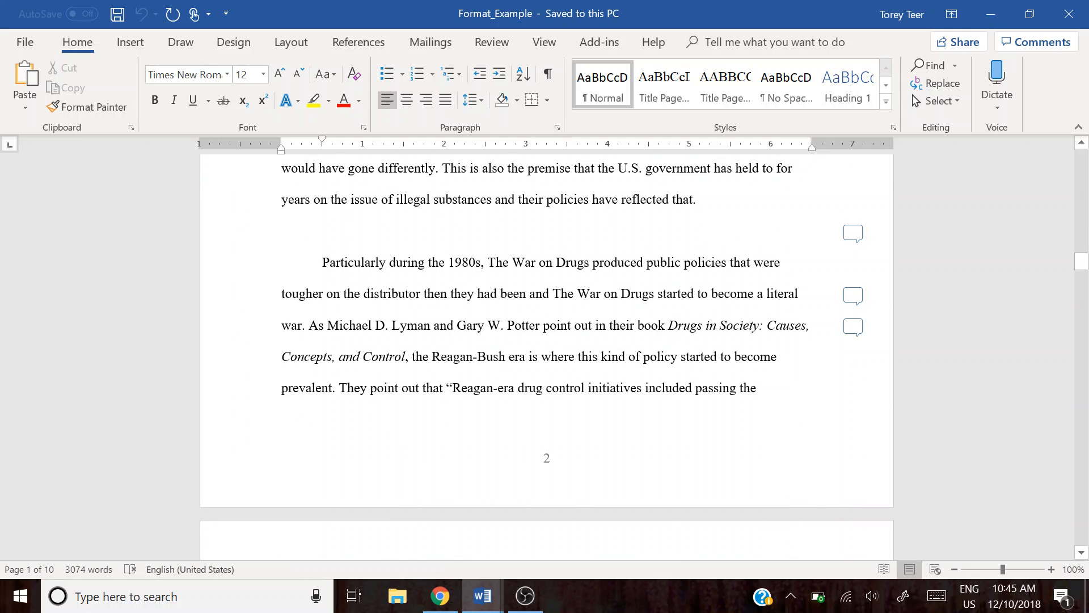
scroll(546, 363, "down", 6)
scroll(547, 363, "up", 20)
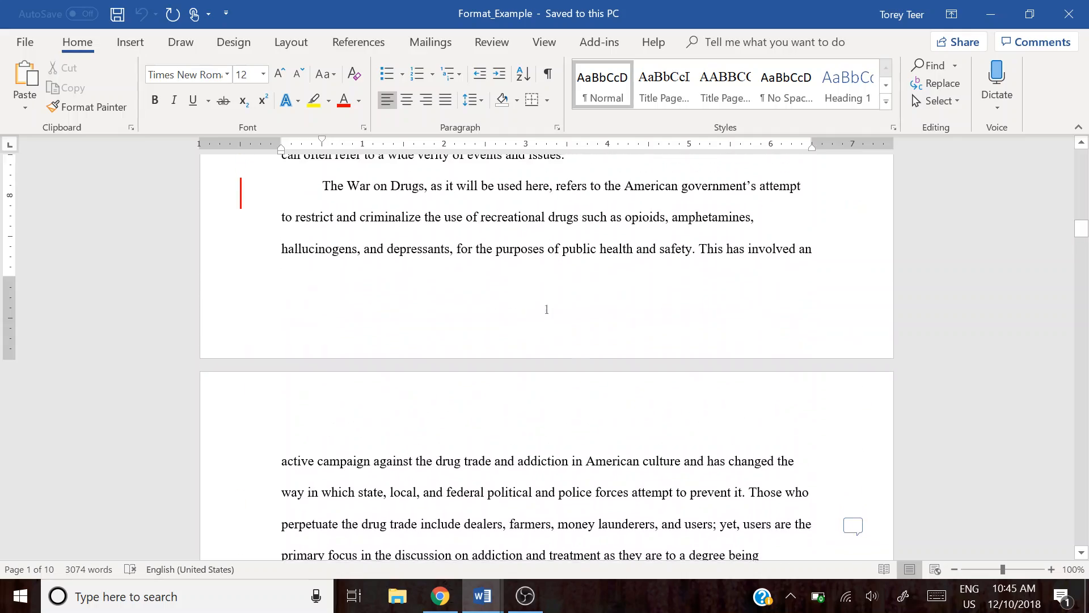
scroll(547, 363, "down", 20)
scroll(546, 356, "down", 3)
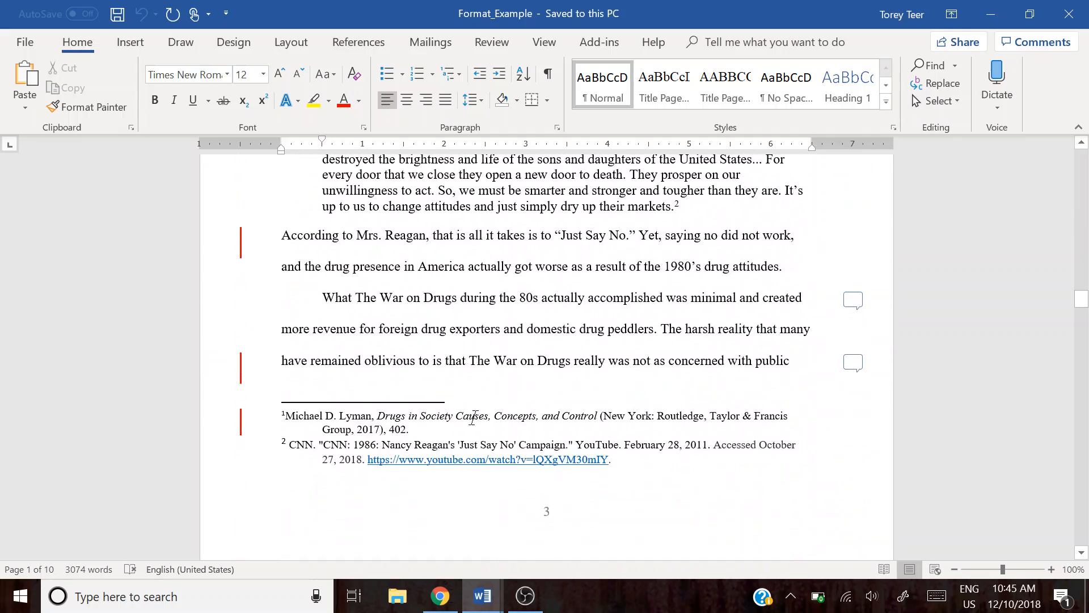
scroll(547, 356, "up", 2)
scroll(547, 356, "down", 2)
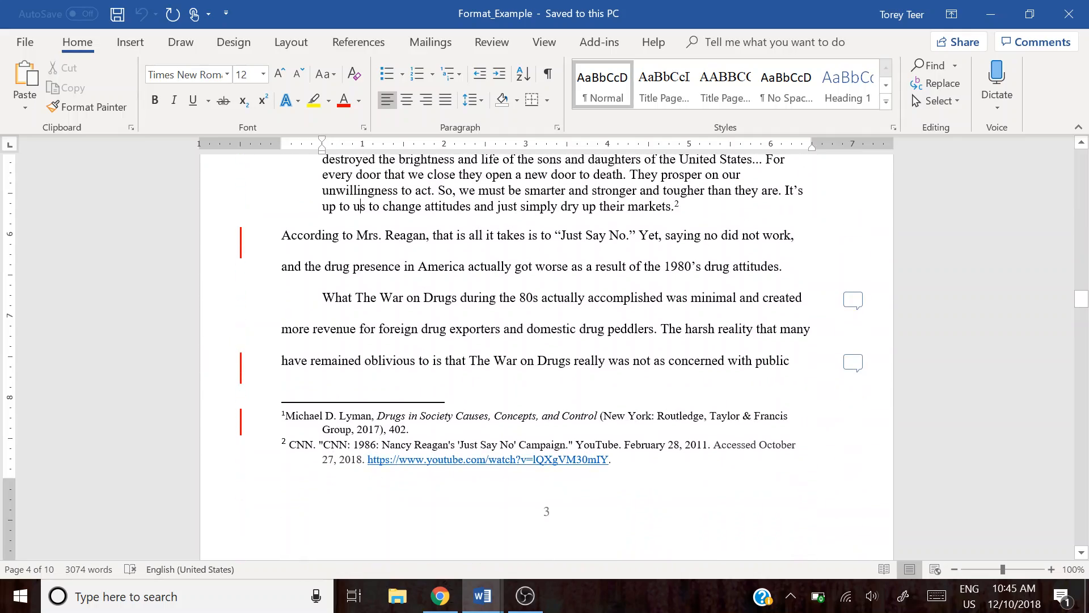
scroll(546, 356, "up", 3)
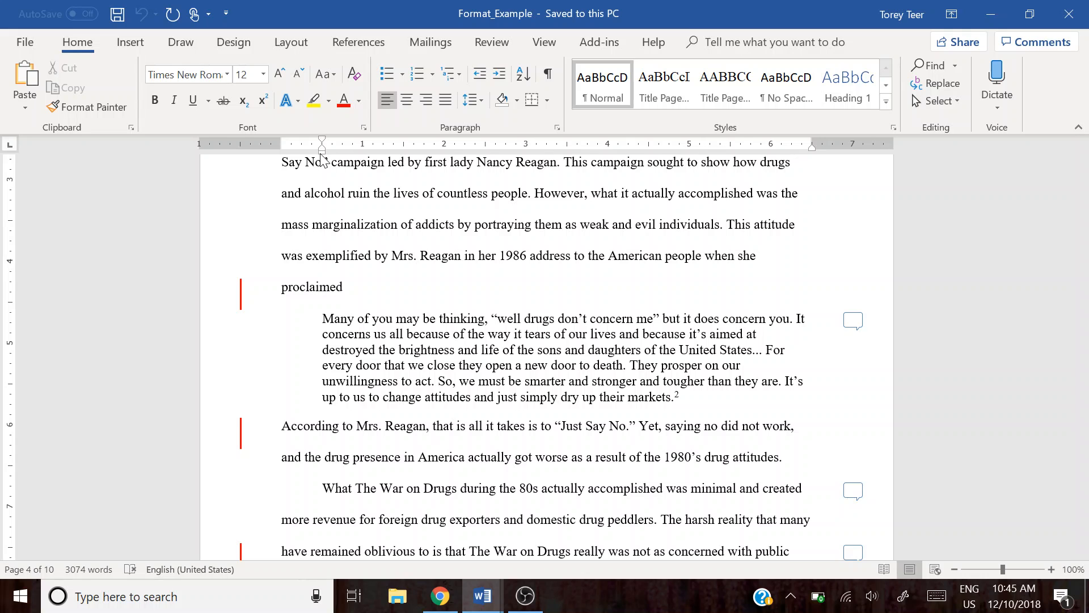
scroll(546, 356, "down", 6)
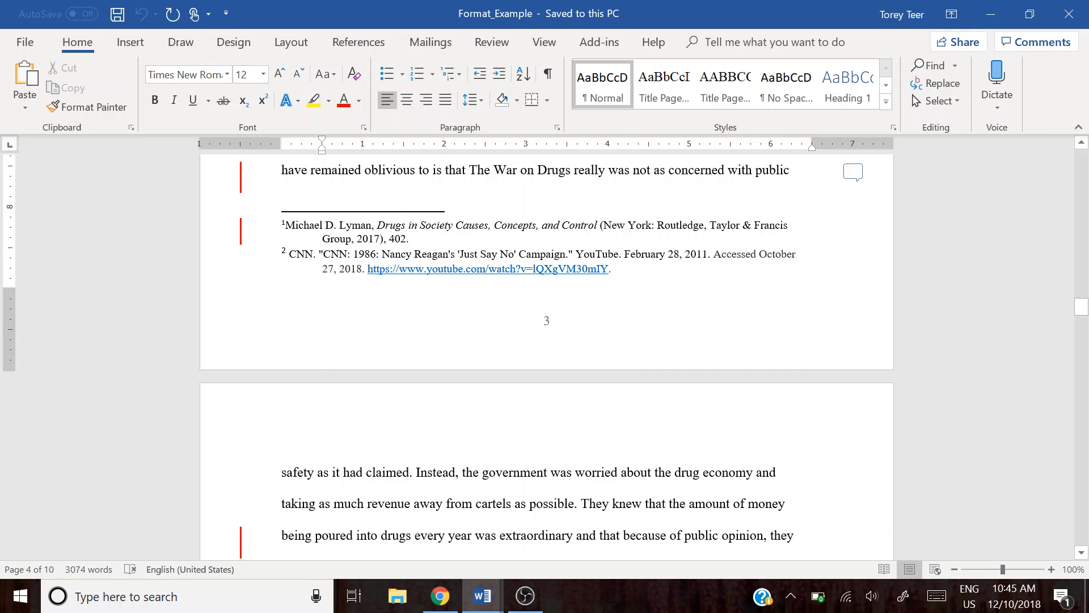
left_click(282, 225)
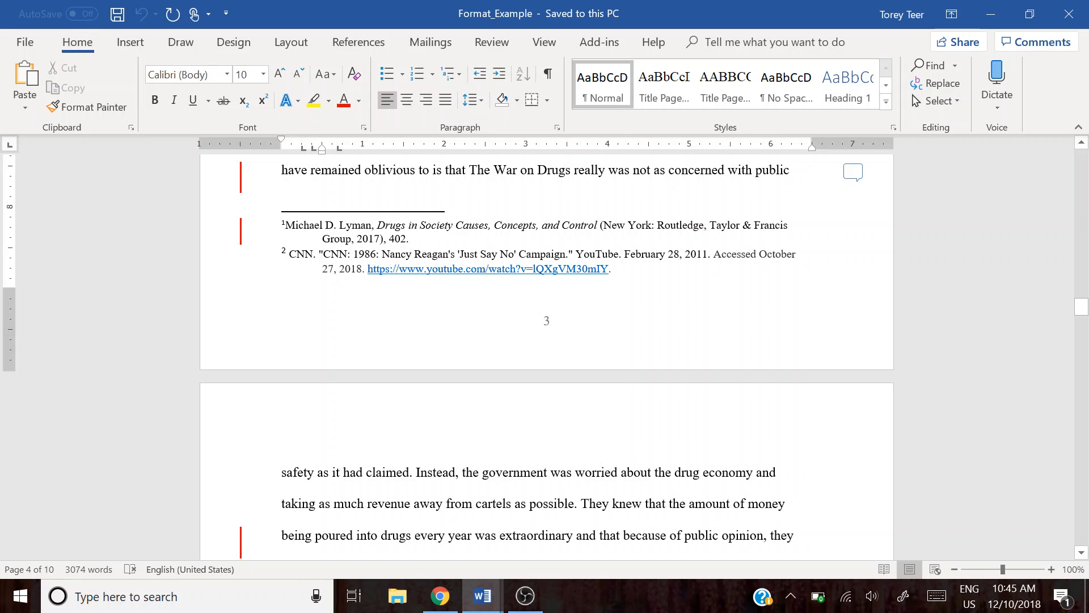
Step: Recheck the title page and first page of text in Format_Example against the research paper title page of Research_Paper_Template
scroll(545, 357, "down", 5)
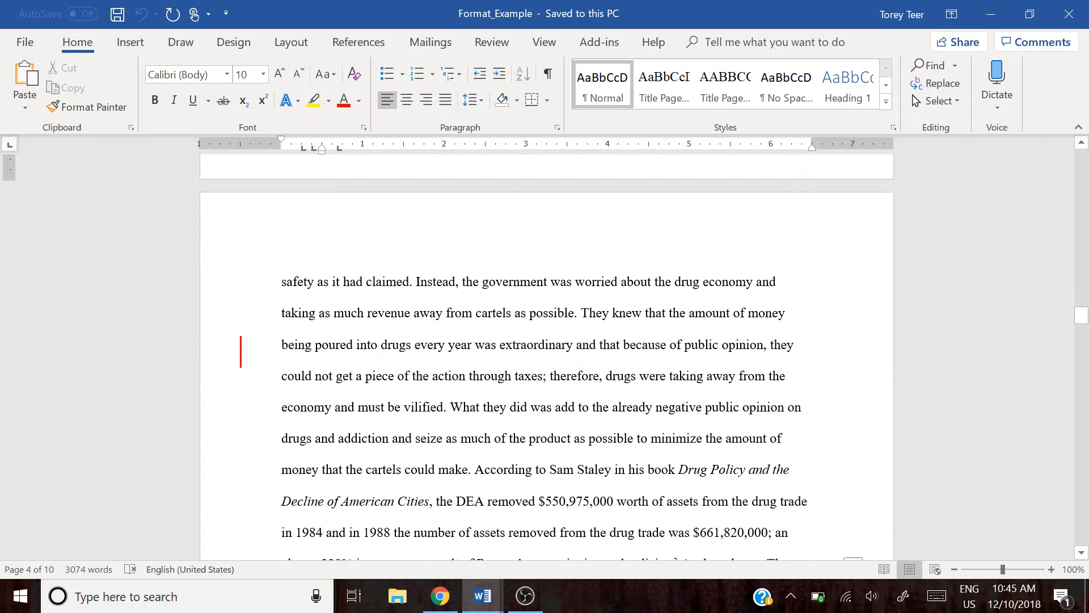
scroll(544, 357, "up", 15)
scroll(544, 357, "up", 15)
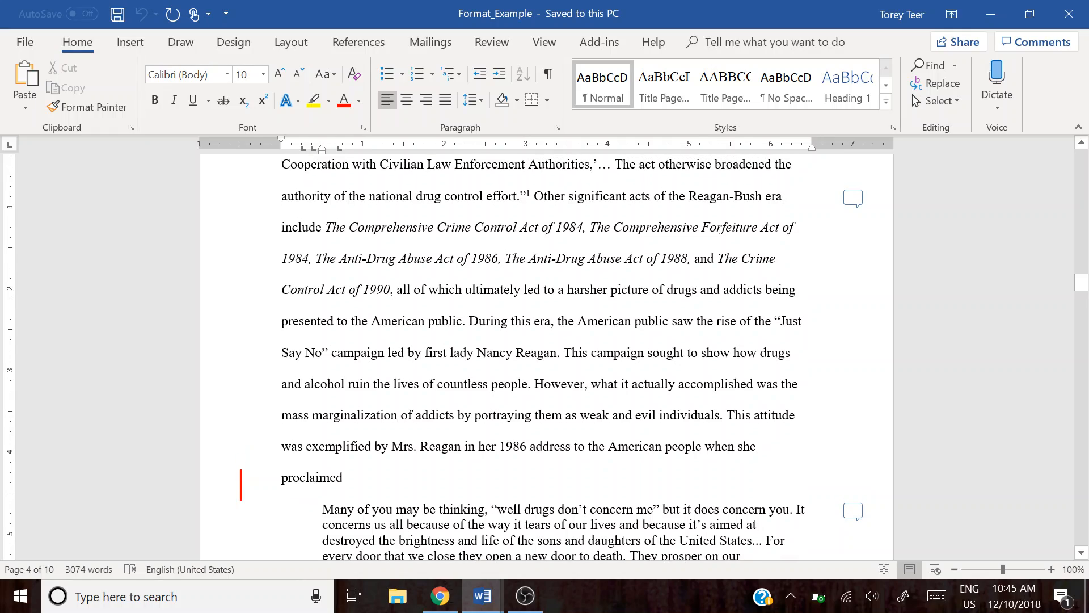
scroll(544, 357, "up", 10)
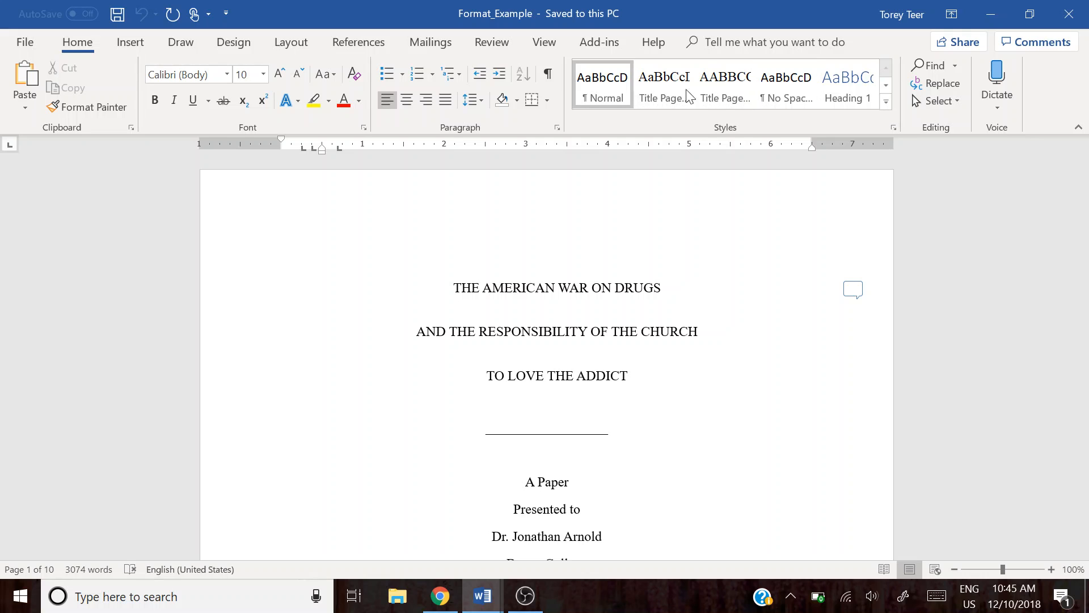
mouse_move(533, 375)
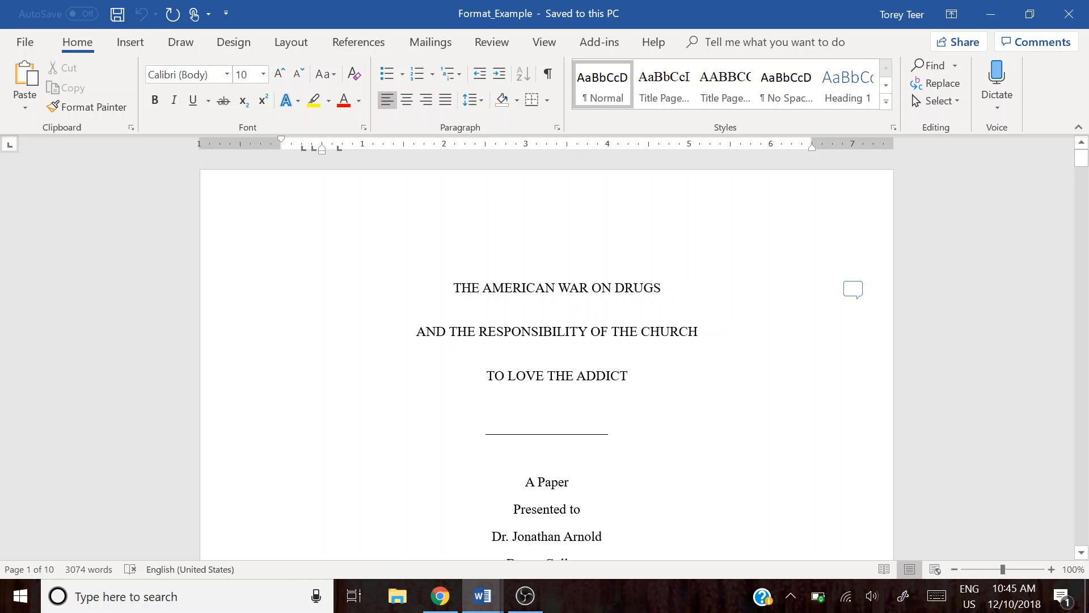
scroll(546, 363, "down", 15)
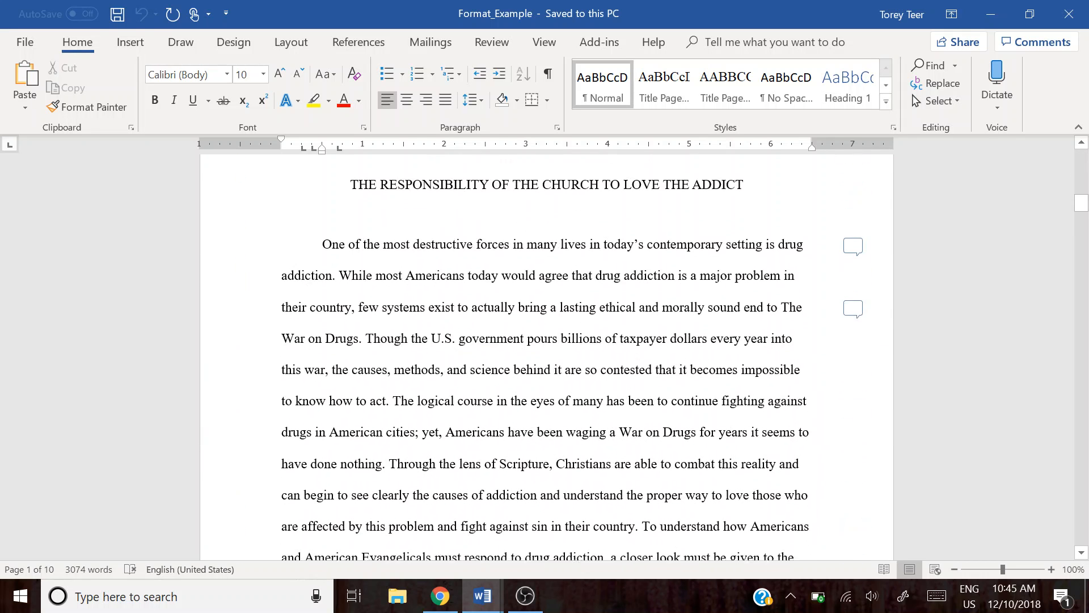
scroll(572, 361, "down", 1)
key("alt+Tab")
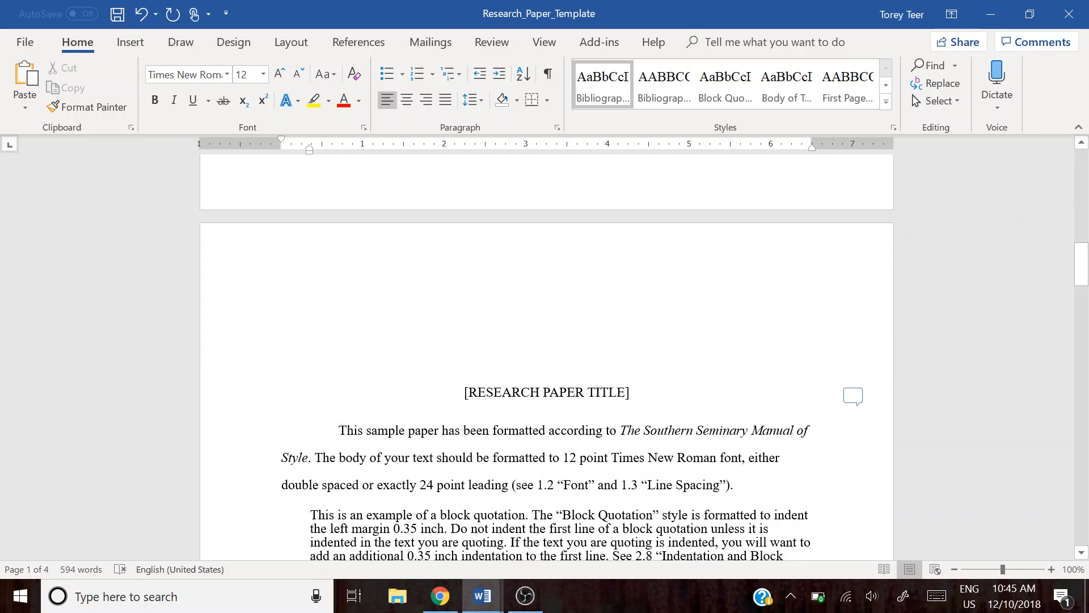
mouse_move(546, 392)
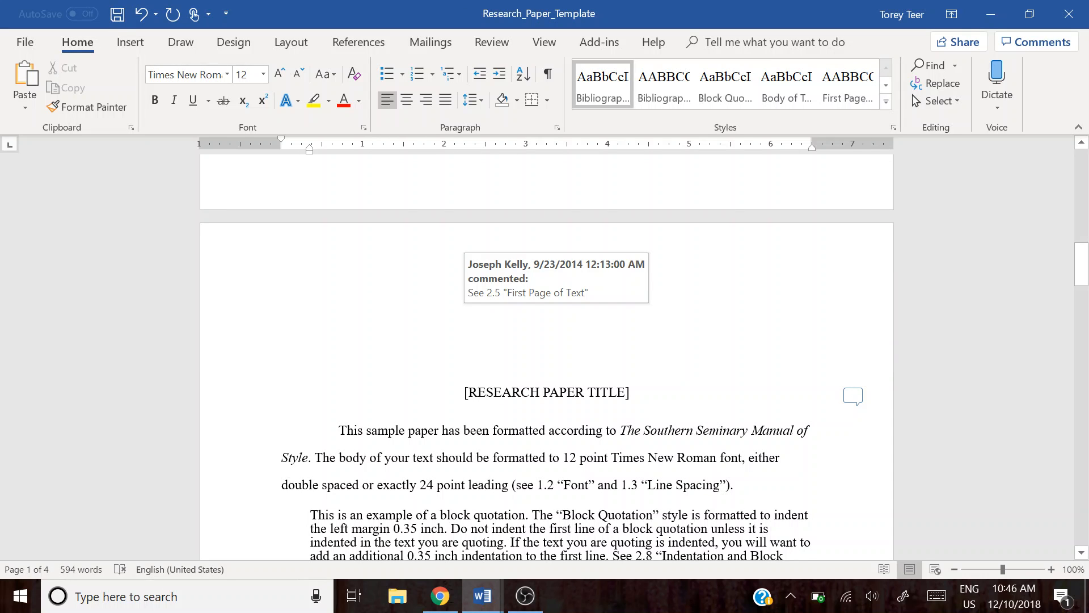
Step: Switch to the Research_Paper_Example_WC document and review its title page, first page, subheadings and footnotes, returning to the title page
key("alt+Tab")
key("Tab")
key("Tab")
key("Tab")
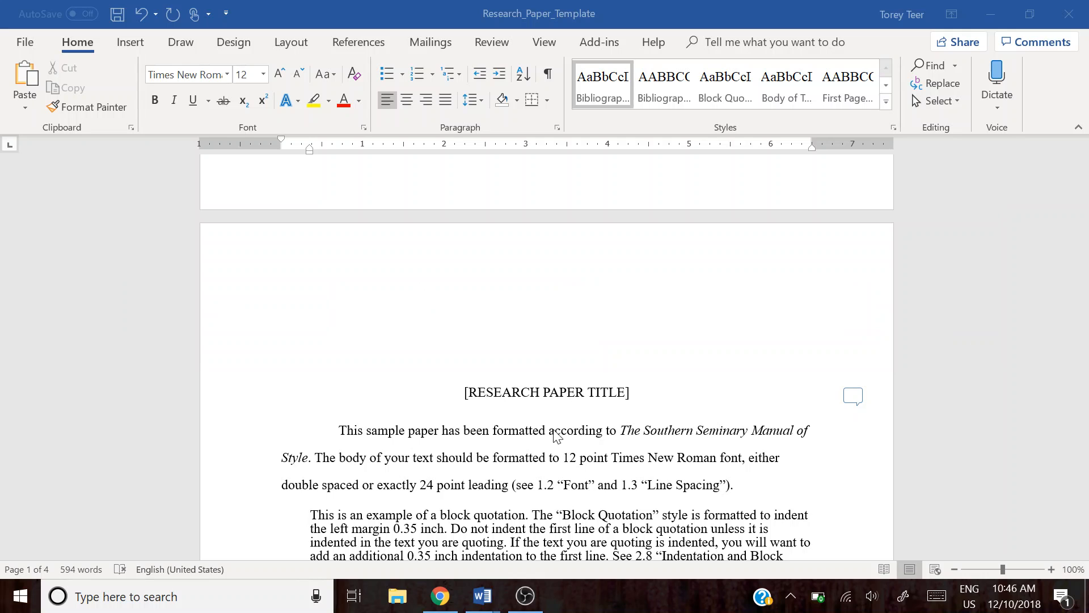
scroll(546, 357, "down", 2)
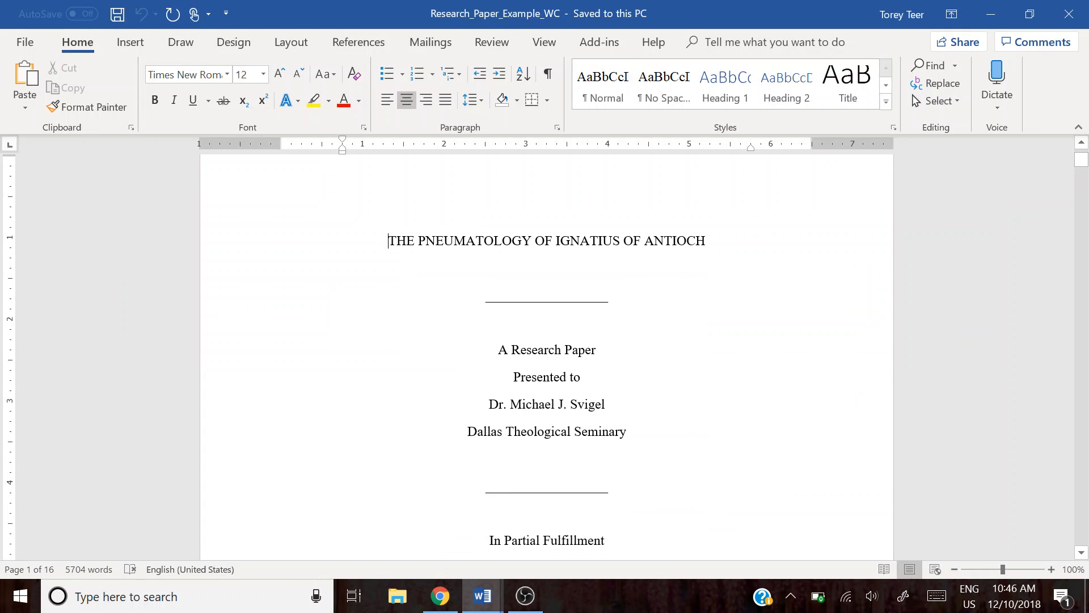
scroll(546, 357, "up", 2)
scroll(546, 357, "down", 6)
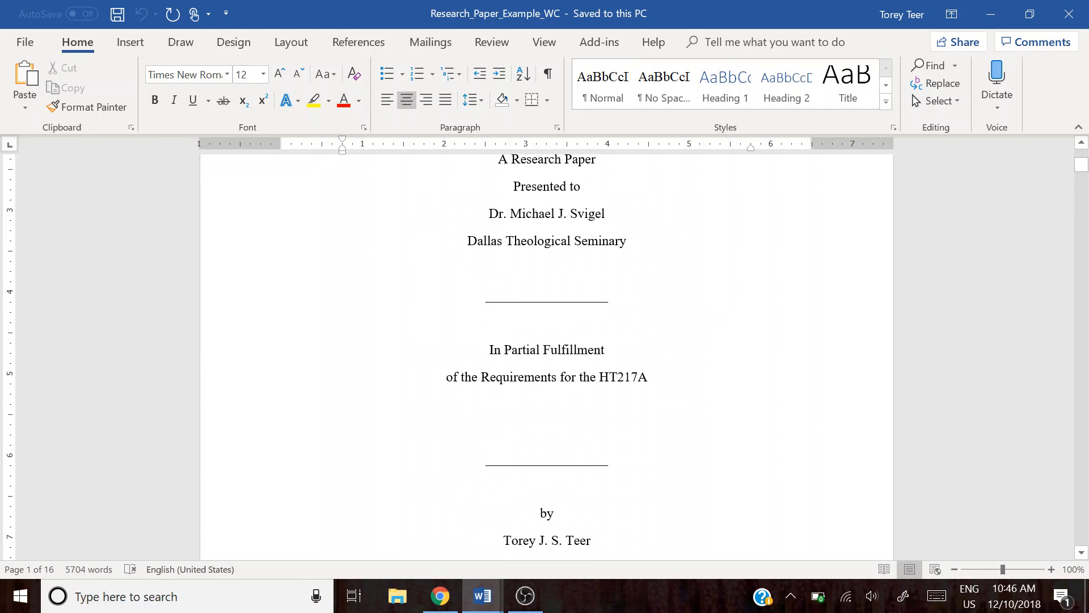
scroll(546, 357, "down", 13)
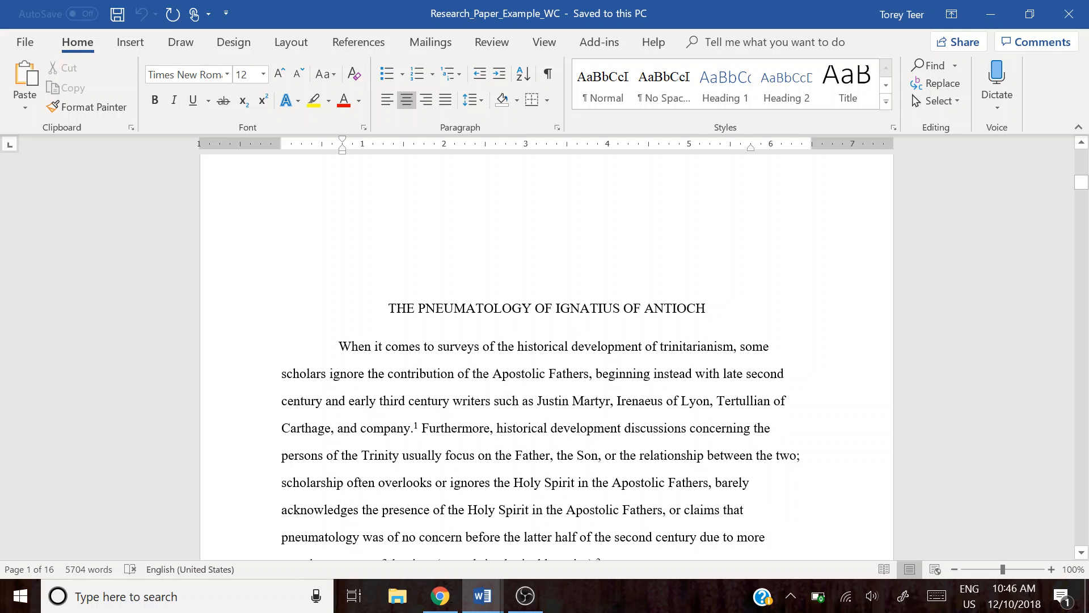
scroll(546, 356, "down", 4)
scroll(546, 357, "down", 20)
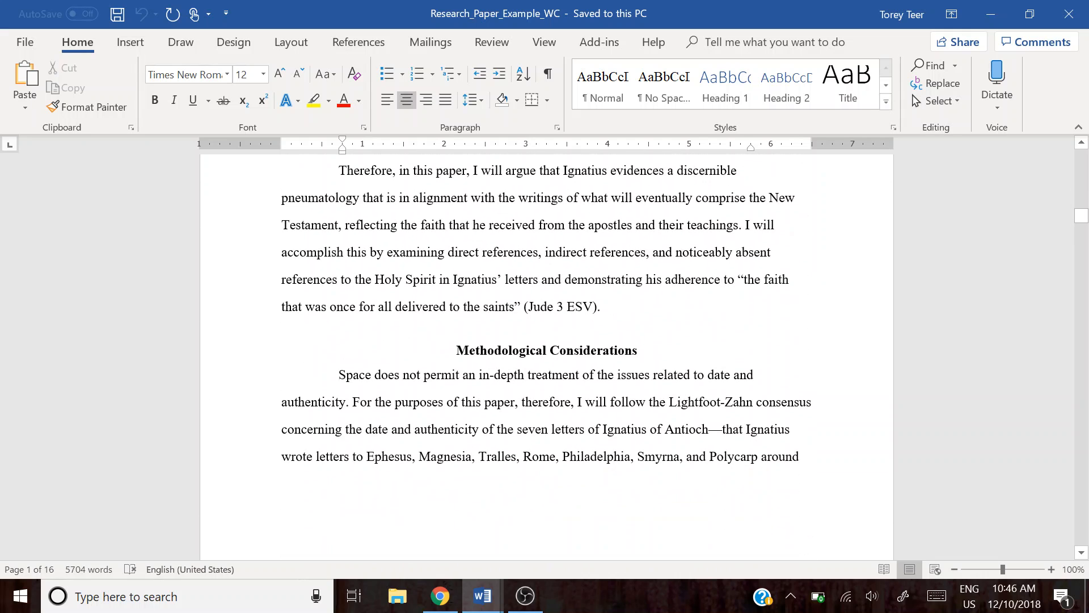
scroll(555, 355, "down", 12)
scroll(377, 347, "up", 6)
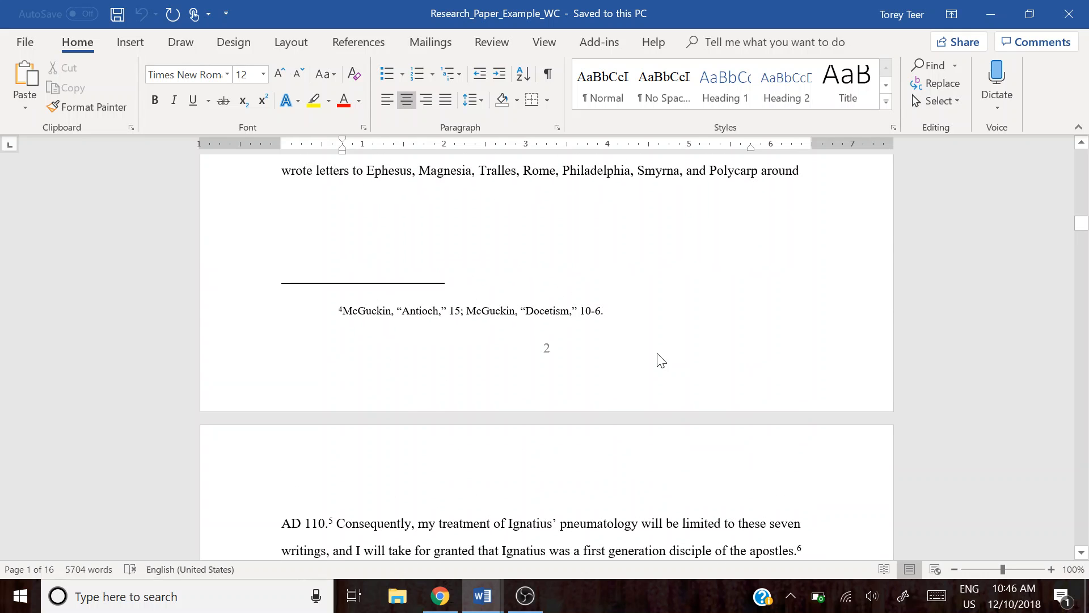
scroll(657, 360, "down", 8)
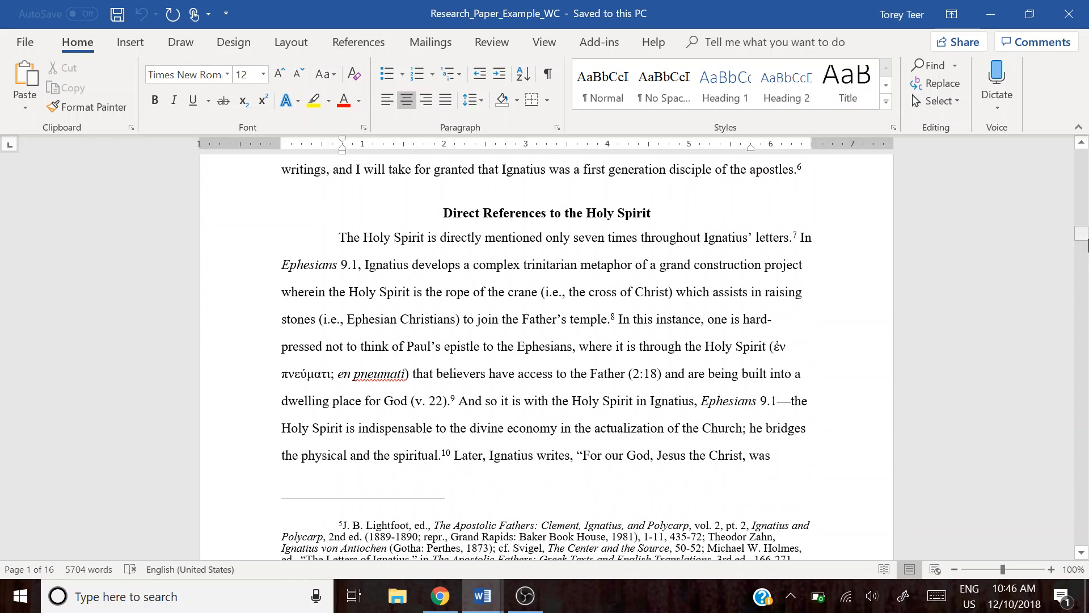
left_click_drag(1081, 234, 1081, 157)
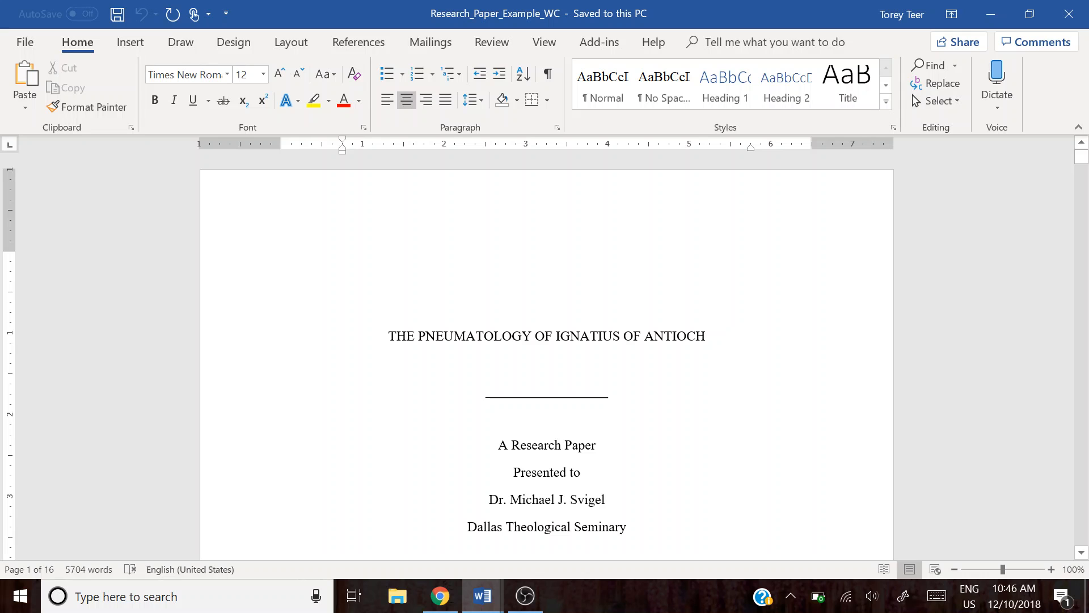
key("alt+Tab")
key("alt+Tab")
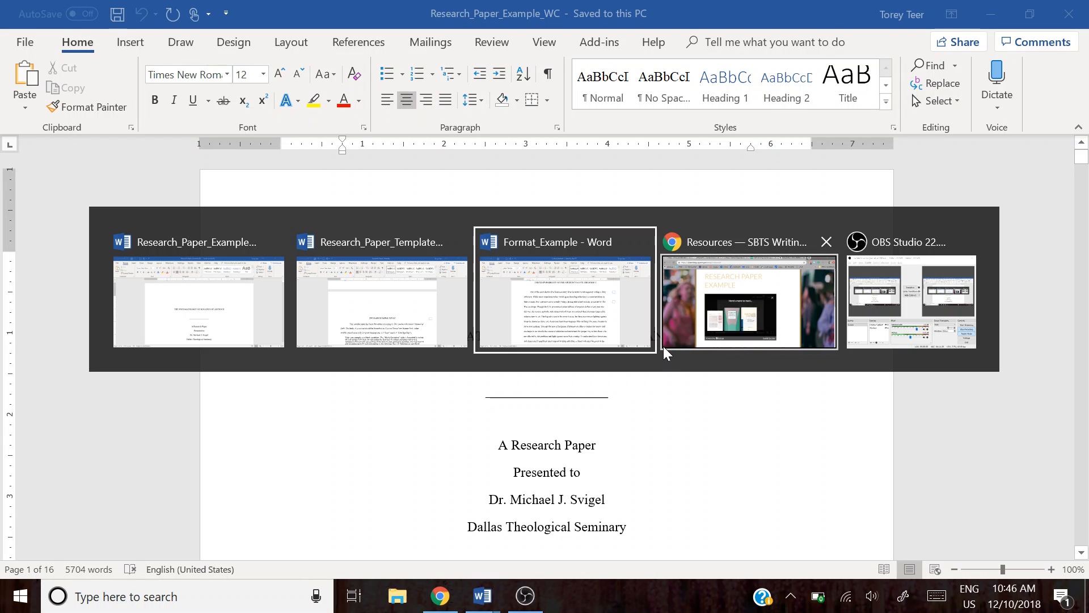
key("alt+Tab")
key("alt+Tab")
key("alt+Tab")
key("alt+Tab")
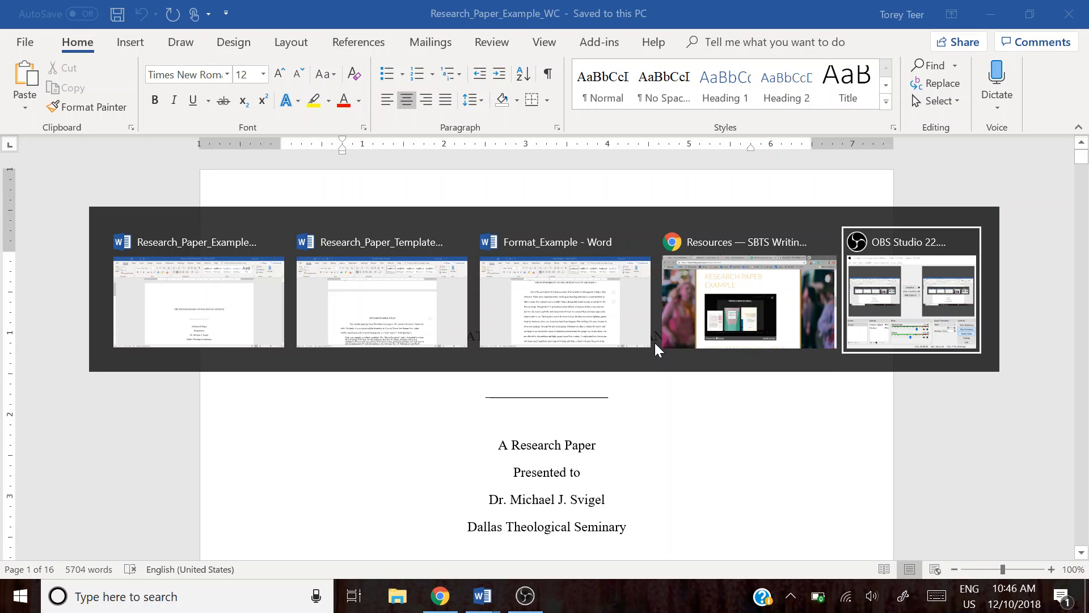